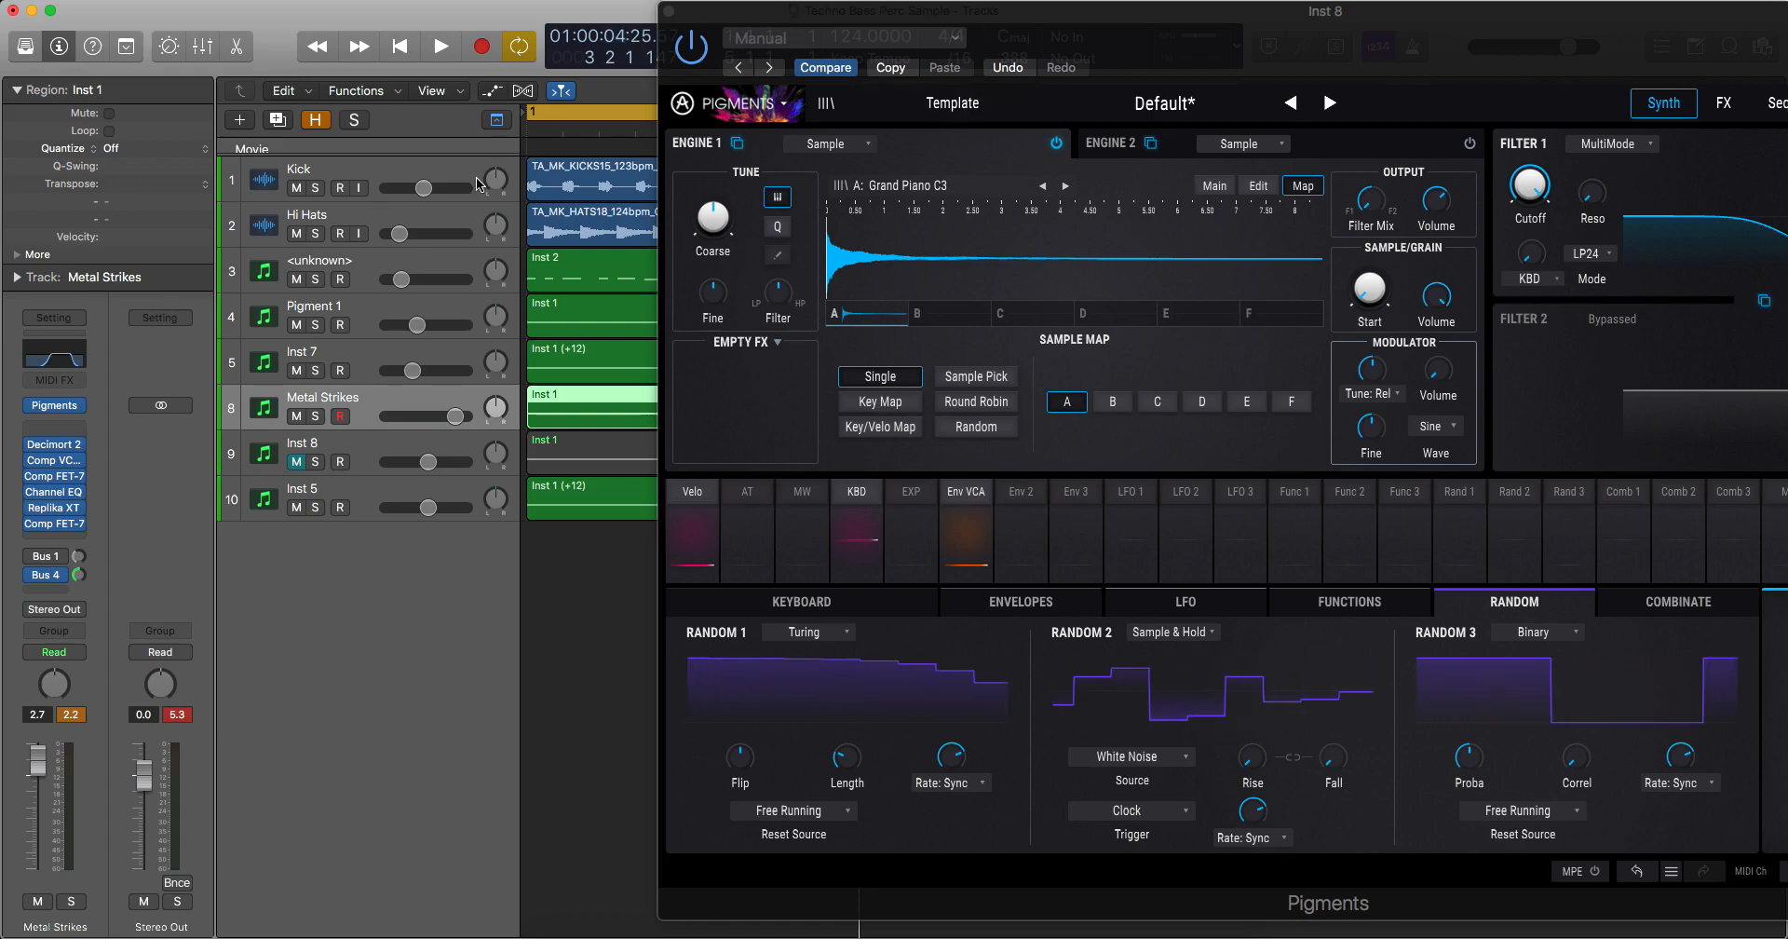
Step: Close the Pigments window, play the loop, and audition the Metal Strikes track in solo
{"action": "left_click", "coordinate": [680, 17]}
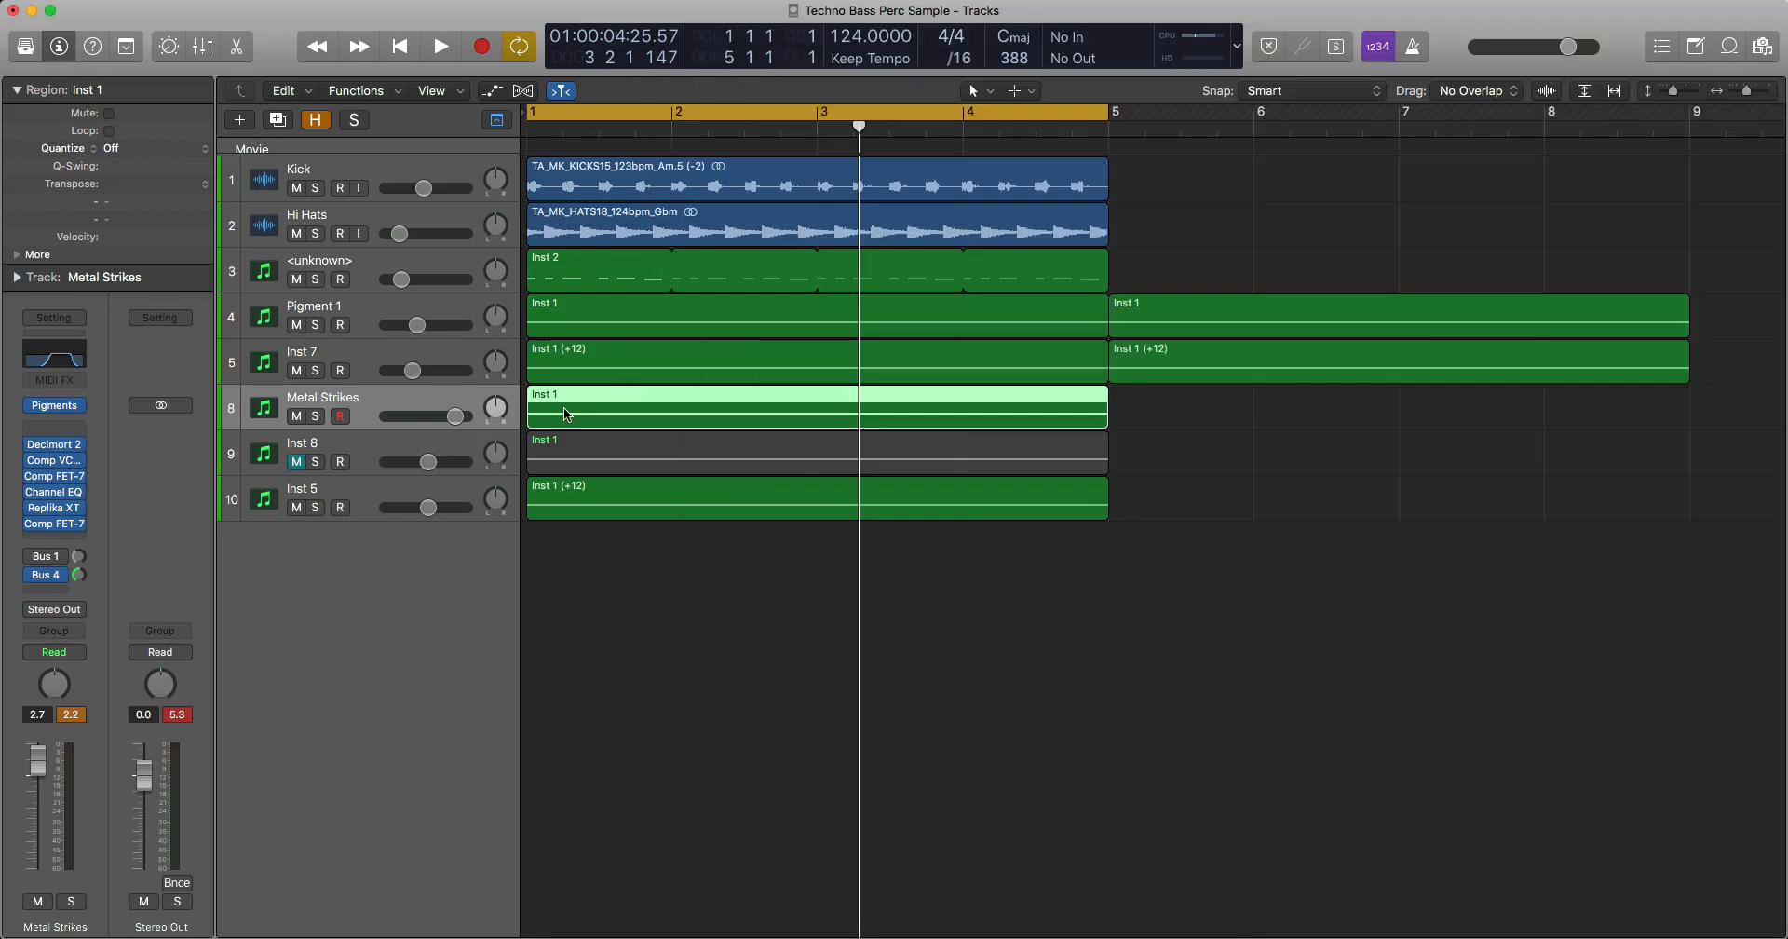
{"action": "key", "text": "space"}
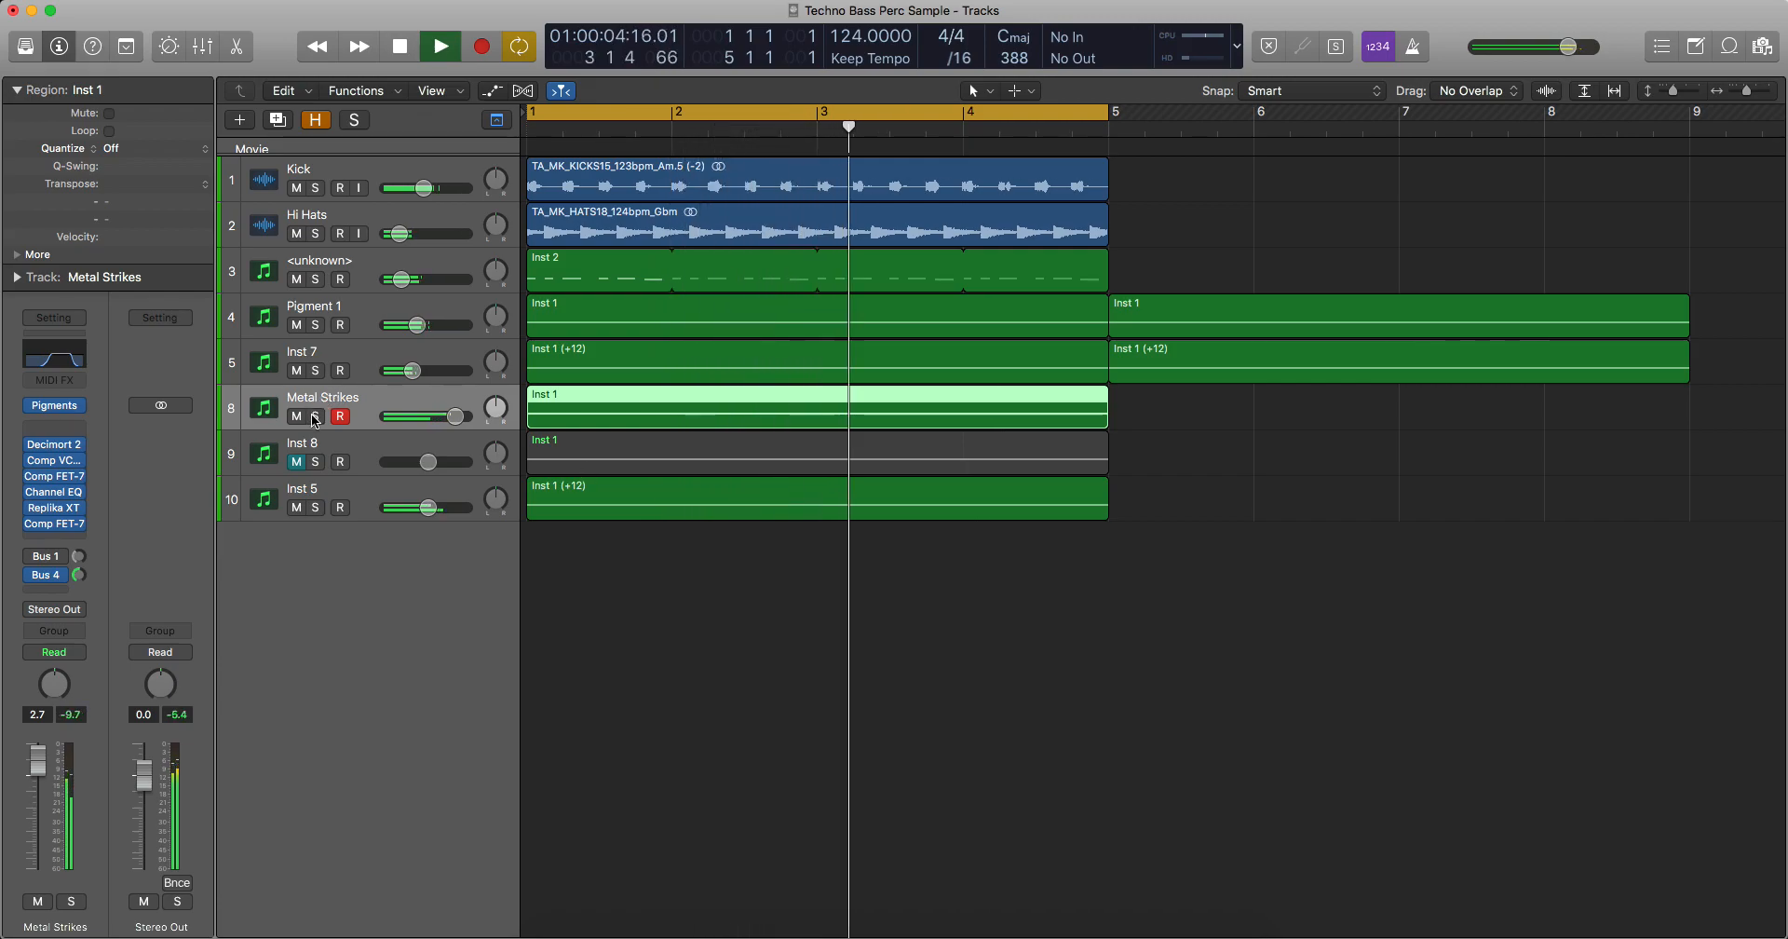
{"action": "key", "text": "s"}
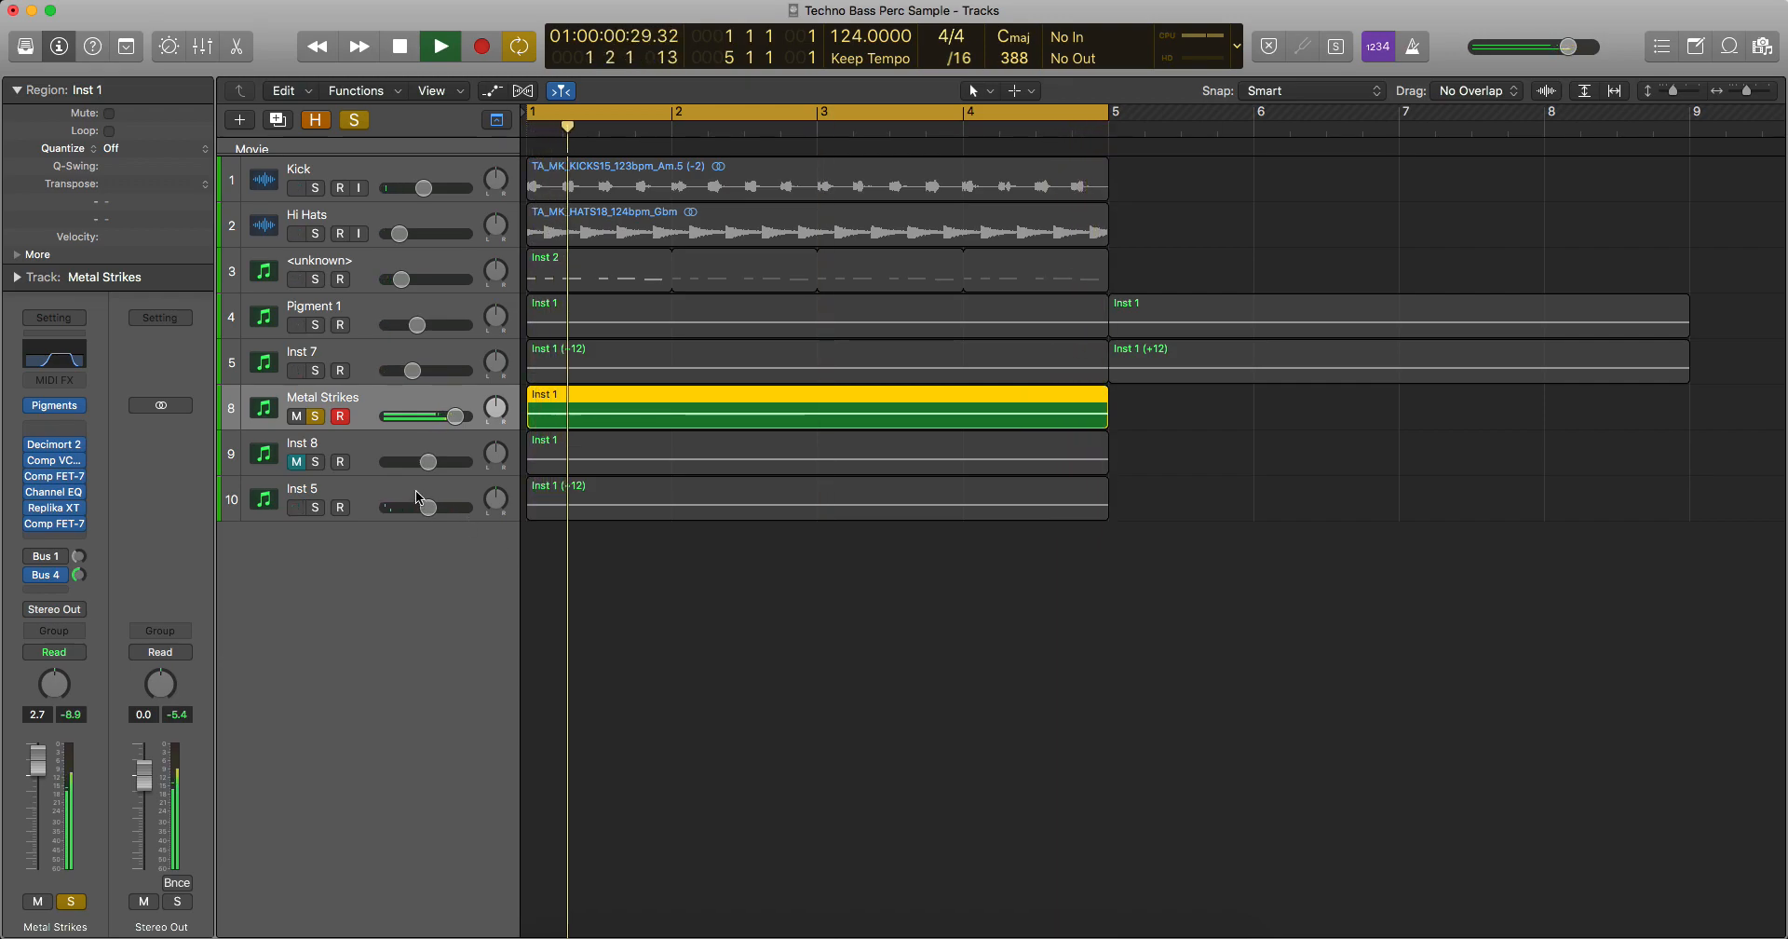
{"action": "key", "text": "space"}
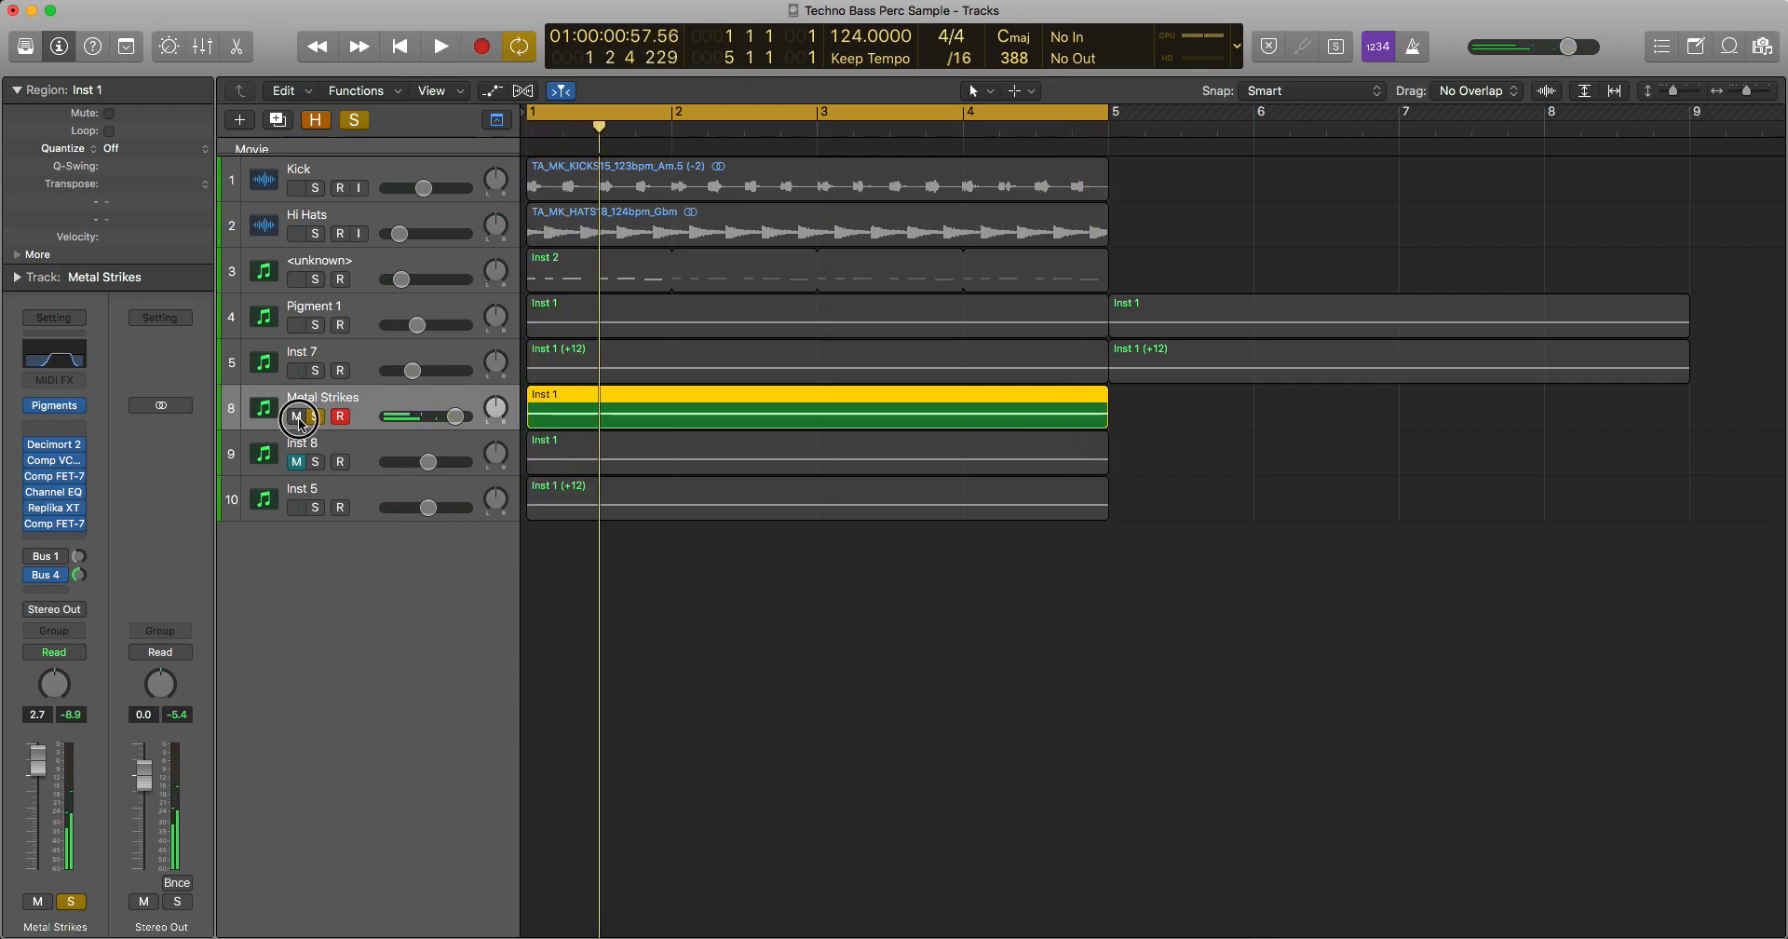
Step: Mute the Metal Strikes track, solo Inst 8, and bring up its Pigments instrument in full view
{"action": "left_click", "coordinate": [298, 417]}
{"action": "left_click", "coordinate": [316, 463]}
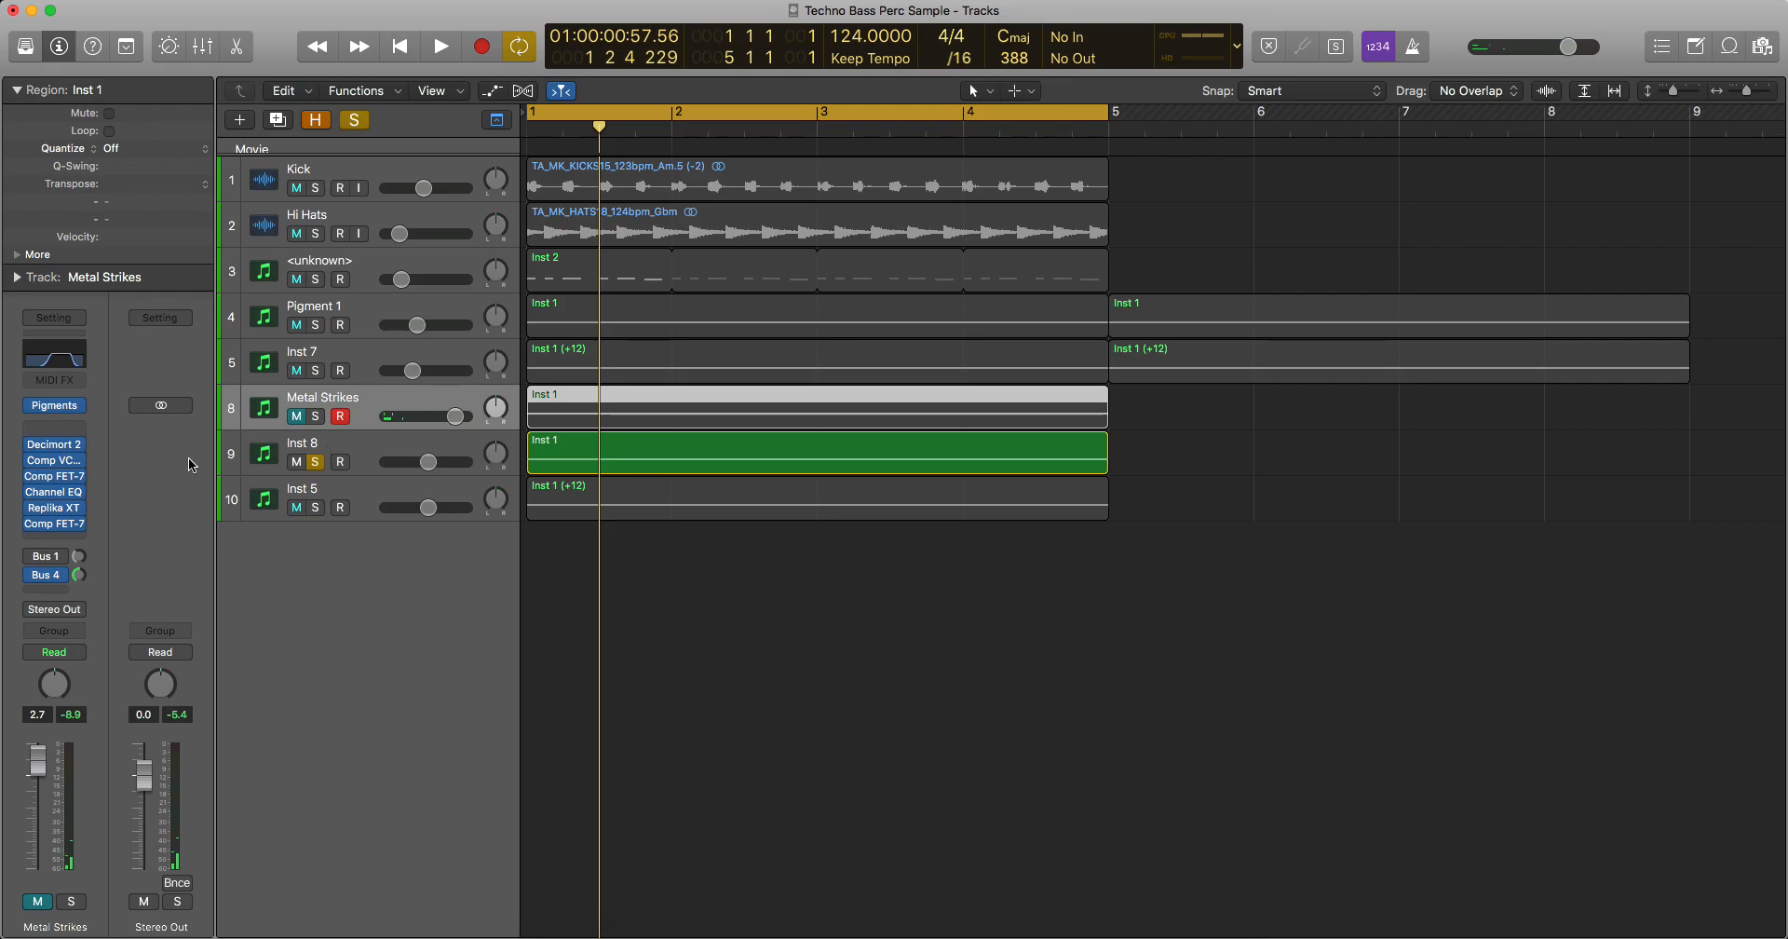
{"action": "left_click", "coordinate": [403, 455]}
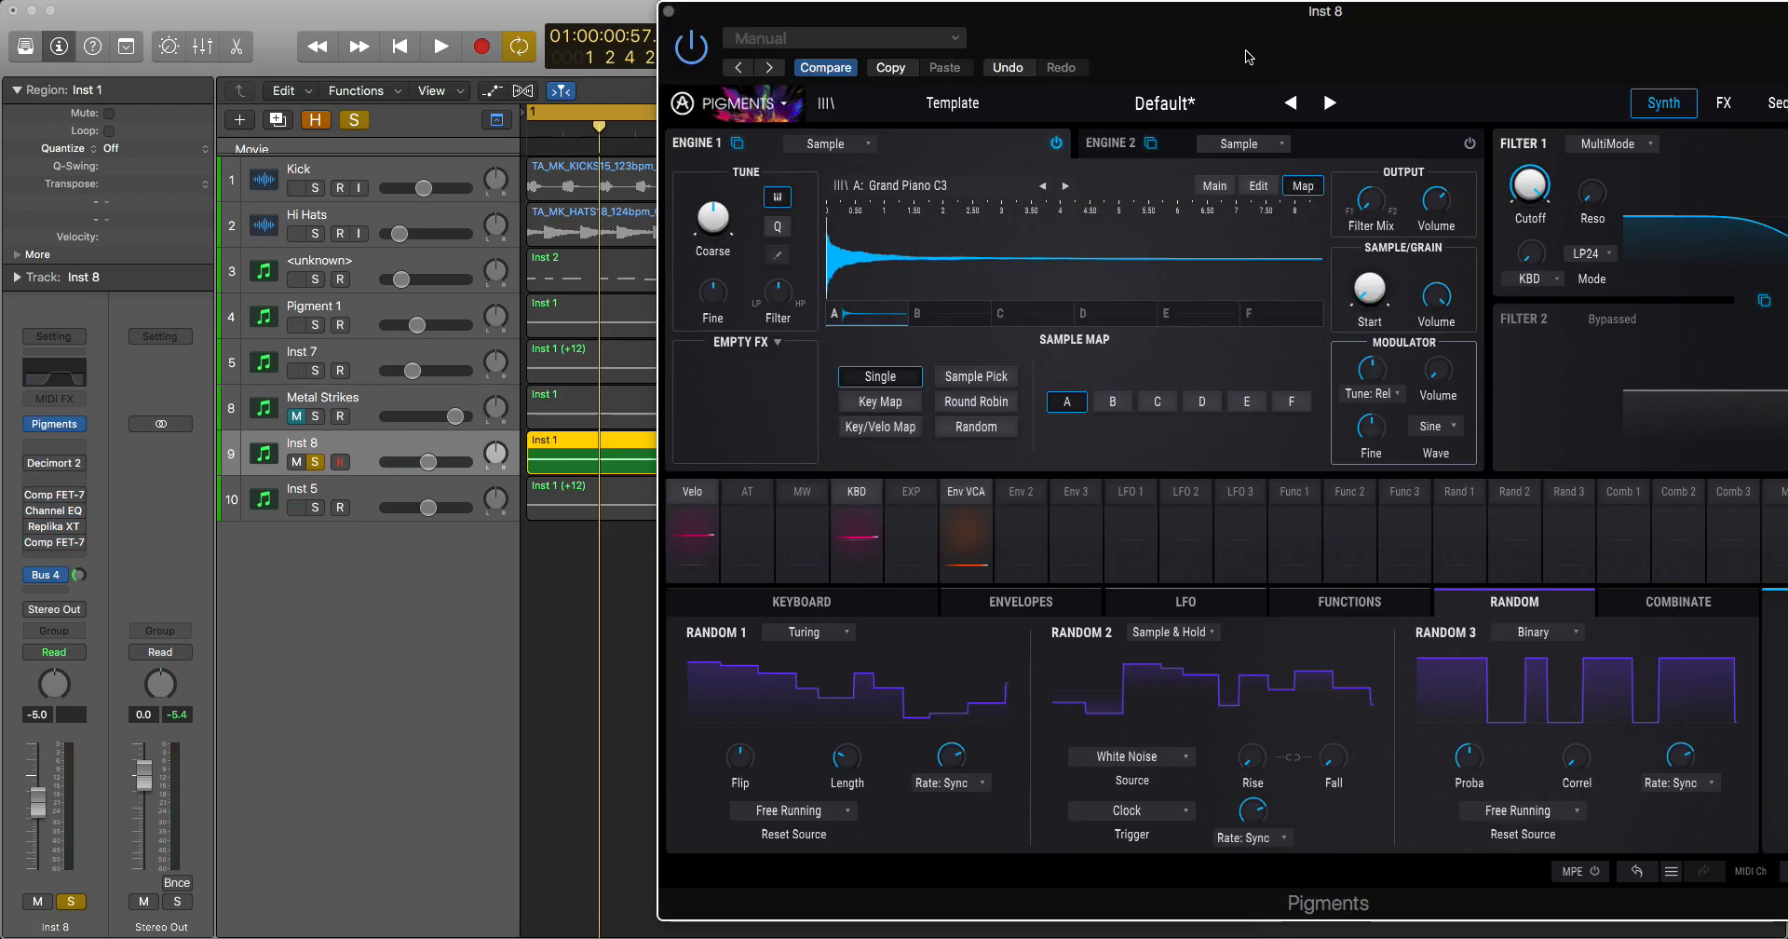
{"action": "left_click_drag", "start_coordinate": [1243, 48], "coordinate": [889, 46]}
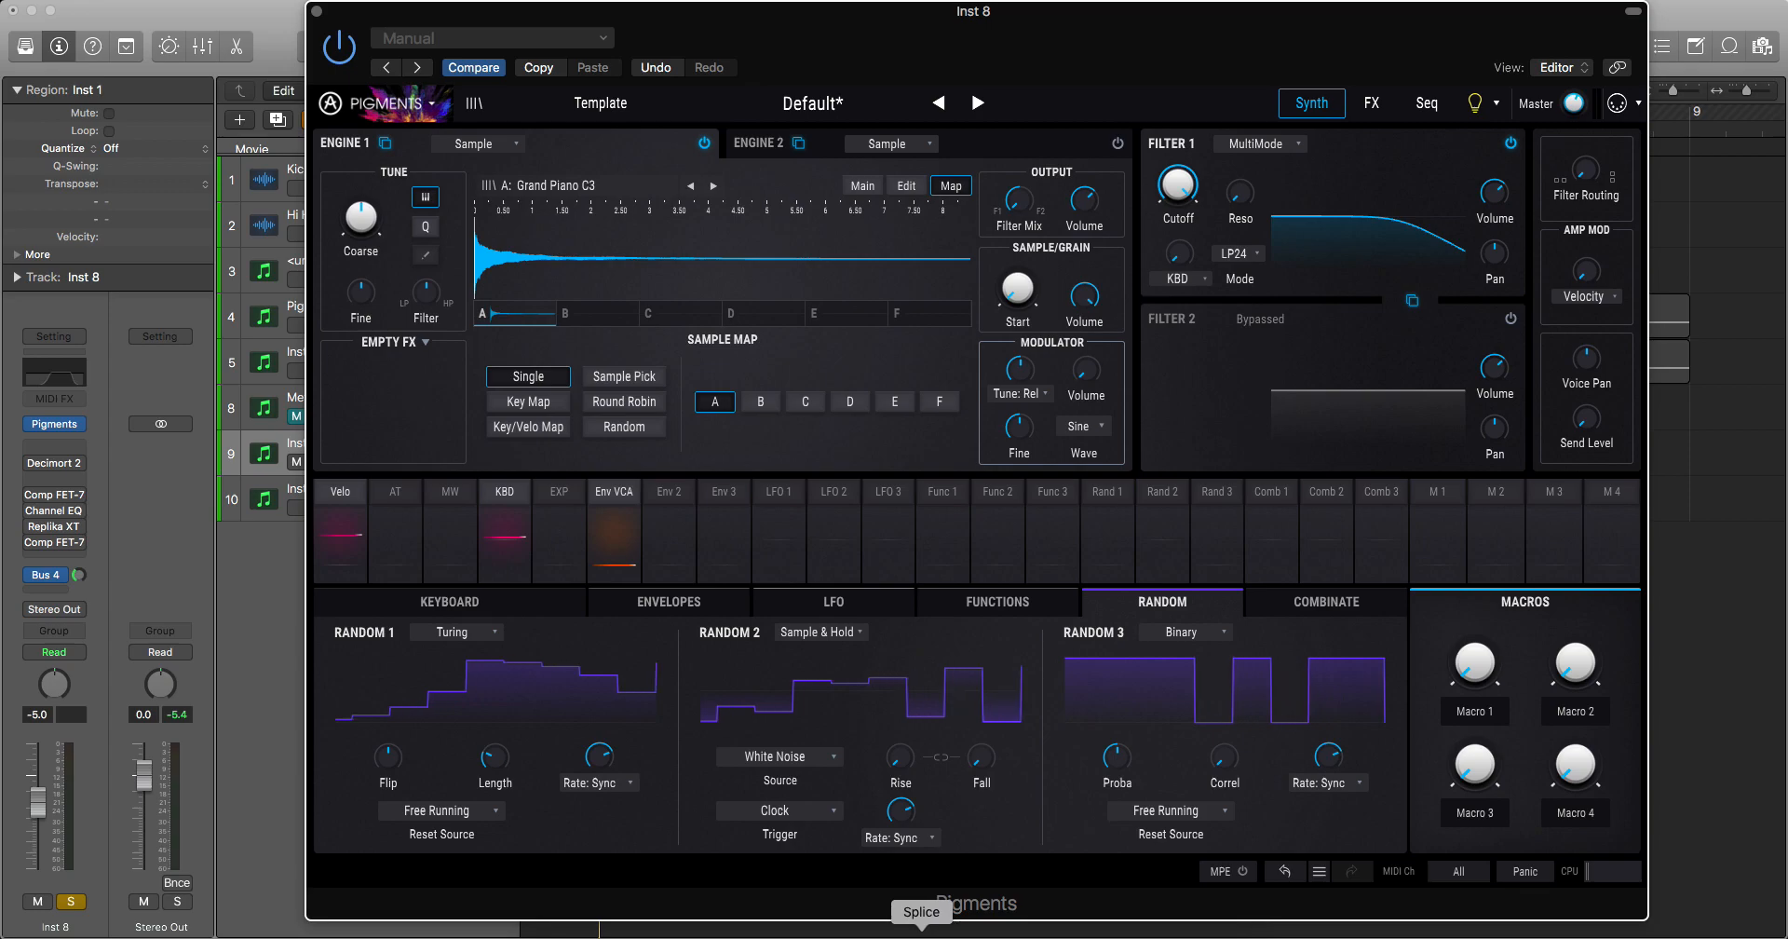
Step: Load the recently added Splice sample ad3_metal_scaffolding_steel_bar_impact_close_06 into slot A of Pigments' Engine 1
{"action": "left_click", "coordinate": [921, 931]}
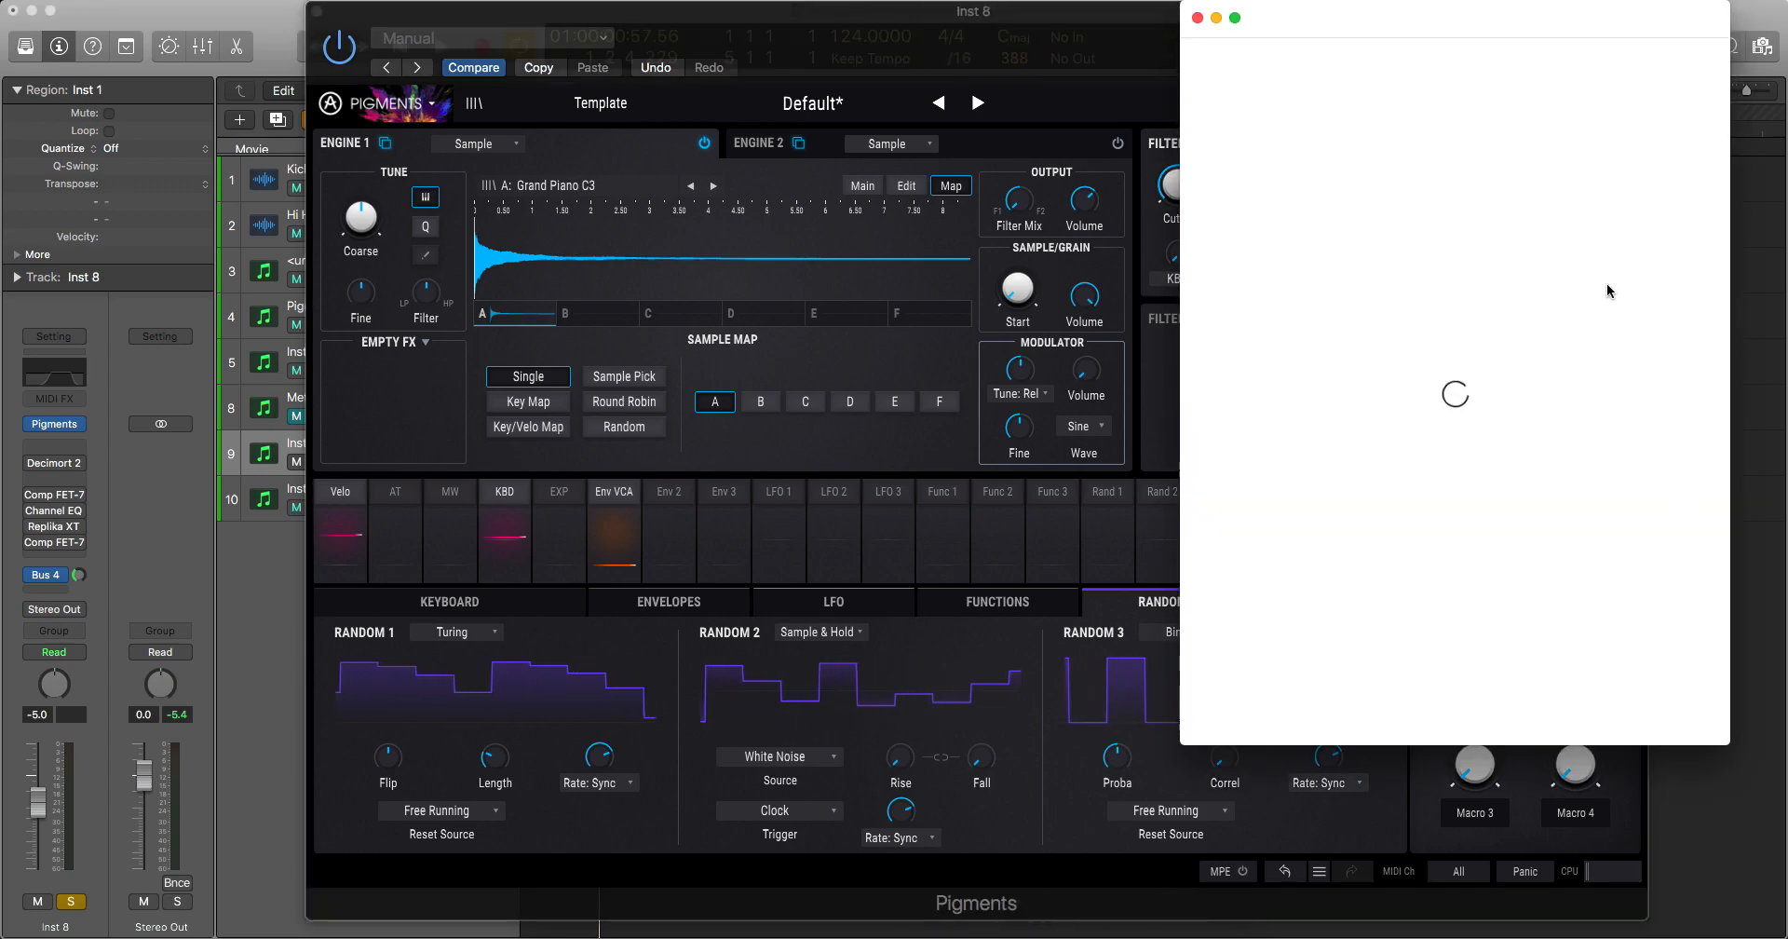
{"action": "left_click_drag", "start_coordinate": [808, 16], "coordinate": [590, 16]}
{"action": "left_click", "coordinate": [1500, 30]}
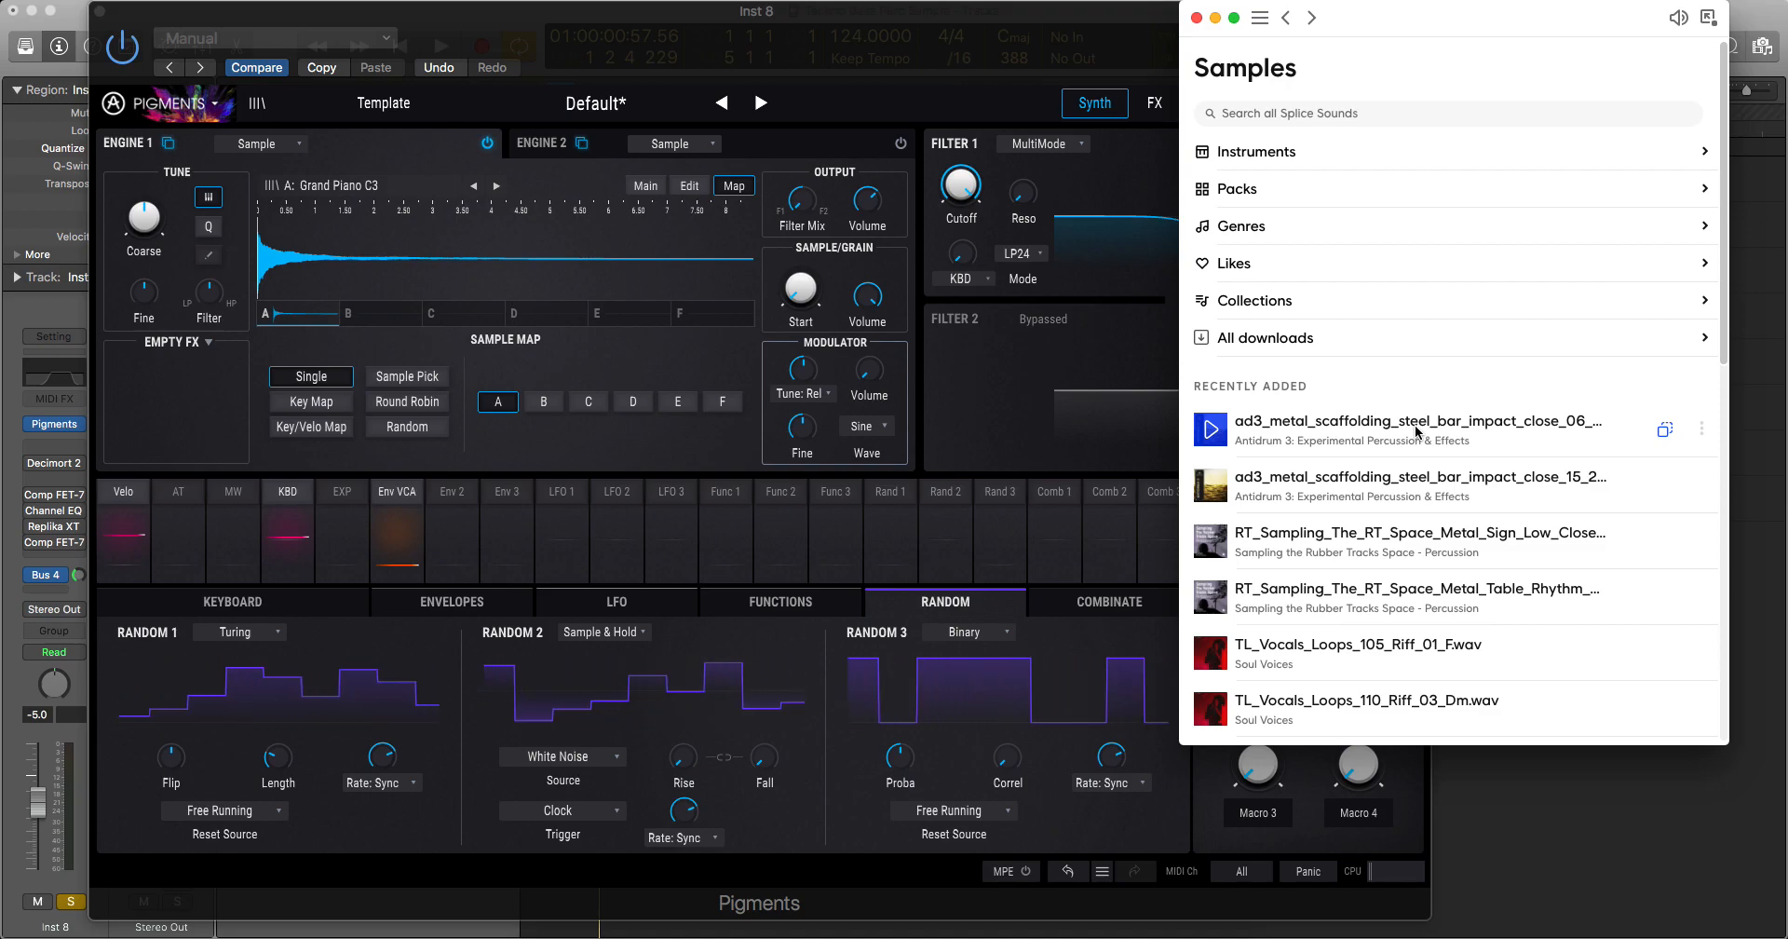
{"action": "left_click_drag", "start_coordinate": [1415, 428], "coordinate": [420, 288]}
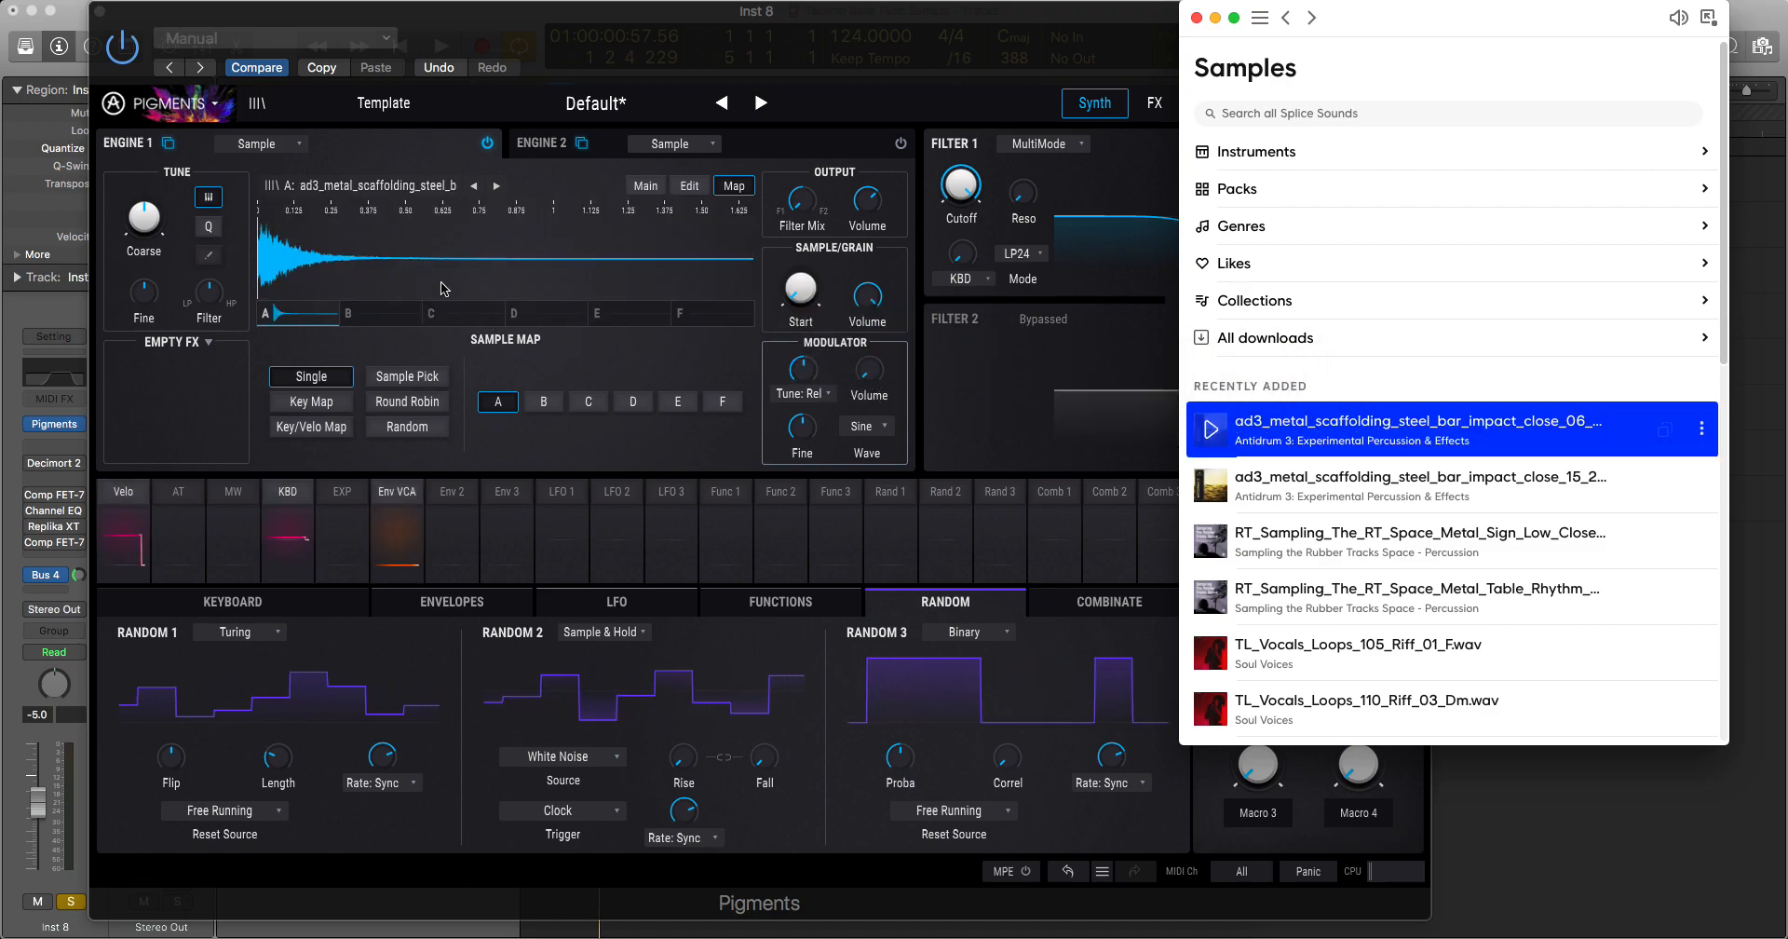
{"action": "left_click", "coordinate": [1197, 18]}
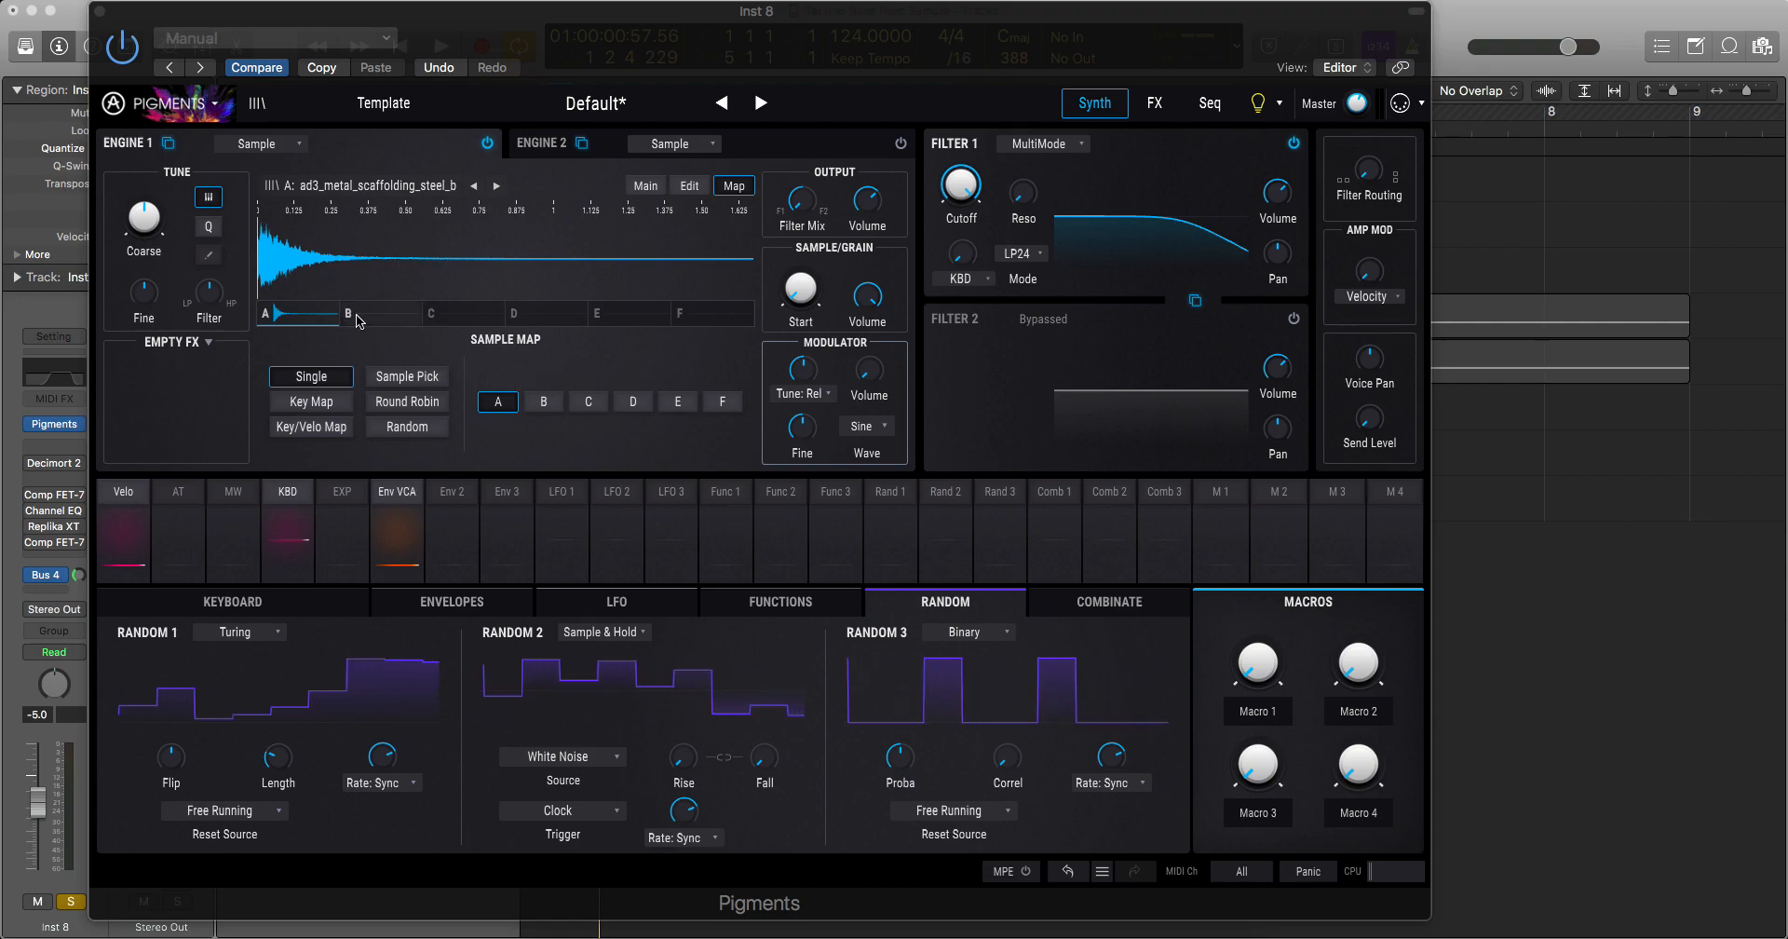
Step: Edit sample A in Engine 1 and set its transposition to -24 semitones
{"action": "left_click", "coordinate": [606, 25]}
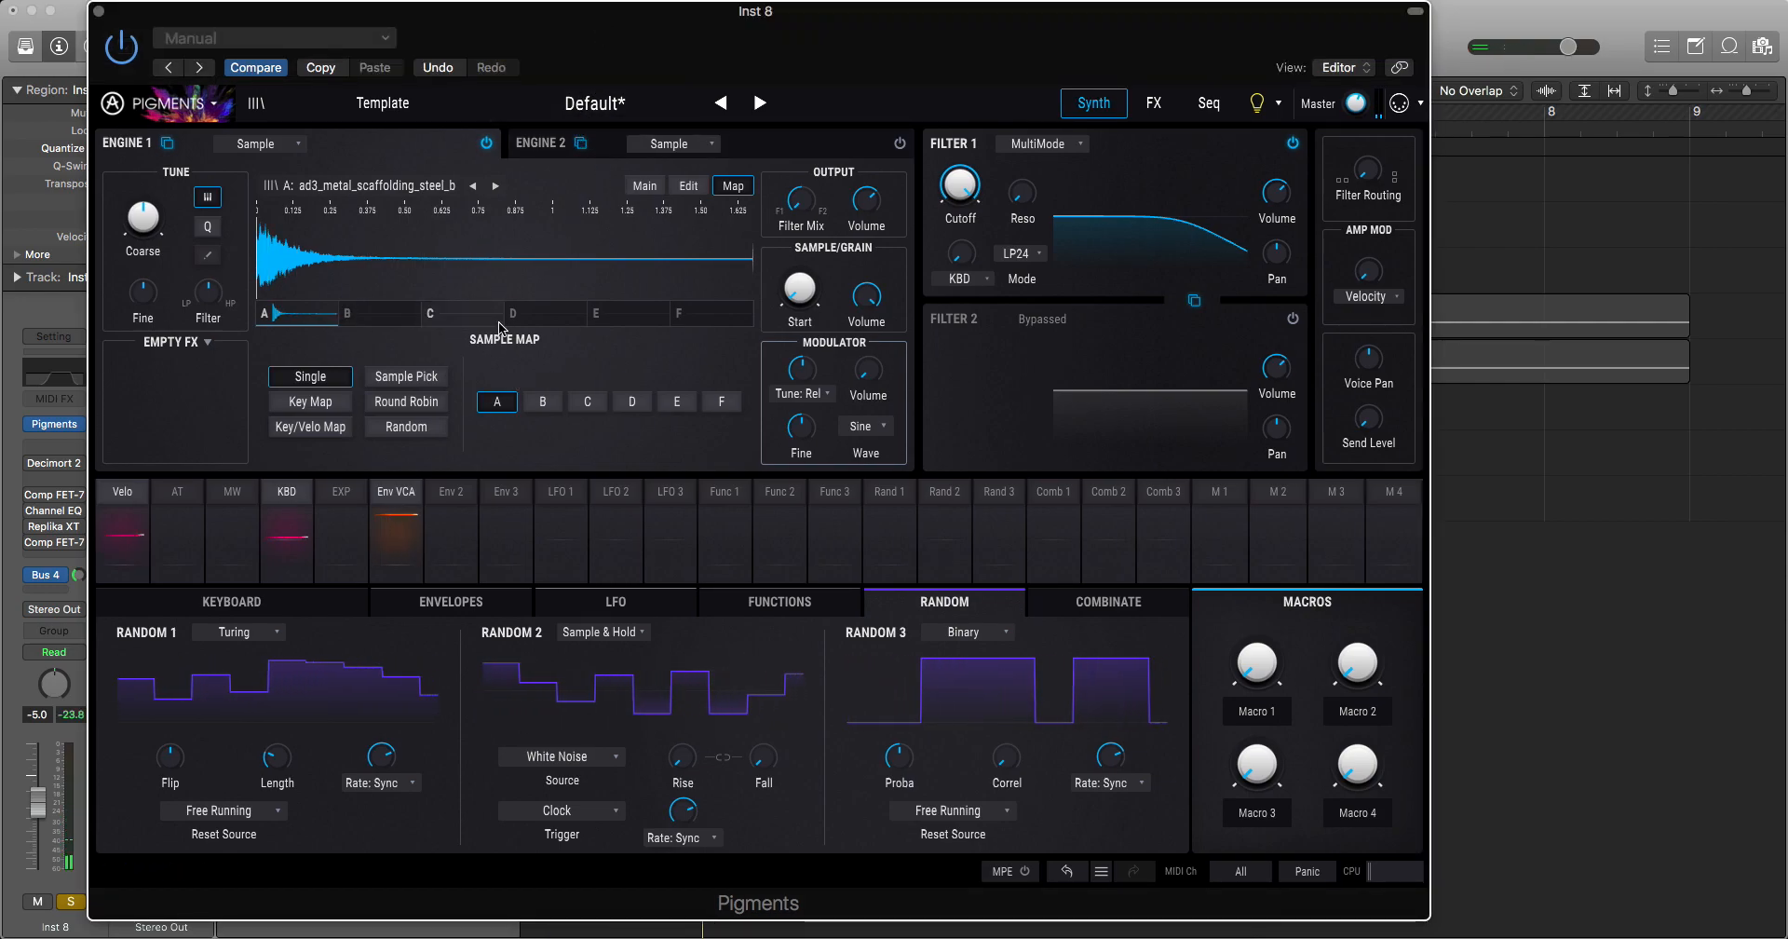
{"action": "left_click", "coordinate": [689, 185]}
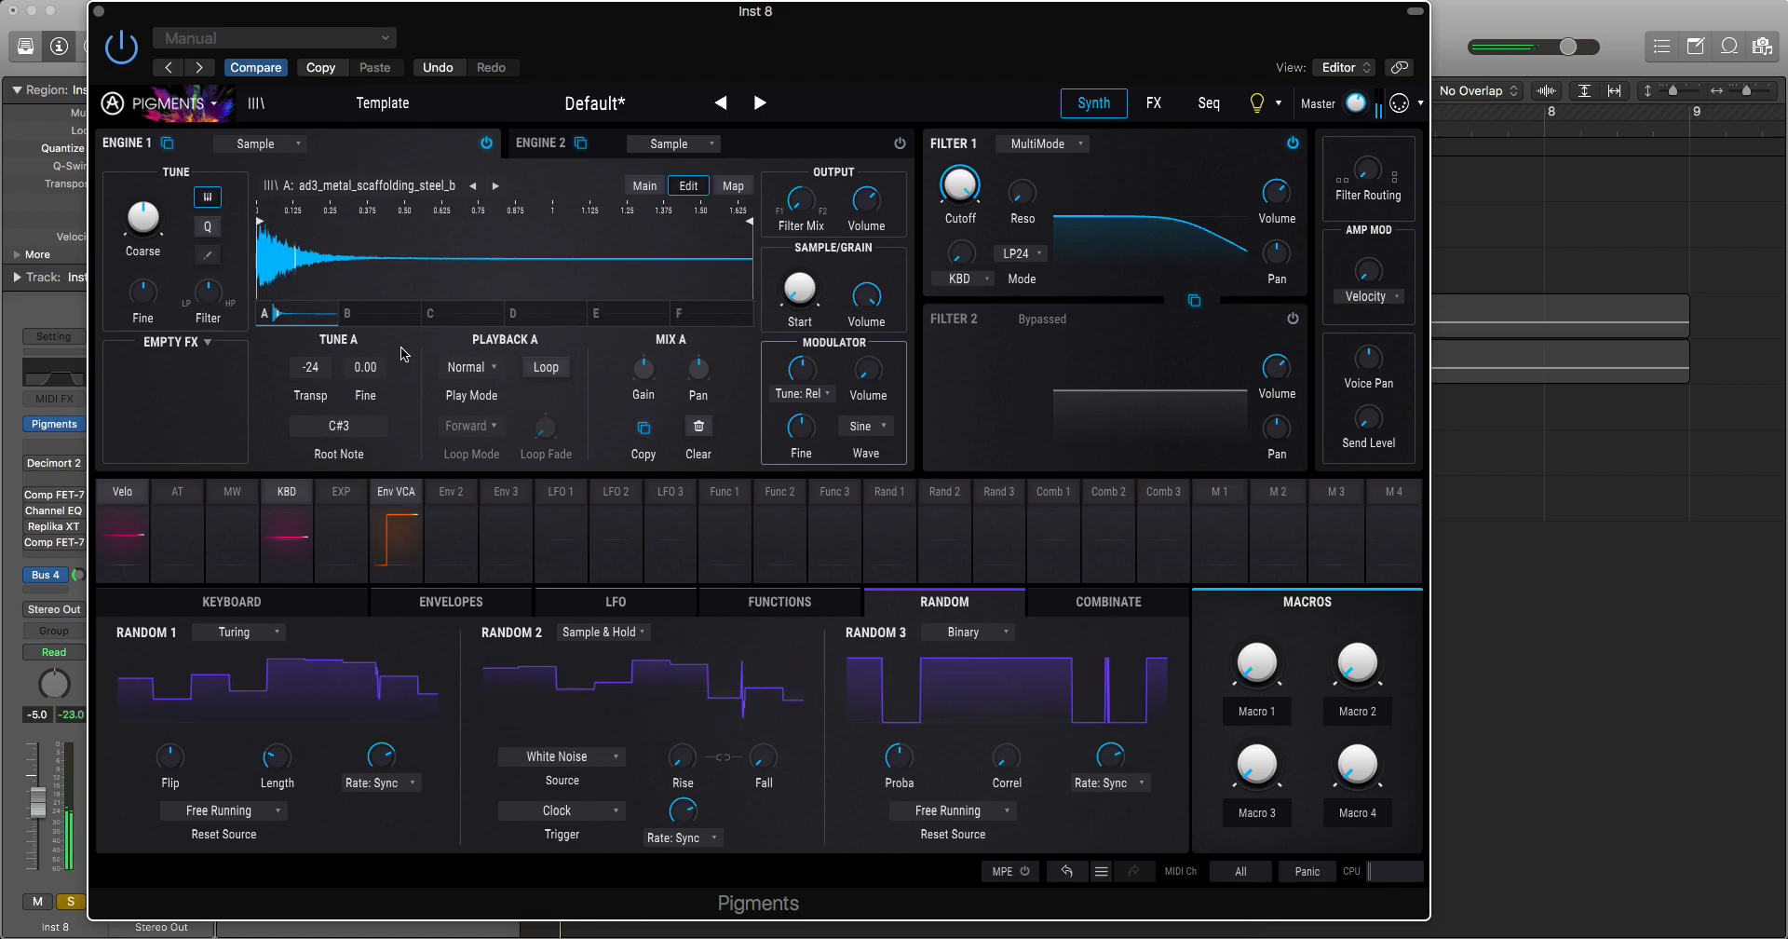
Step: Set the Pigments sequencer's pitch scale to Minor Penta and enable Seq mode
{"action": "left_click", "coordinate": [1210, 105]}
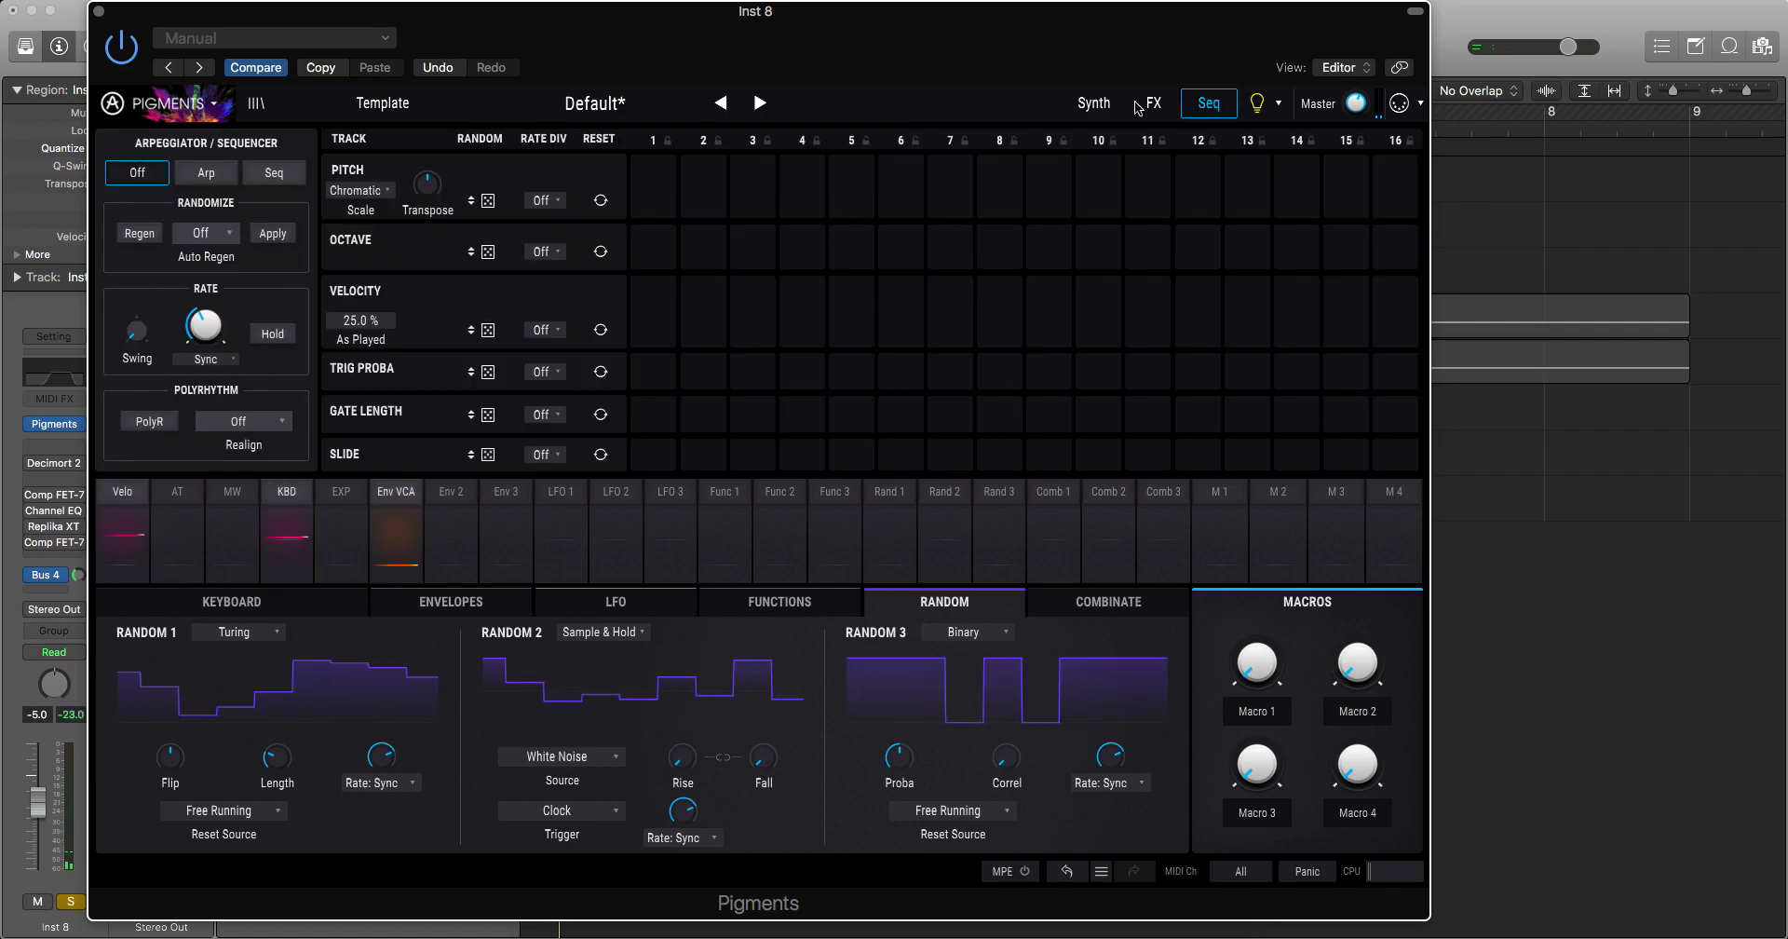
{"action": "left_click", "coordinate": [372, 191]}
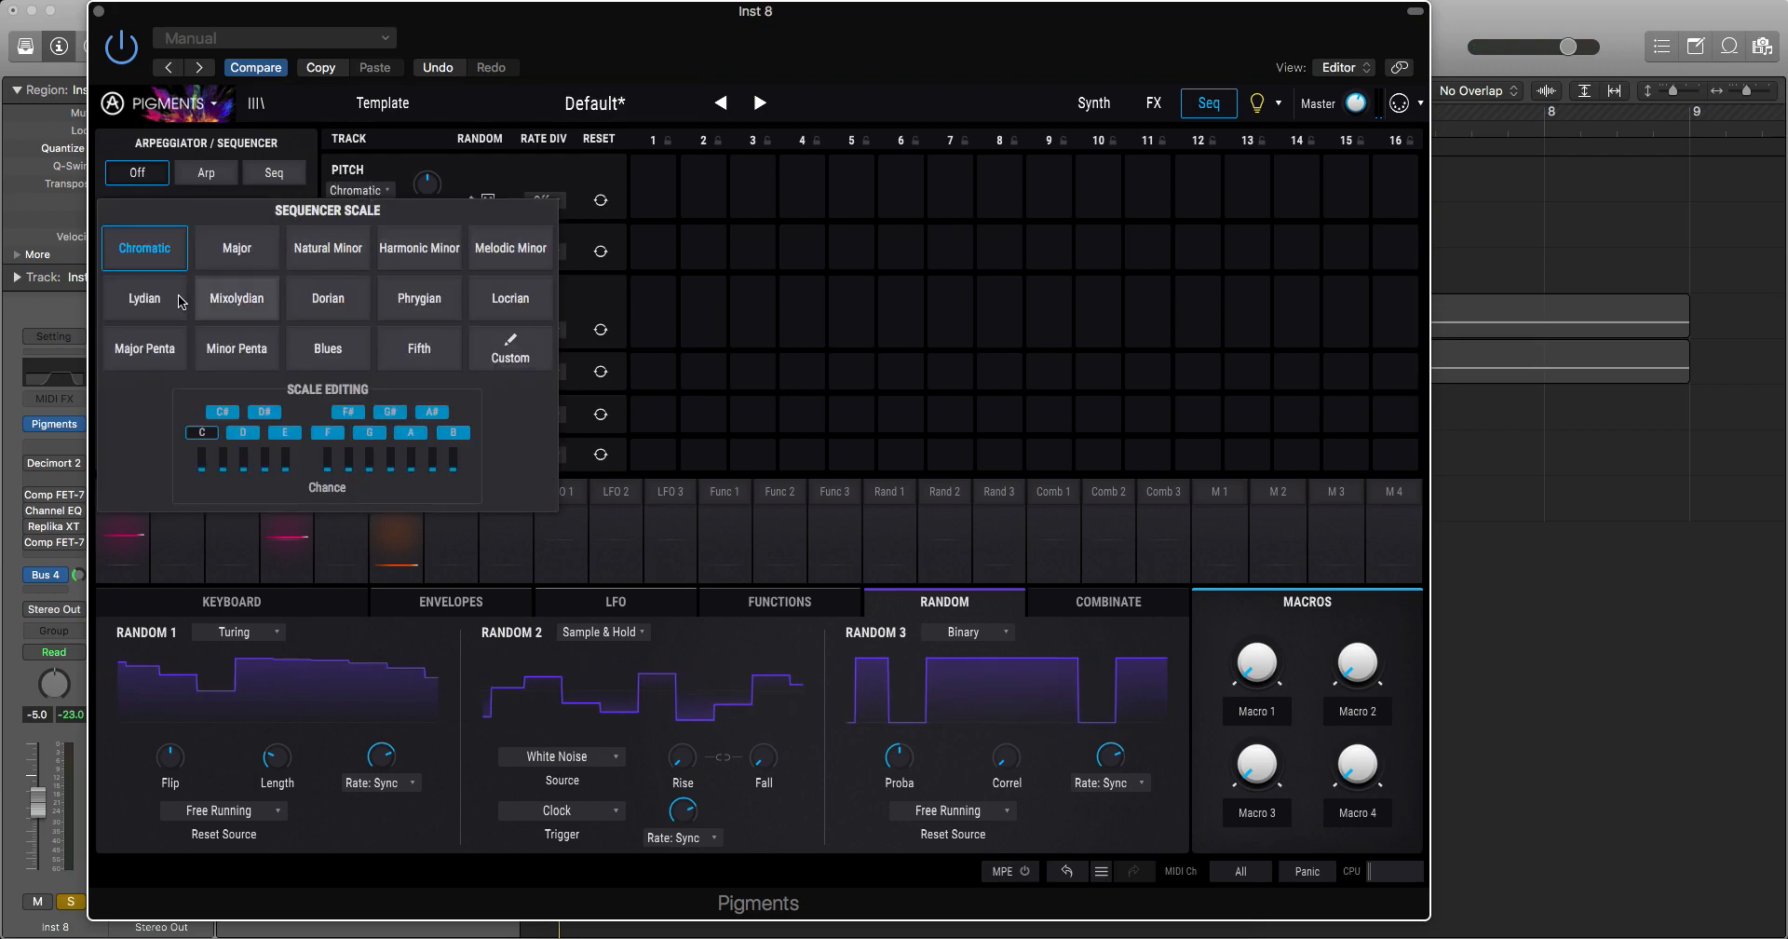
{"action": "left_click", "coordinate": [216, 360]}
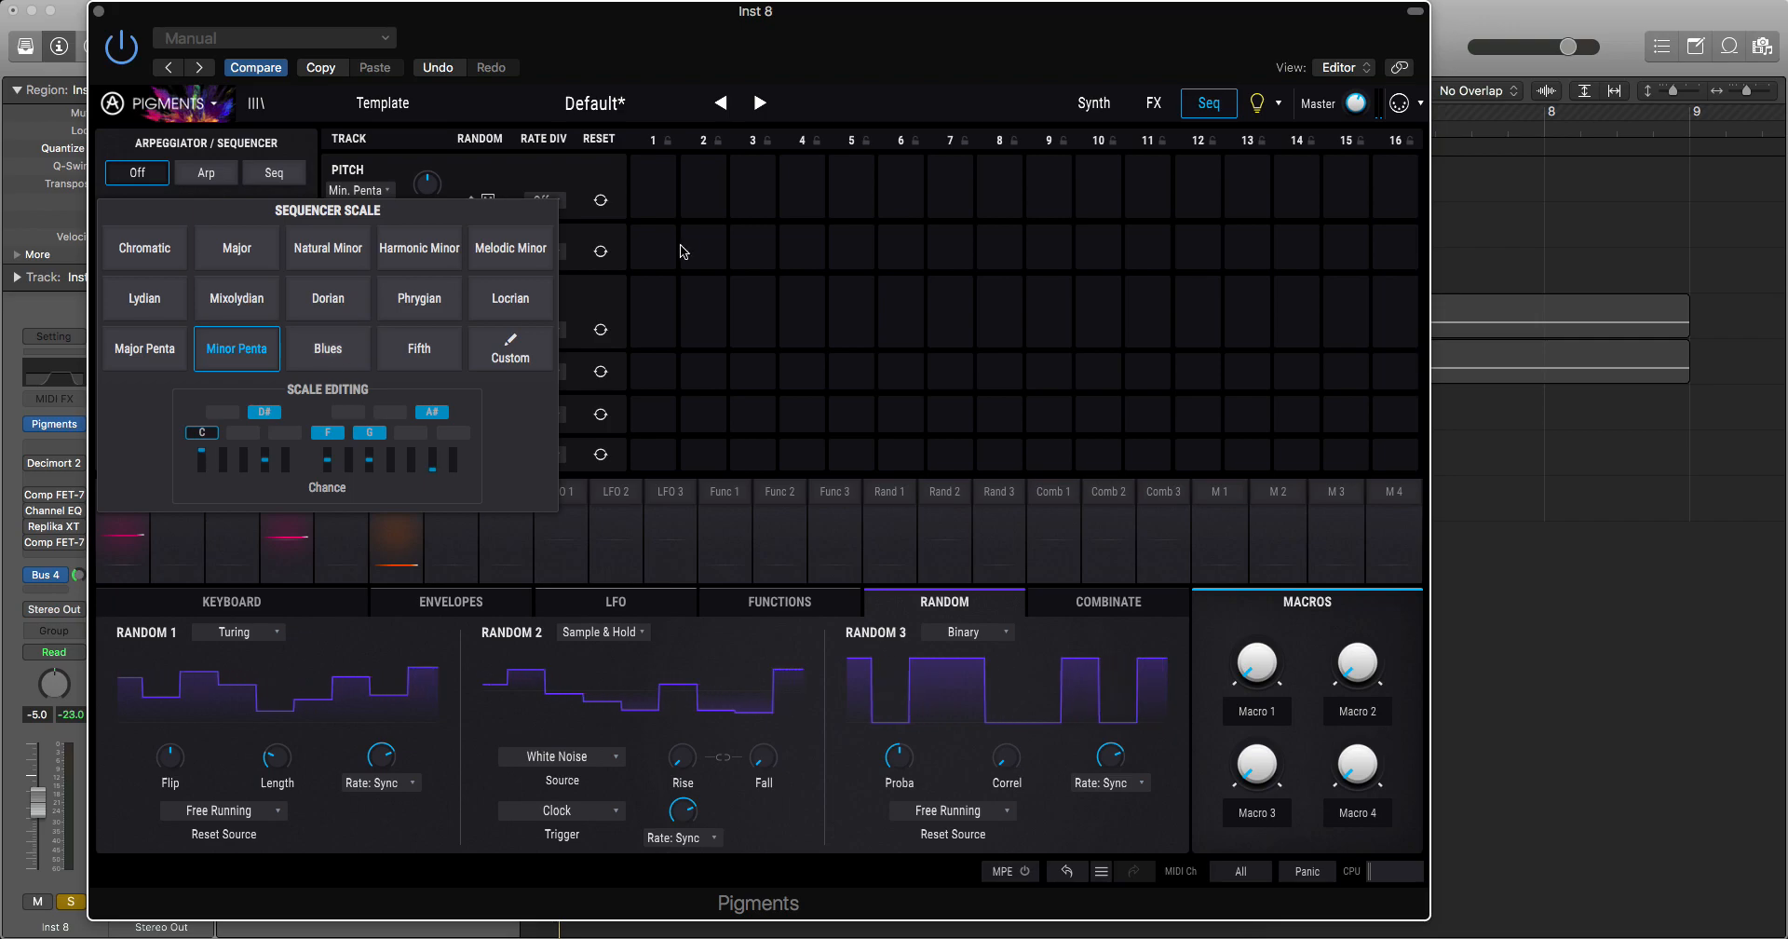
{"action": "left_click", "coordinate": [417, 146]}
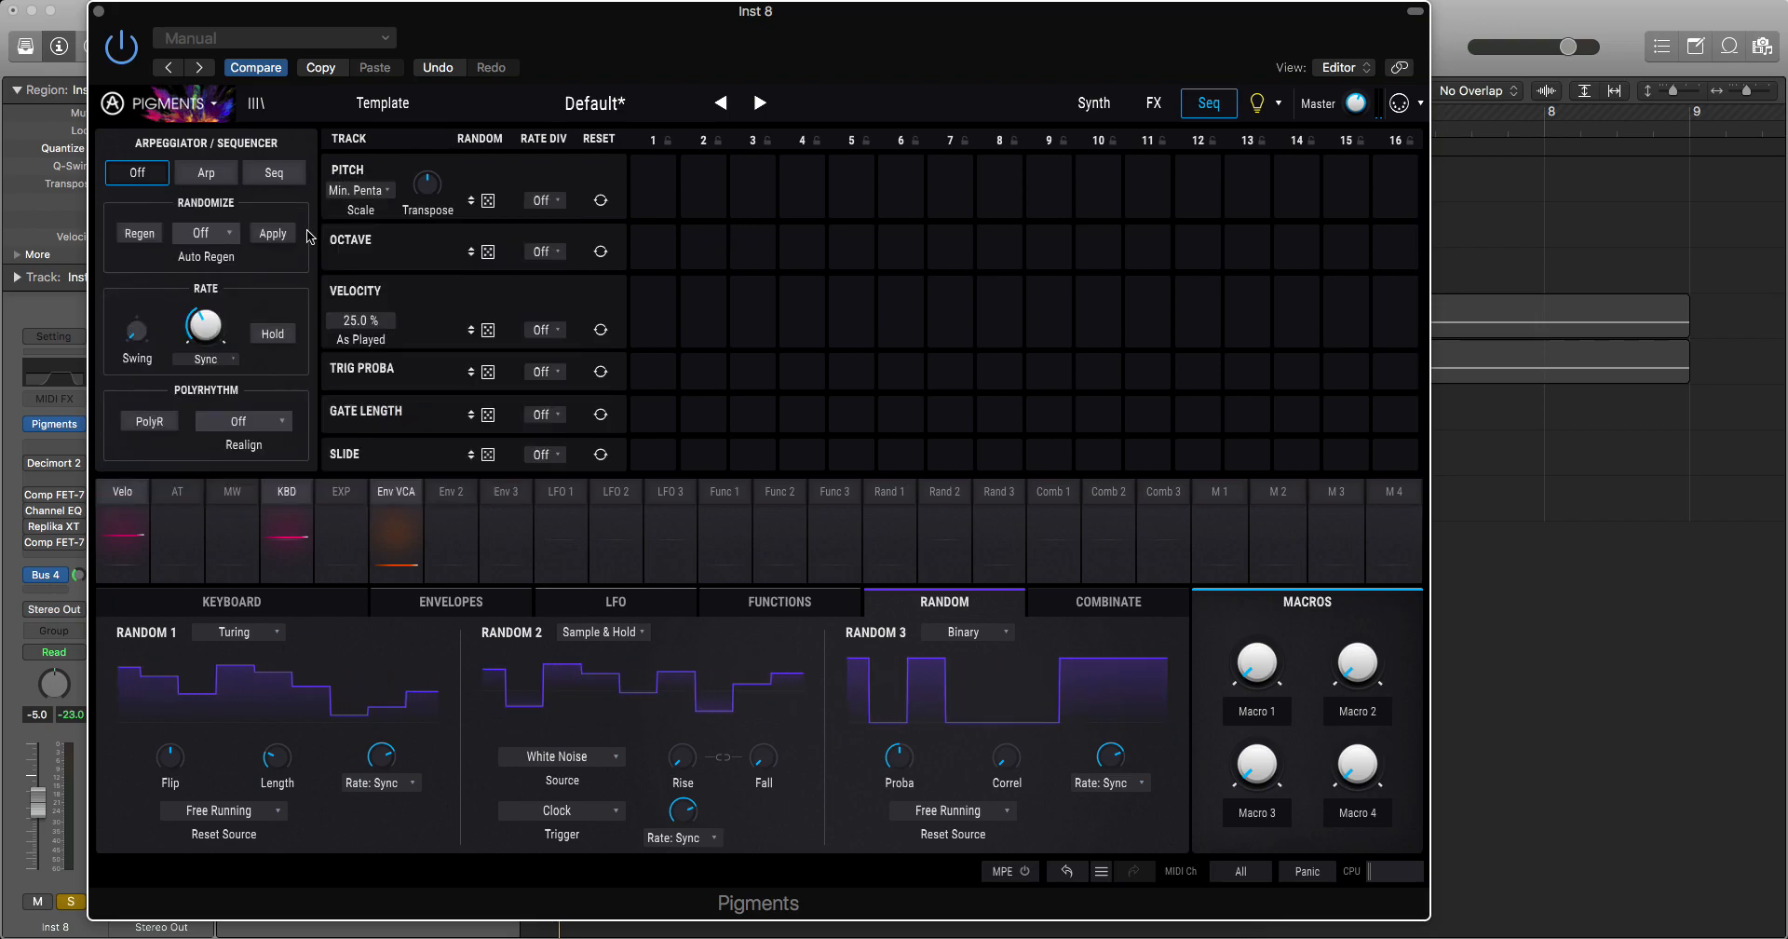
{"action": "left_click", "coordinate": [273, 173]}
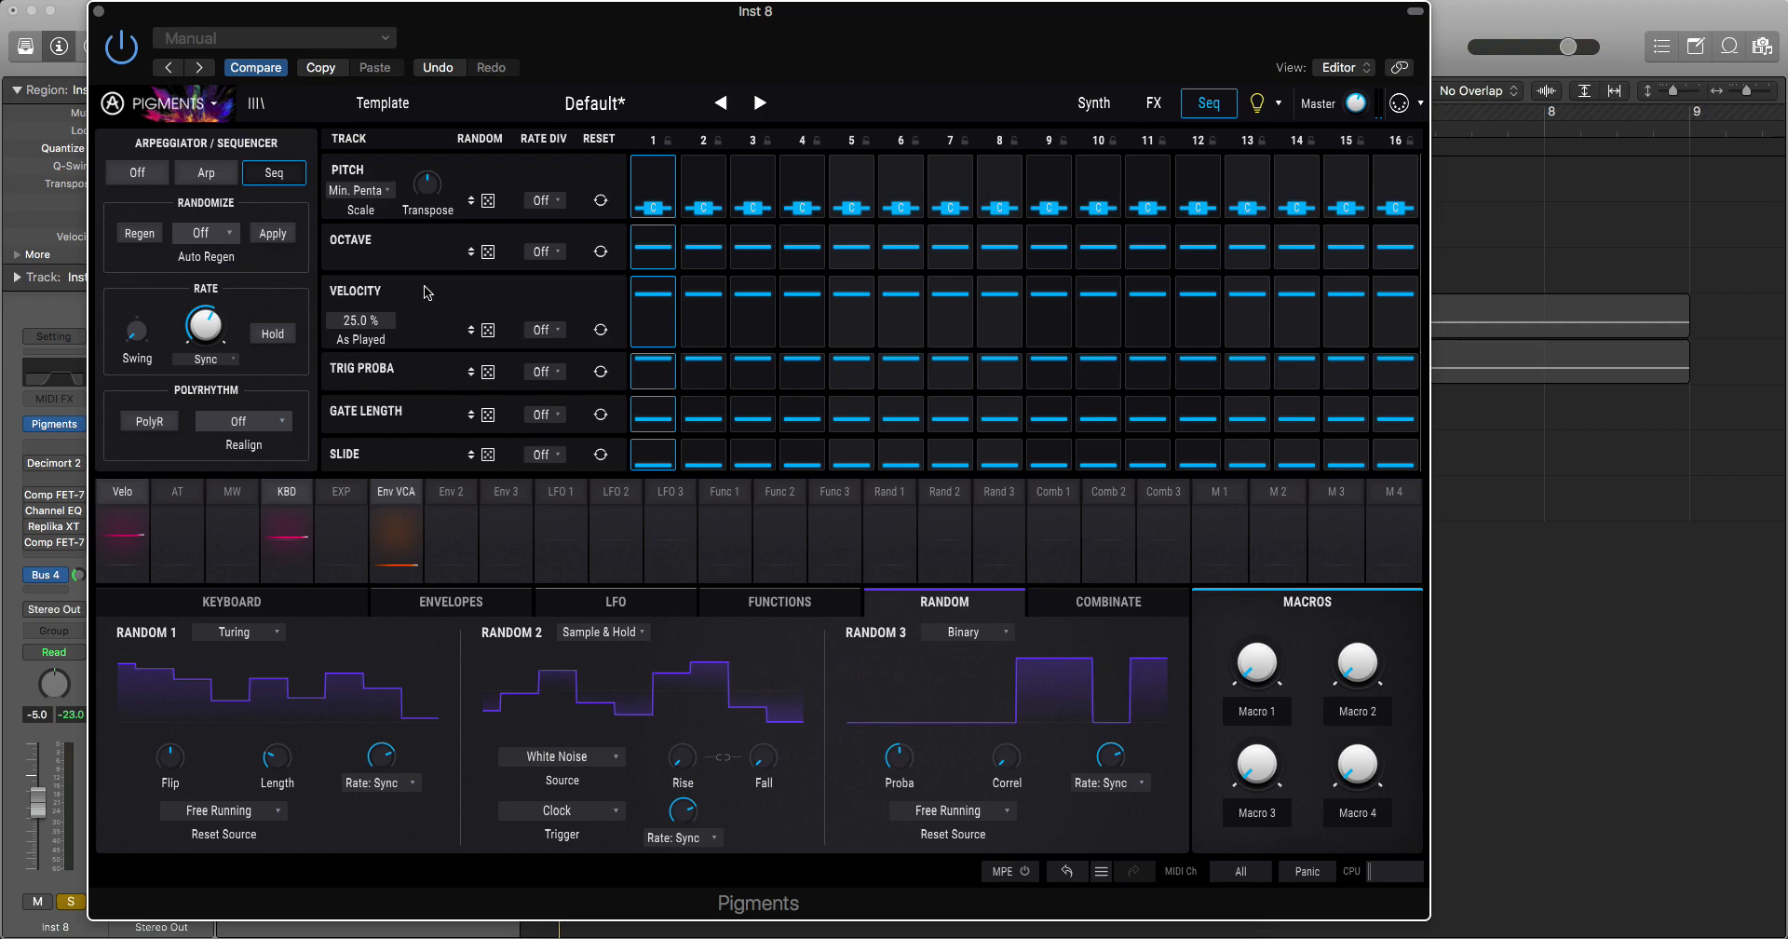
Step: Enable the sequencer's polyrhythm mode and raise the random amount for the Pitch track
{"action": "mouse_move", "coordinate": [488, 201]}
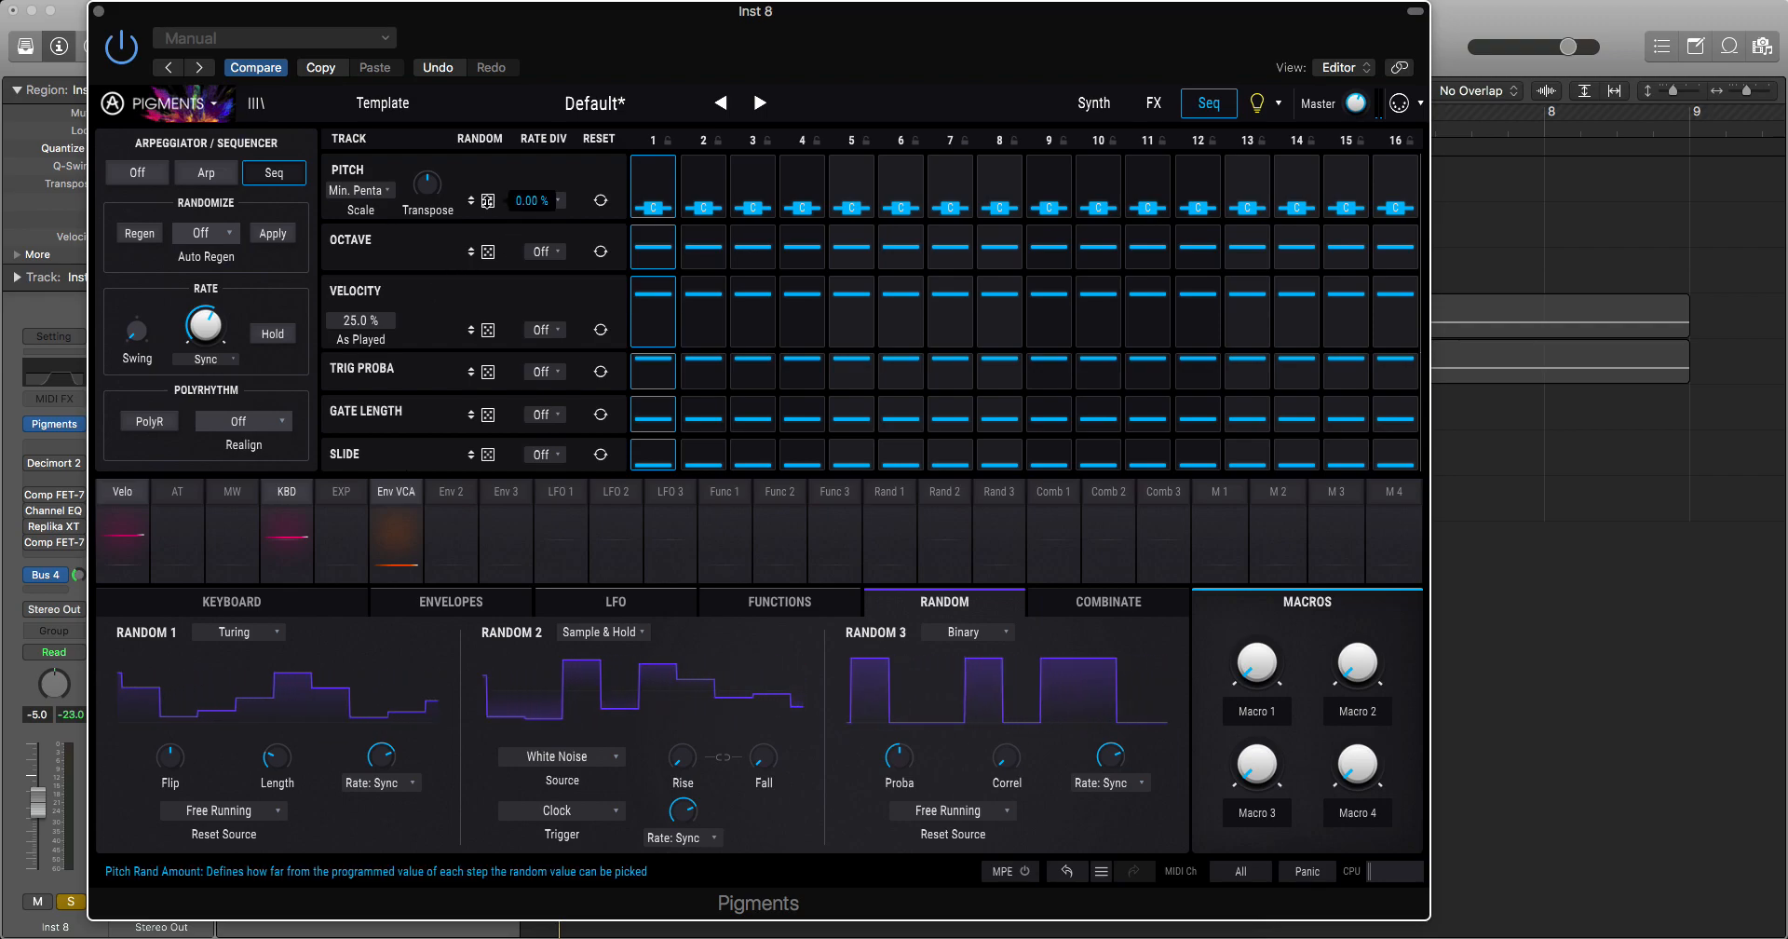
{"action": "left_click", "coordinate": [147, 424]}
{"action": "mouse_move", "coordinate": [488, 201]}
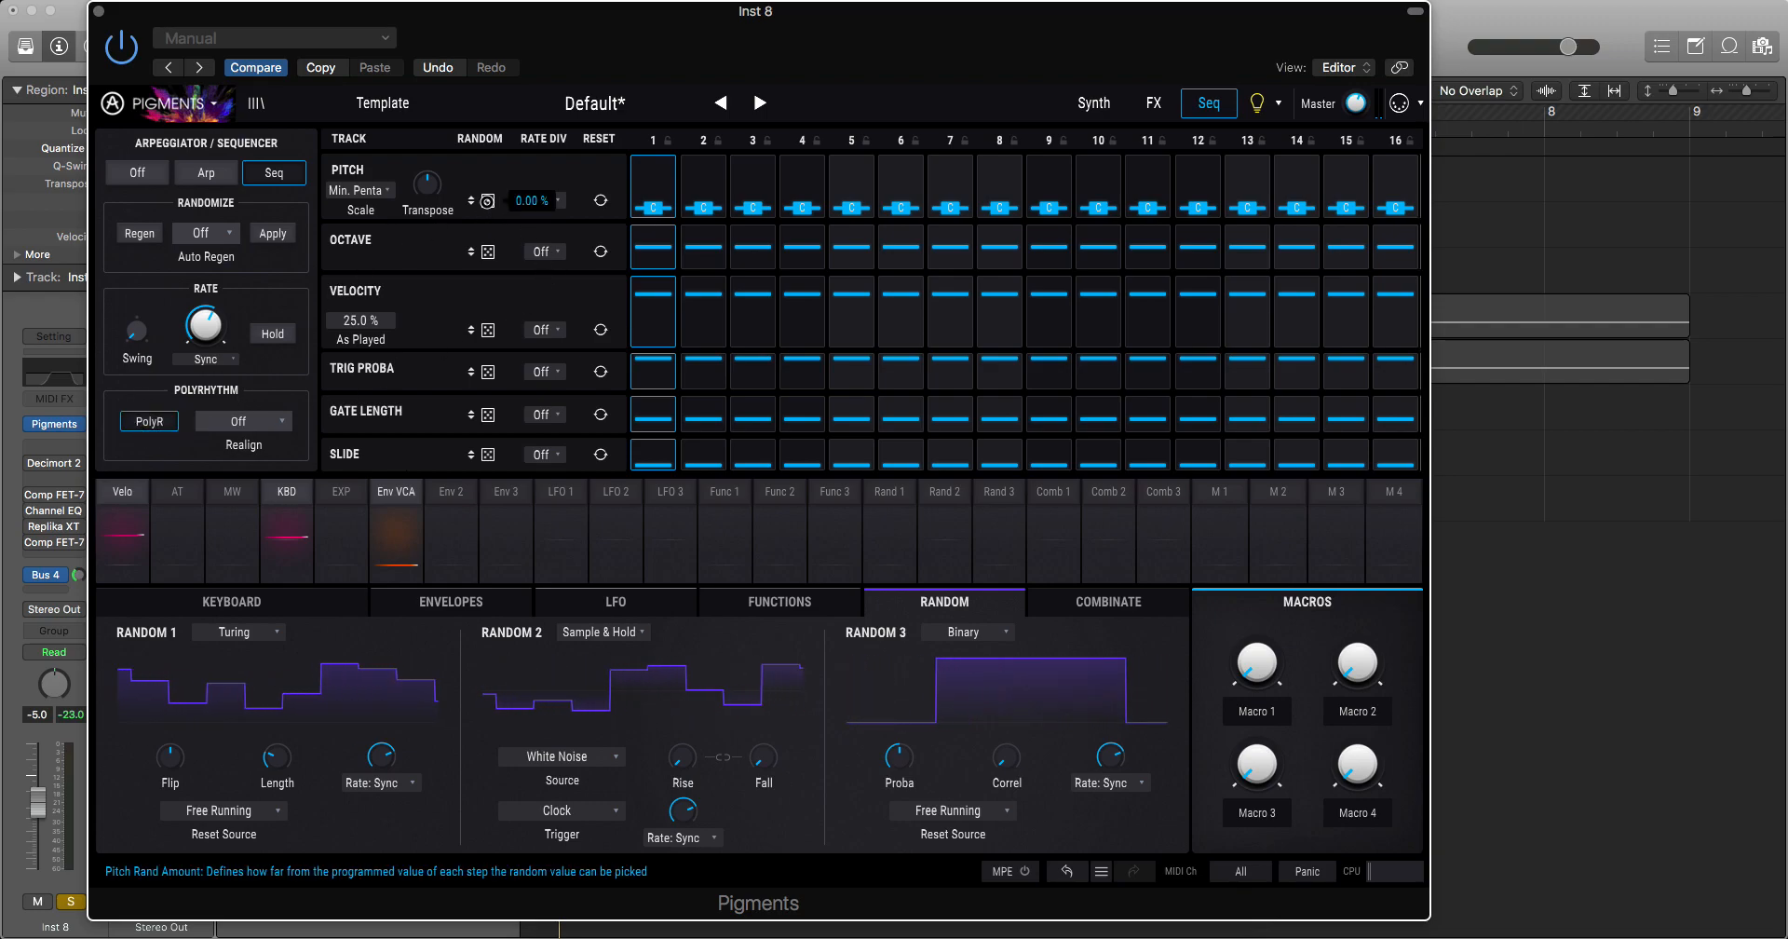
{"action": "left_click_drag", "start_coordinate": [487, 188], "coordinate": [470, 135]}
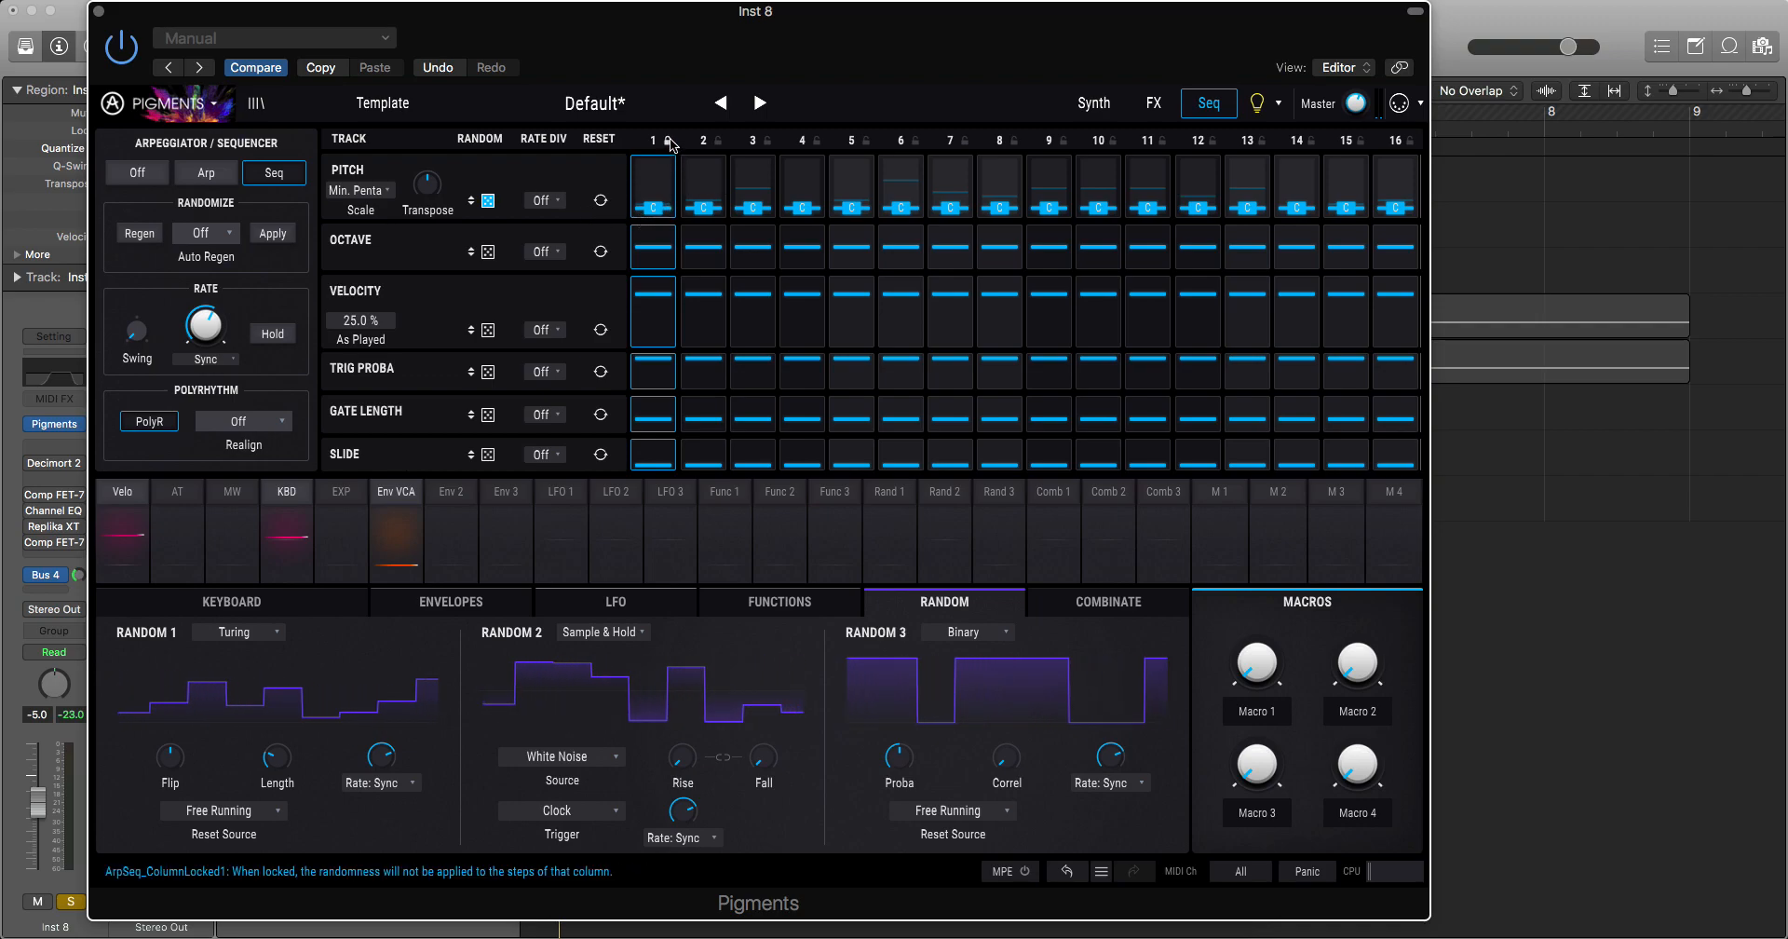
Step: Lock step 1 against randomization with its pitch set to G, and shorten the Pitch track to three steps
{"action": "left_click_drag", "start_coordinate": [659, 208], "coordinate": [656, 177]}
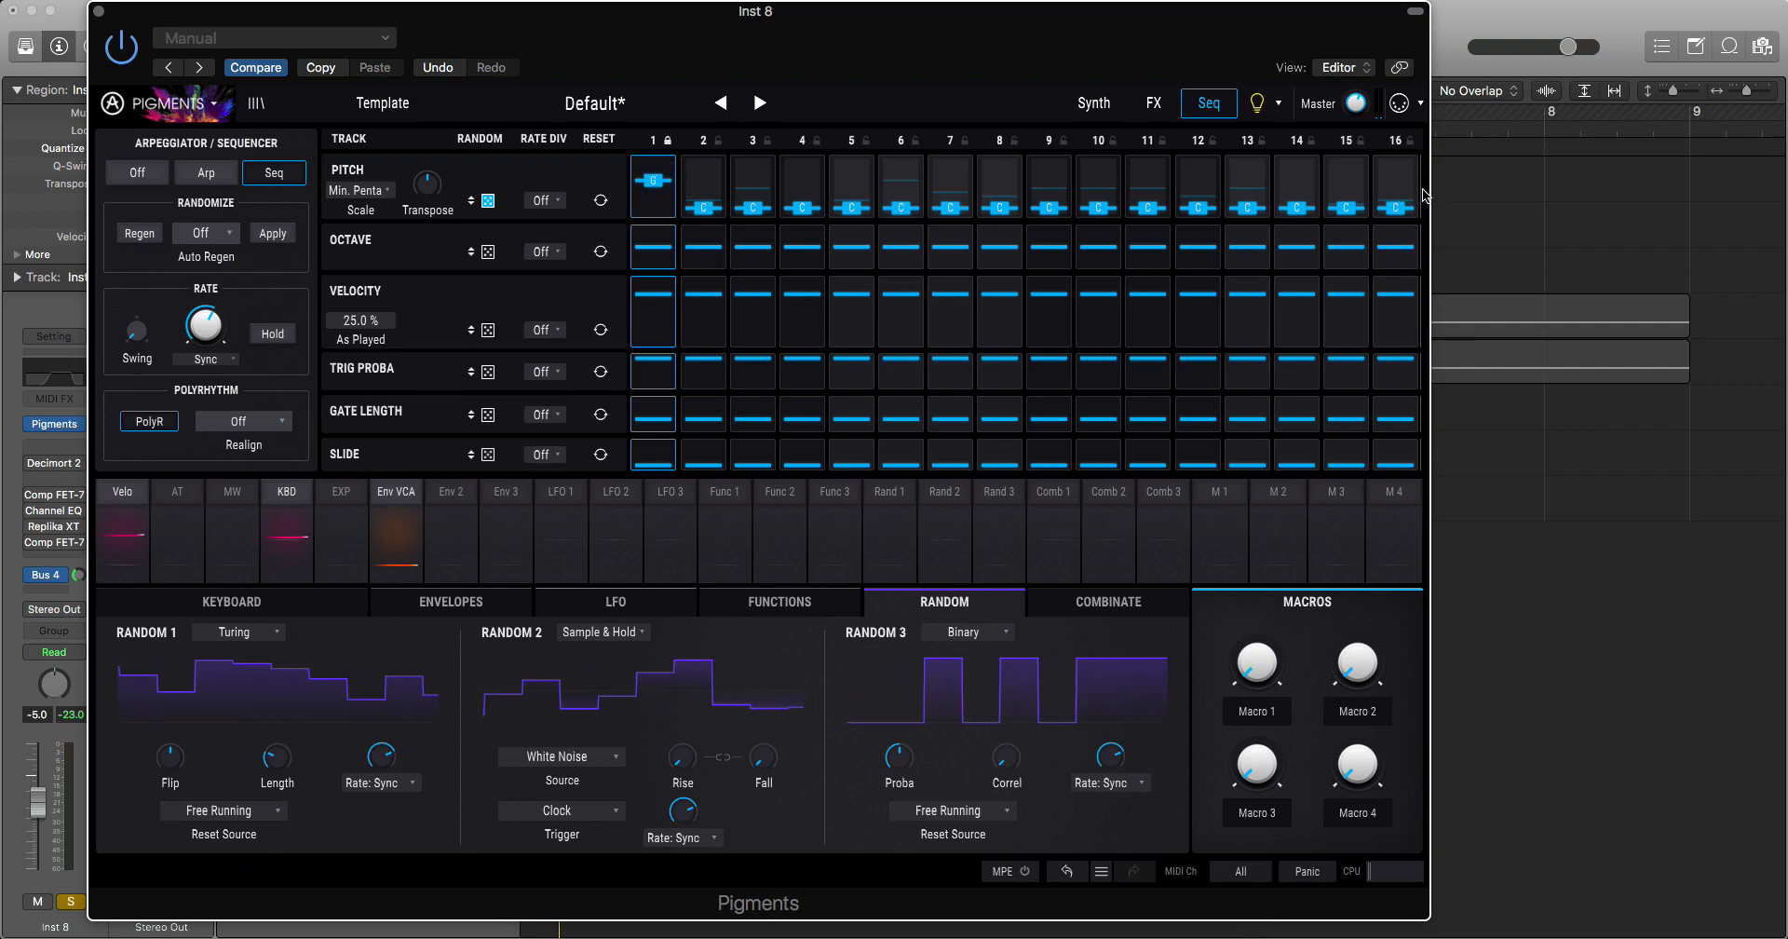
{"action": "left_click_drag", "start_coordinate": [1421, 190], "coordinate": [785, 200]}
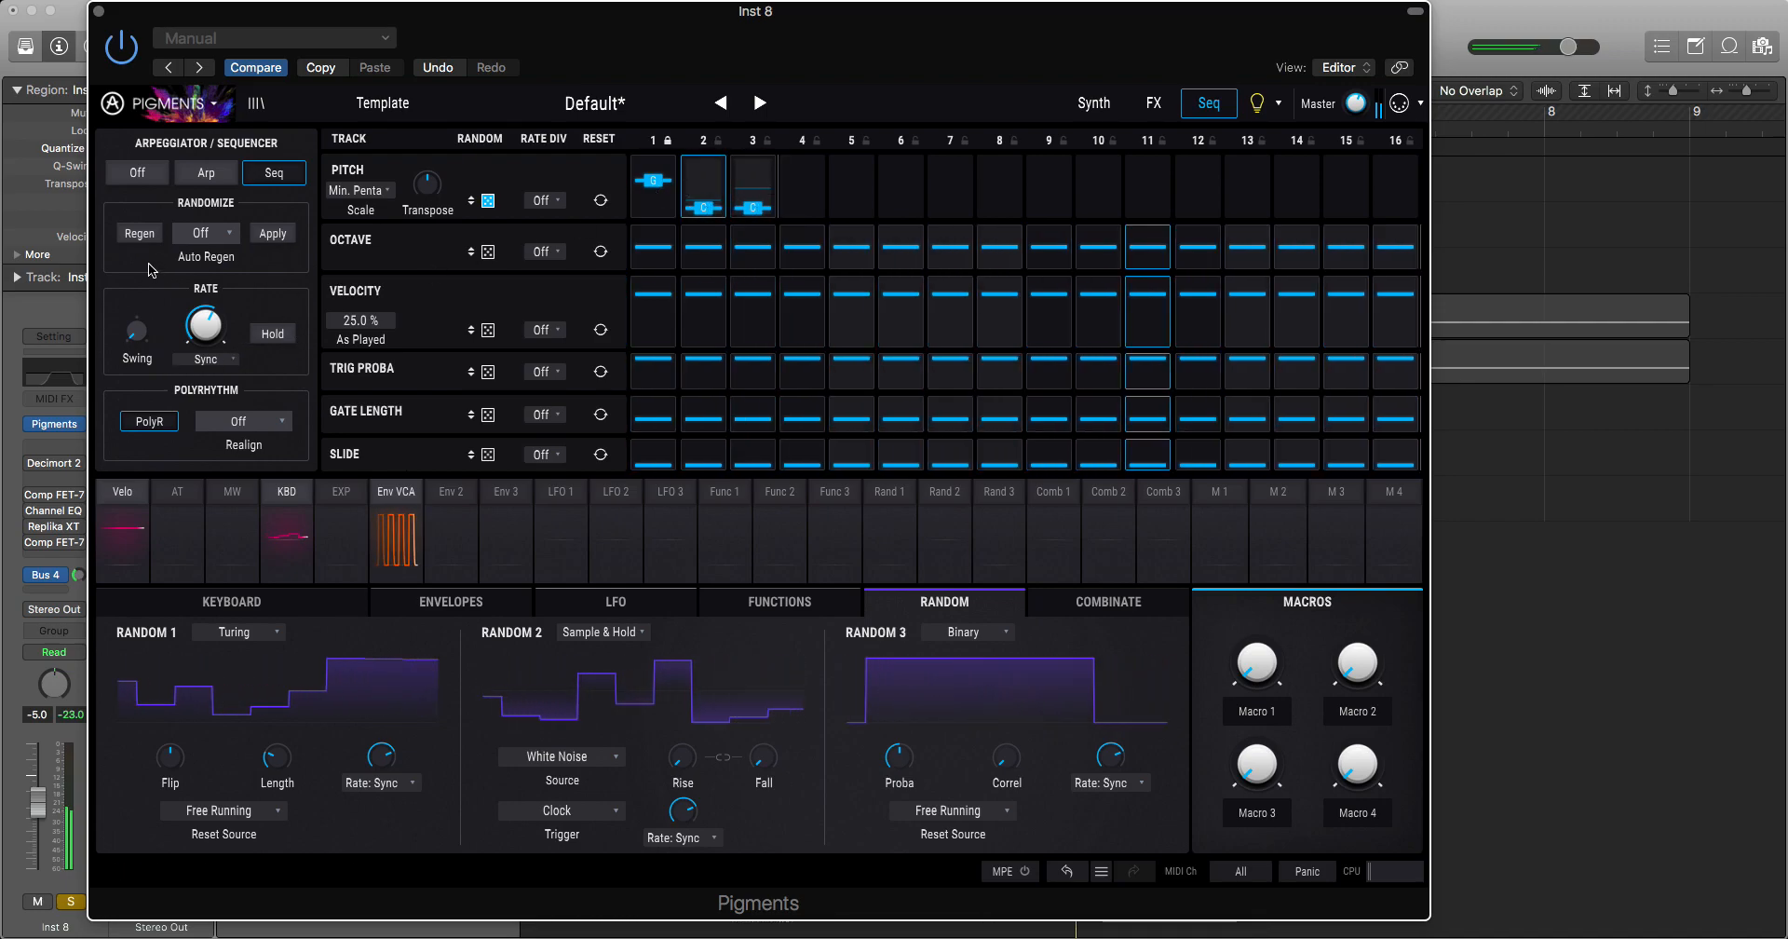
Step: Set Auto Regen to 1 bar, raise the Velocity random amount to about 47%, and play the sequence
{"action": "left_click", "coordinate": [204, 232]}
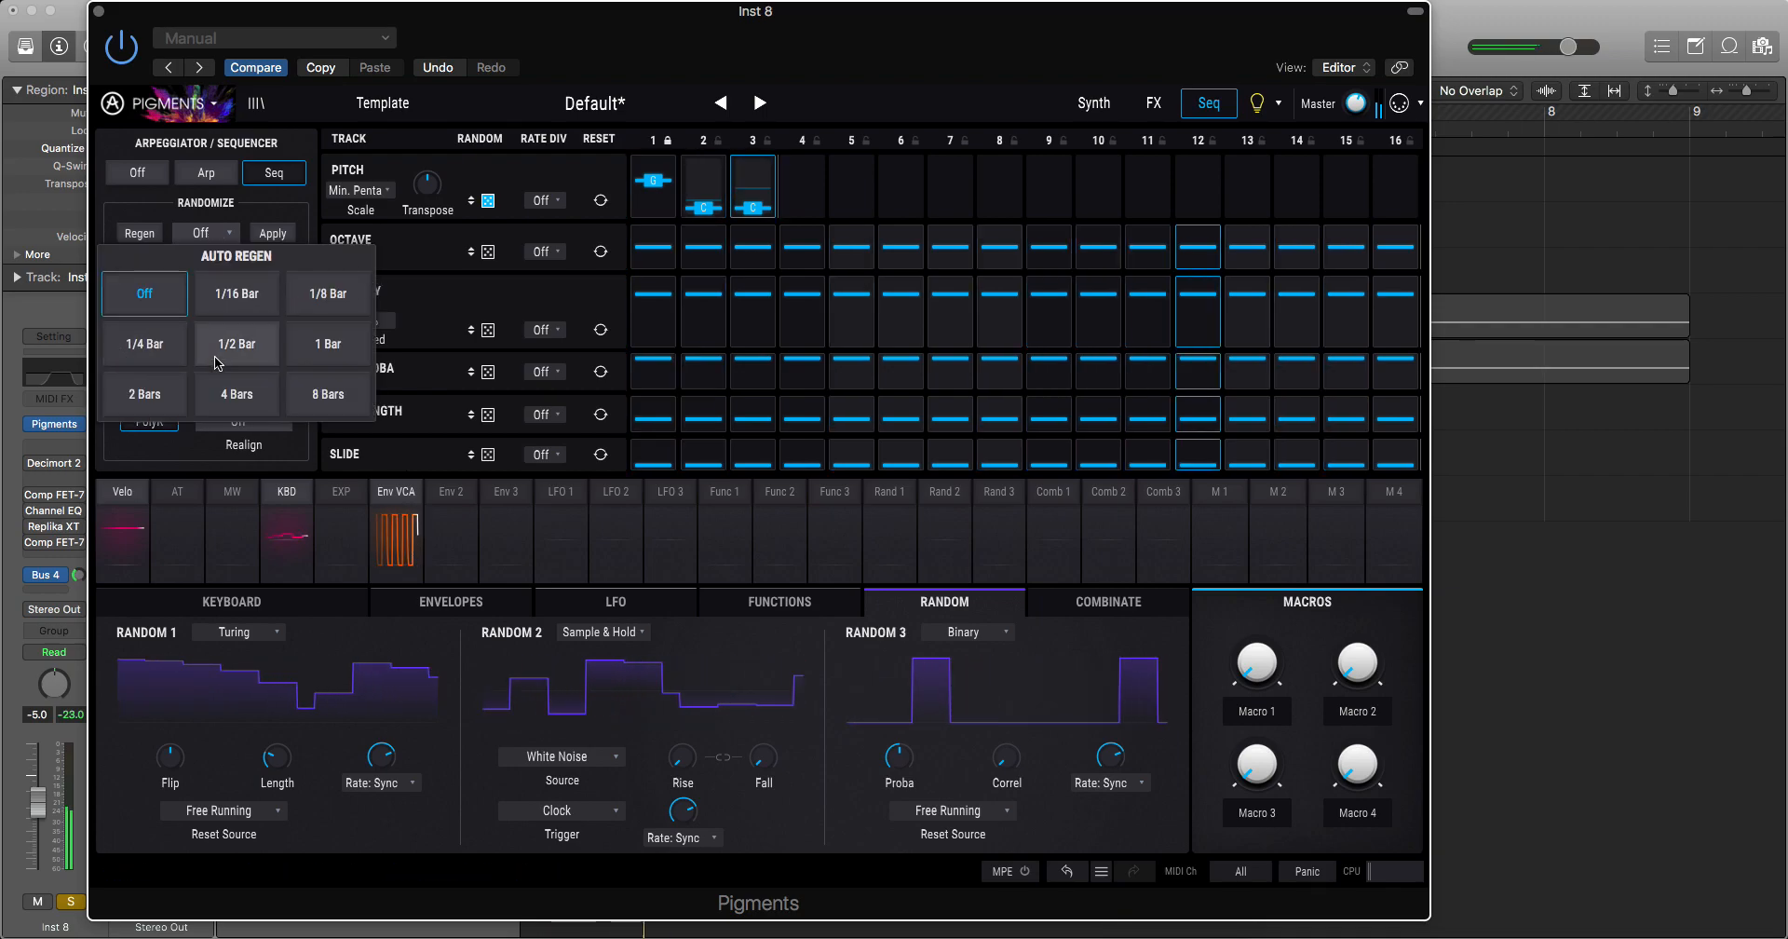
{"action": "left_click", "coordinate": [312, 357]}
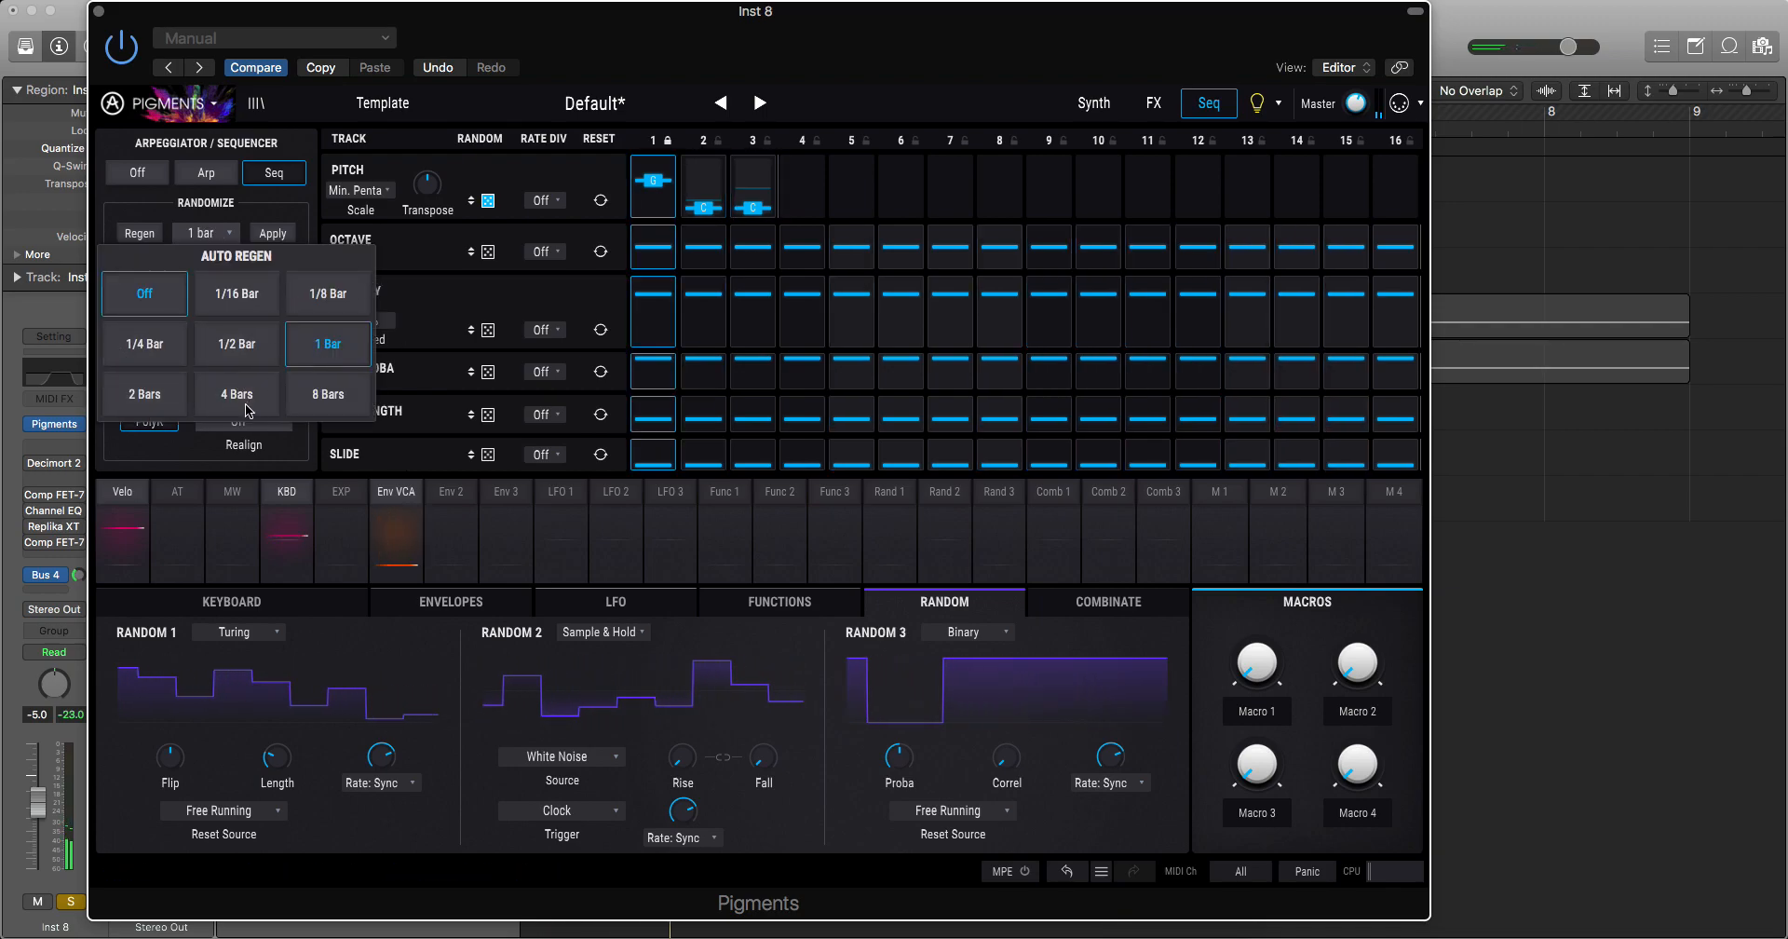
{"action": "left_click", "coordinate": [279, 239]}
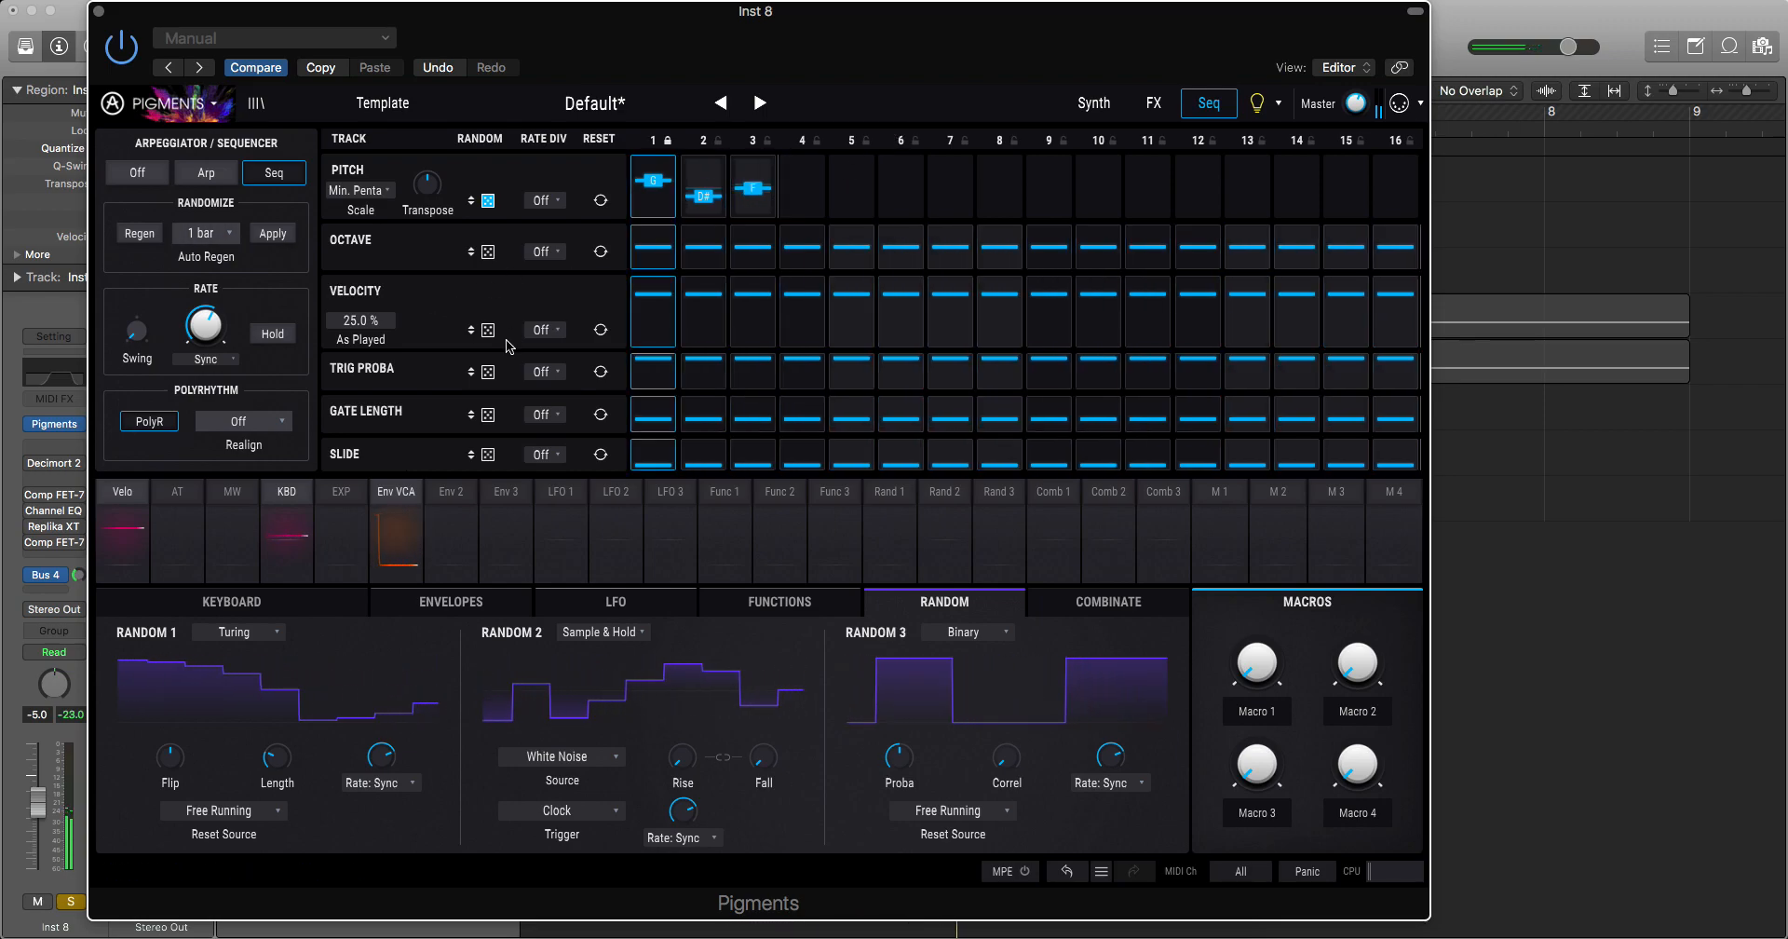
{"action": "left_click_drag", "start_coordinate": [533, 330], "coordinate": [486, 214]}
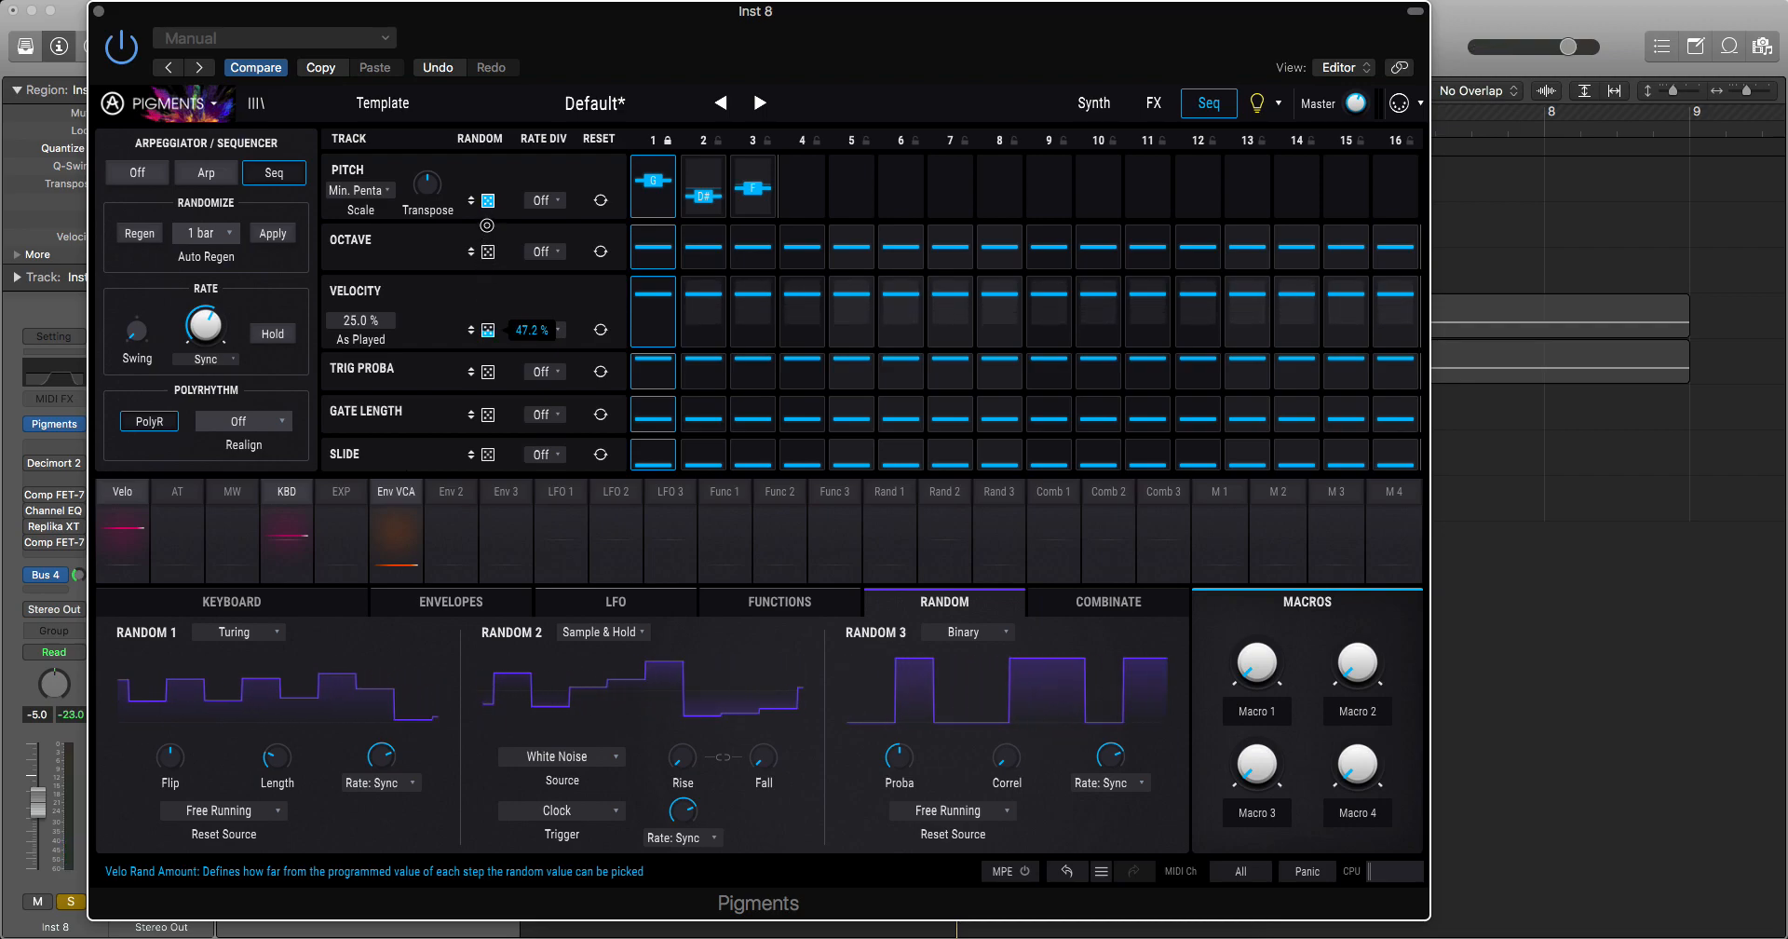
{"action": "key", "text": "space"}
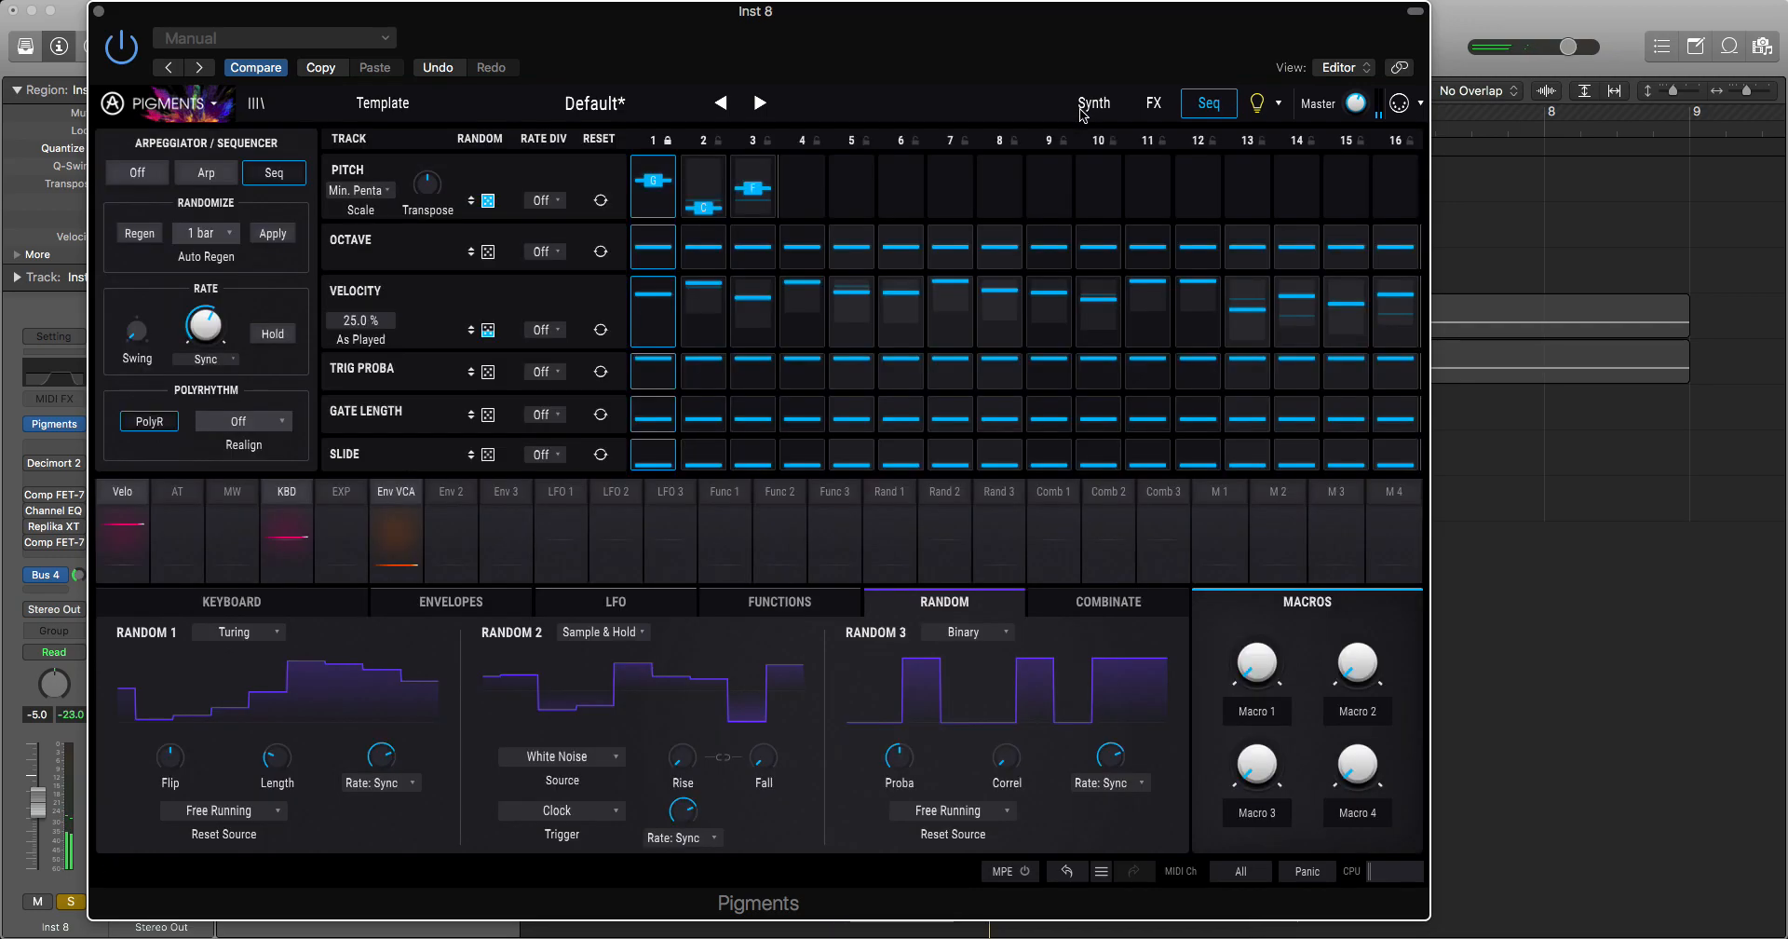
Step: Shape the Env VCA envelope into a short pluck with a fast decay and no sustain, and play it back
{"action": "left_click", "coordinate": [1093, 102]}
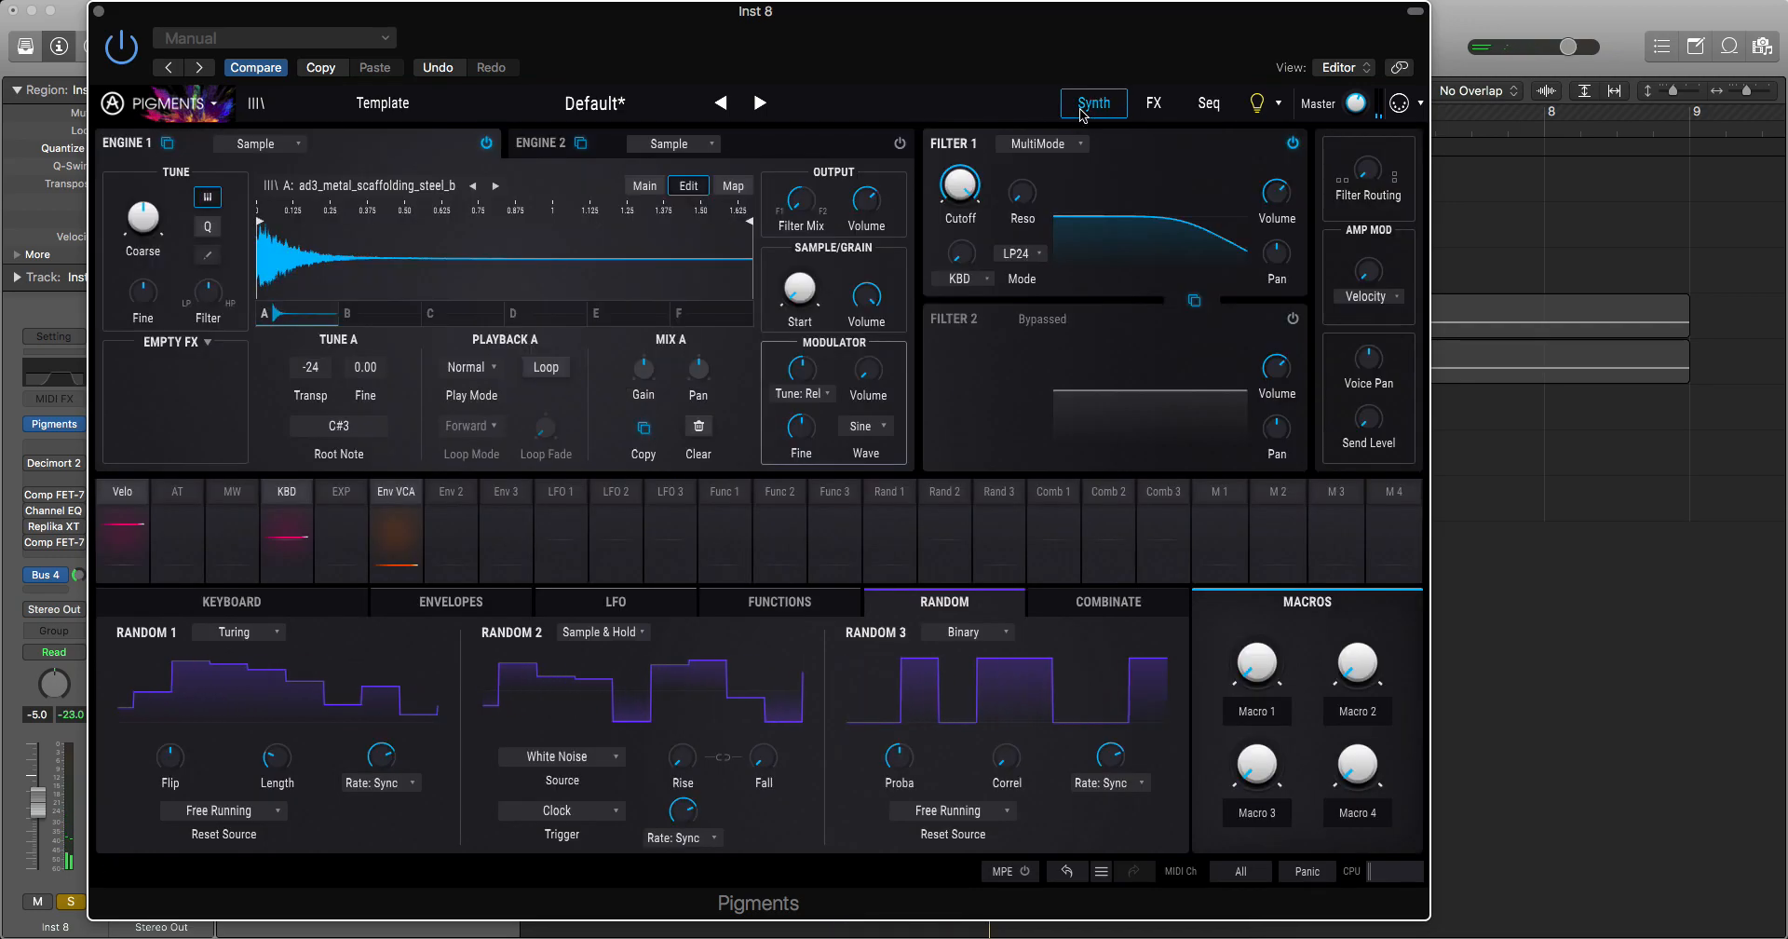
{"action": "left_click", "coordinate": [395, 526]}
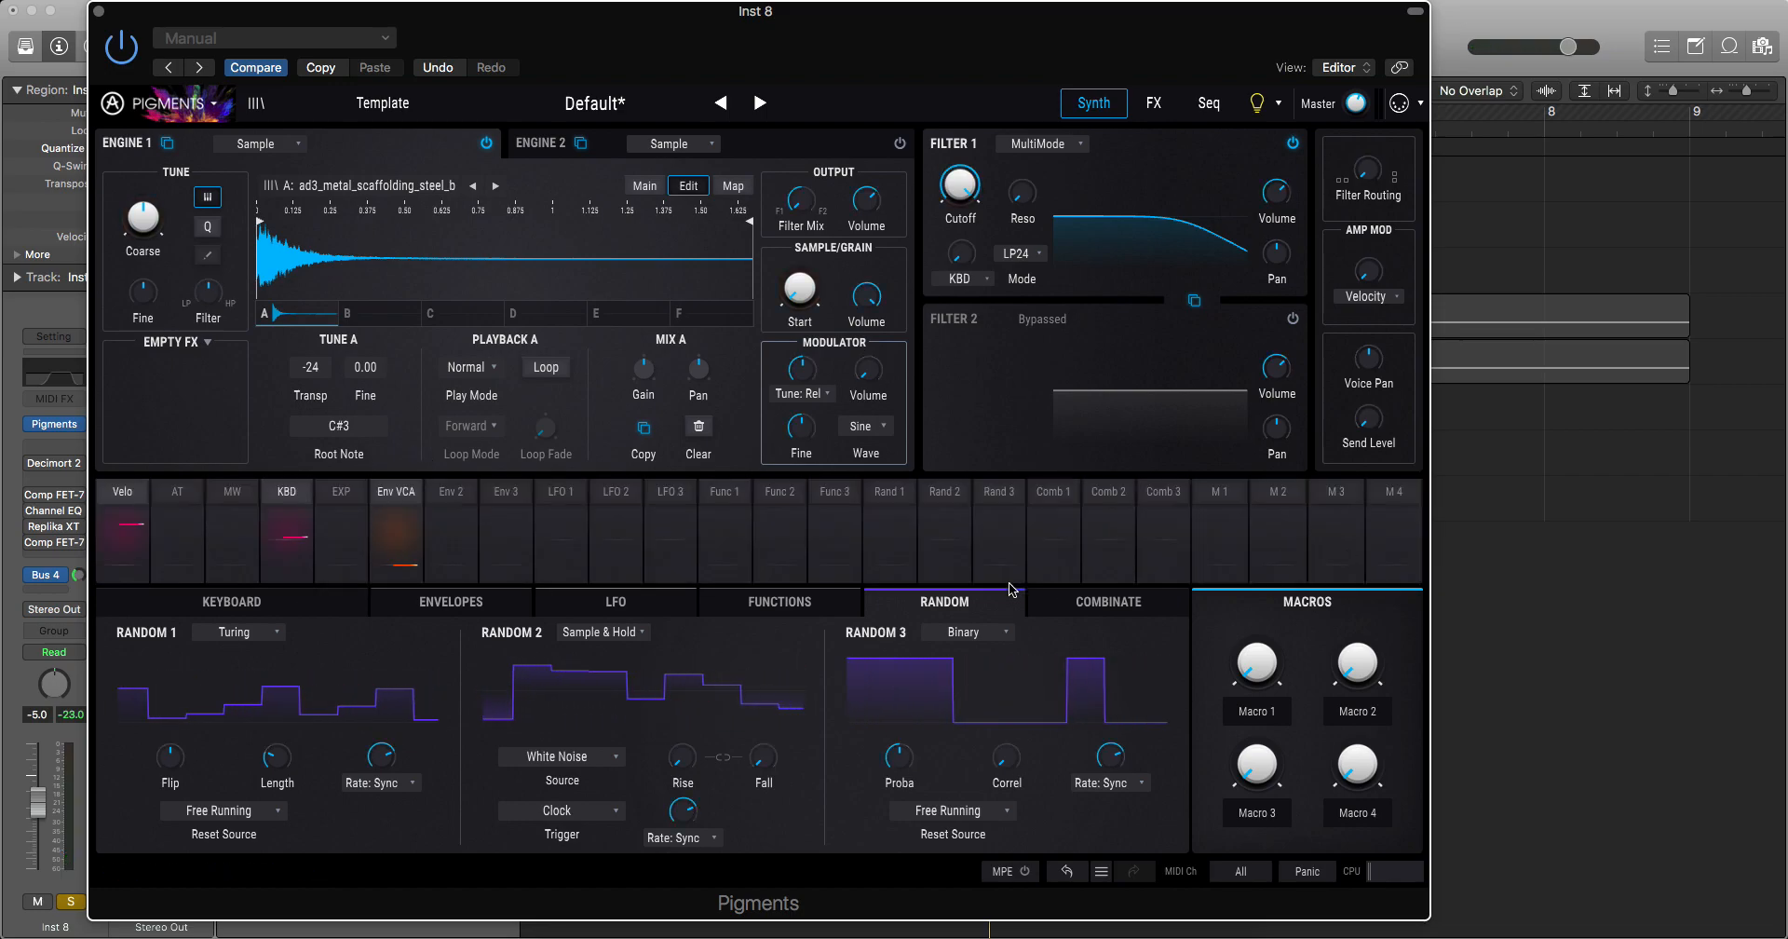
{"action": "left_click", "coordinate": [450, 601]}
{"action": "left_click_drag", "start_coordinate": [163, 654], "coordinate": [237, 758]}
{"action": "key", "text": "space"}
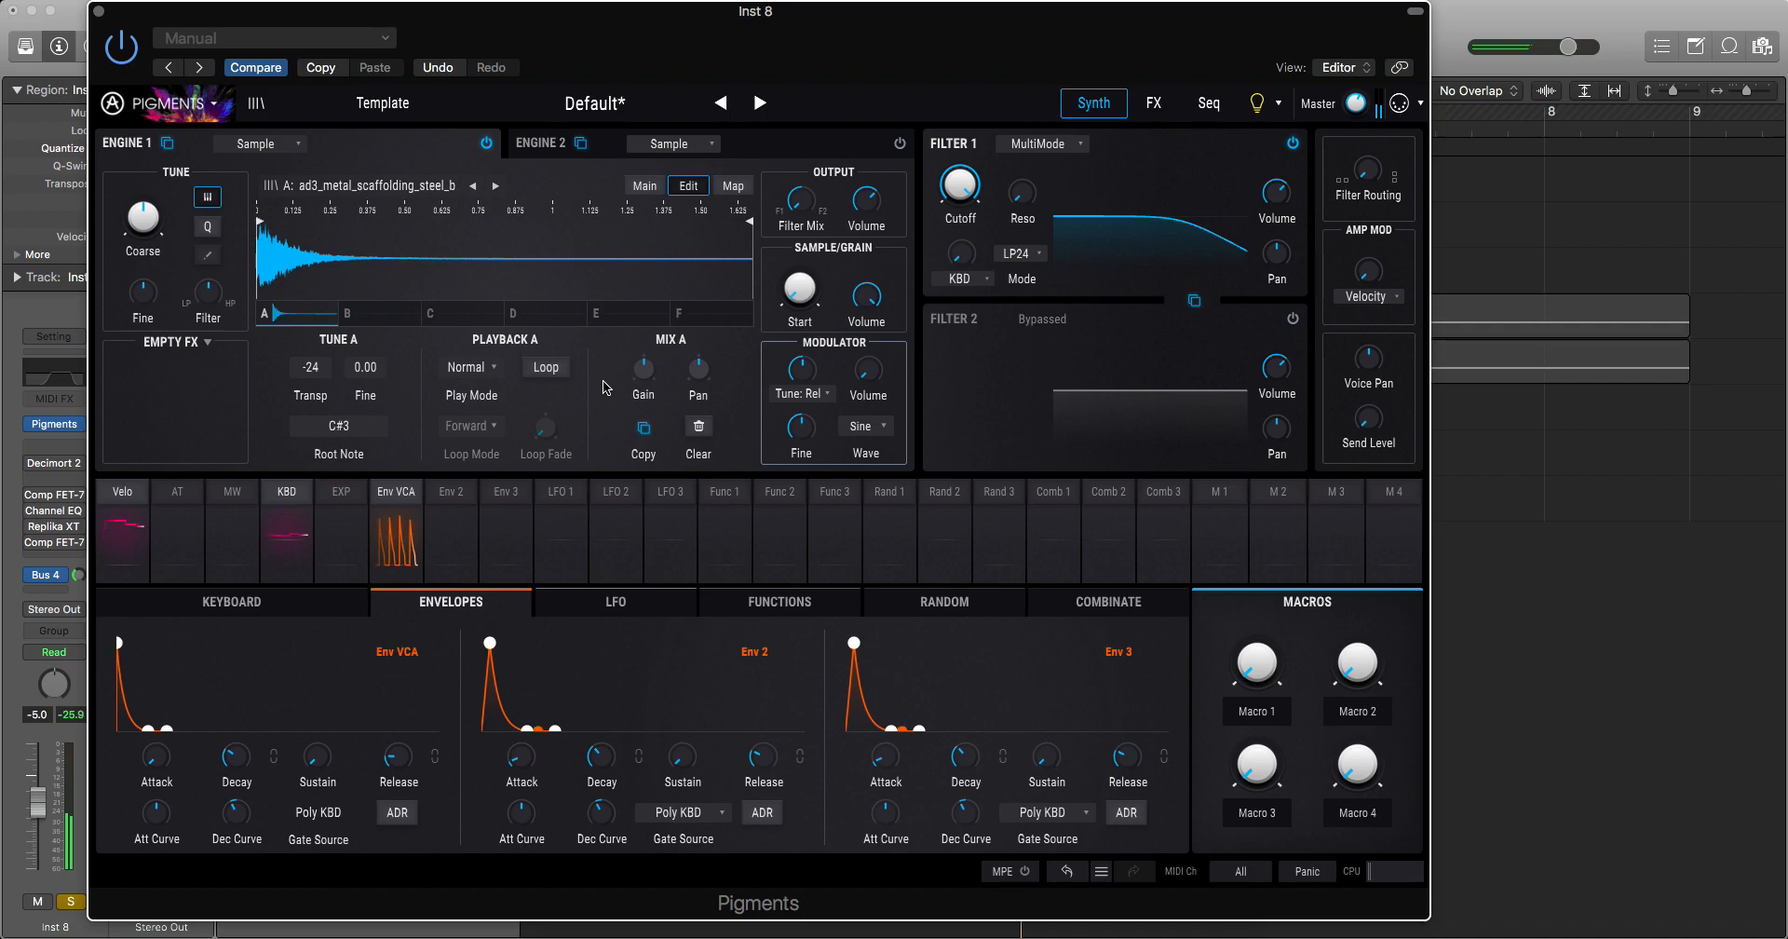
Step: Enable Granular mode for Engine 1's sample and set the grain envelope to Expodec
{"action": "left_click", "coordinate": [645, 188]}
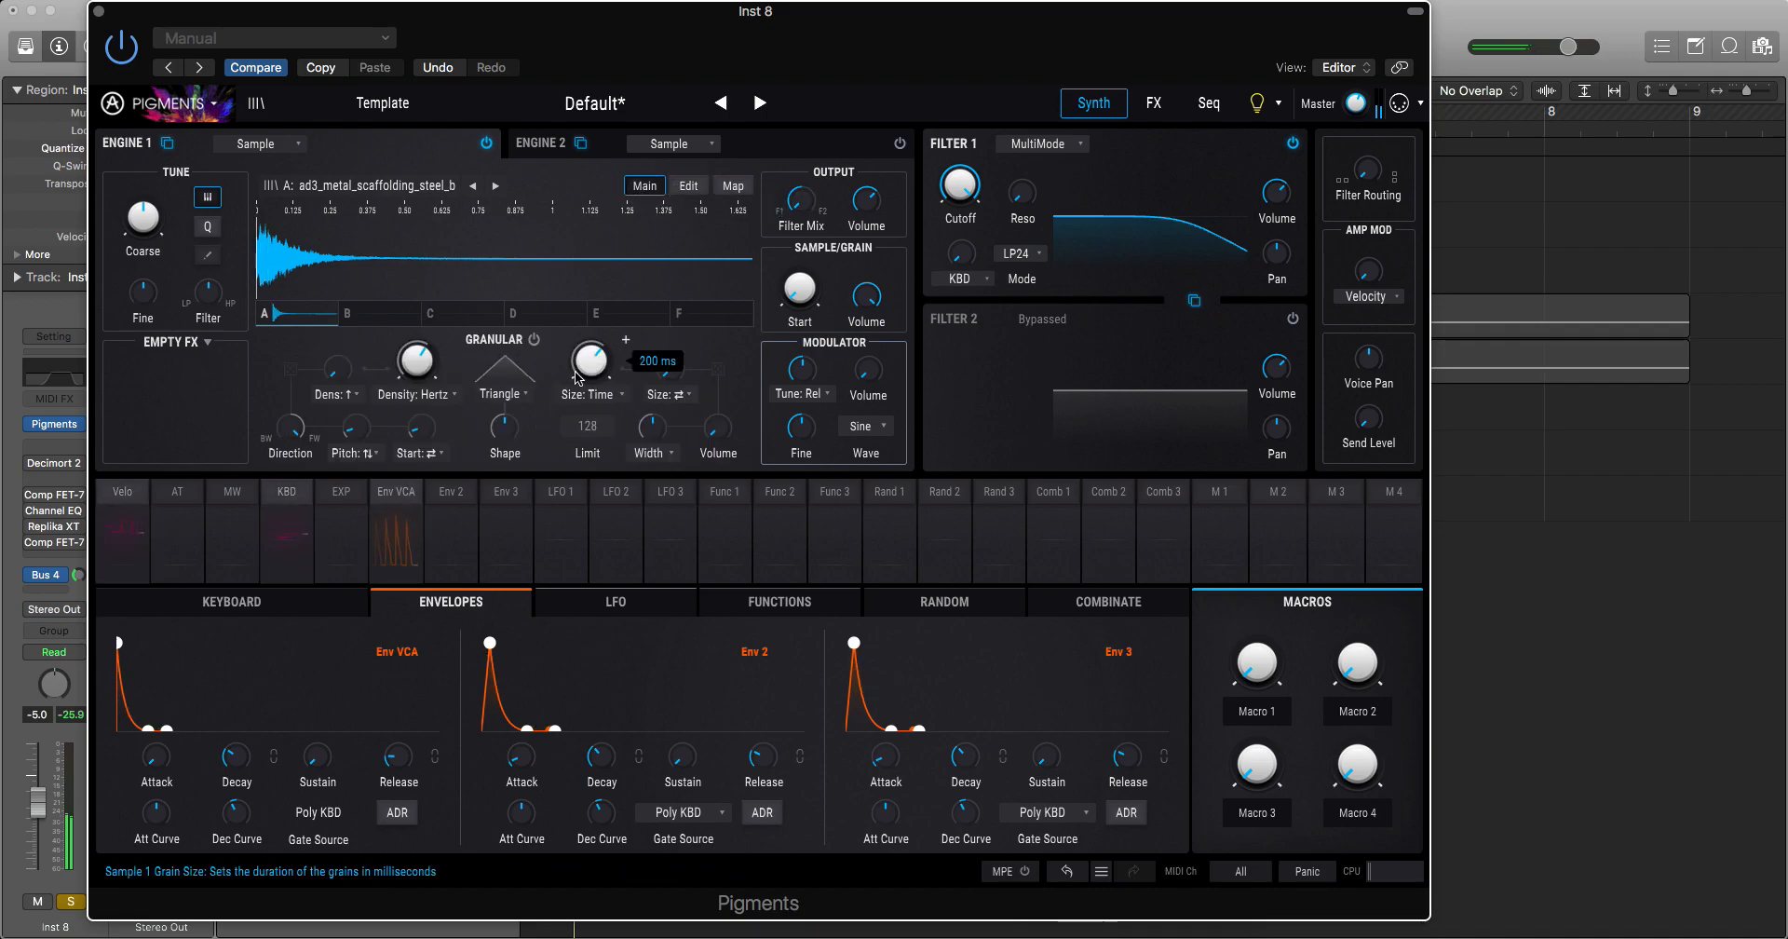
{"action": "left_click", "coordinate": [515, 394]}
{"action": "left_click", "coordinate": [459, 501]}
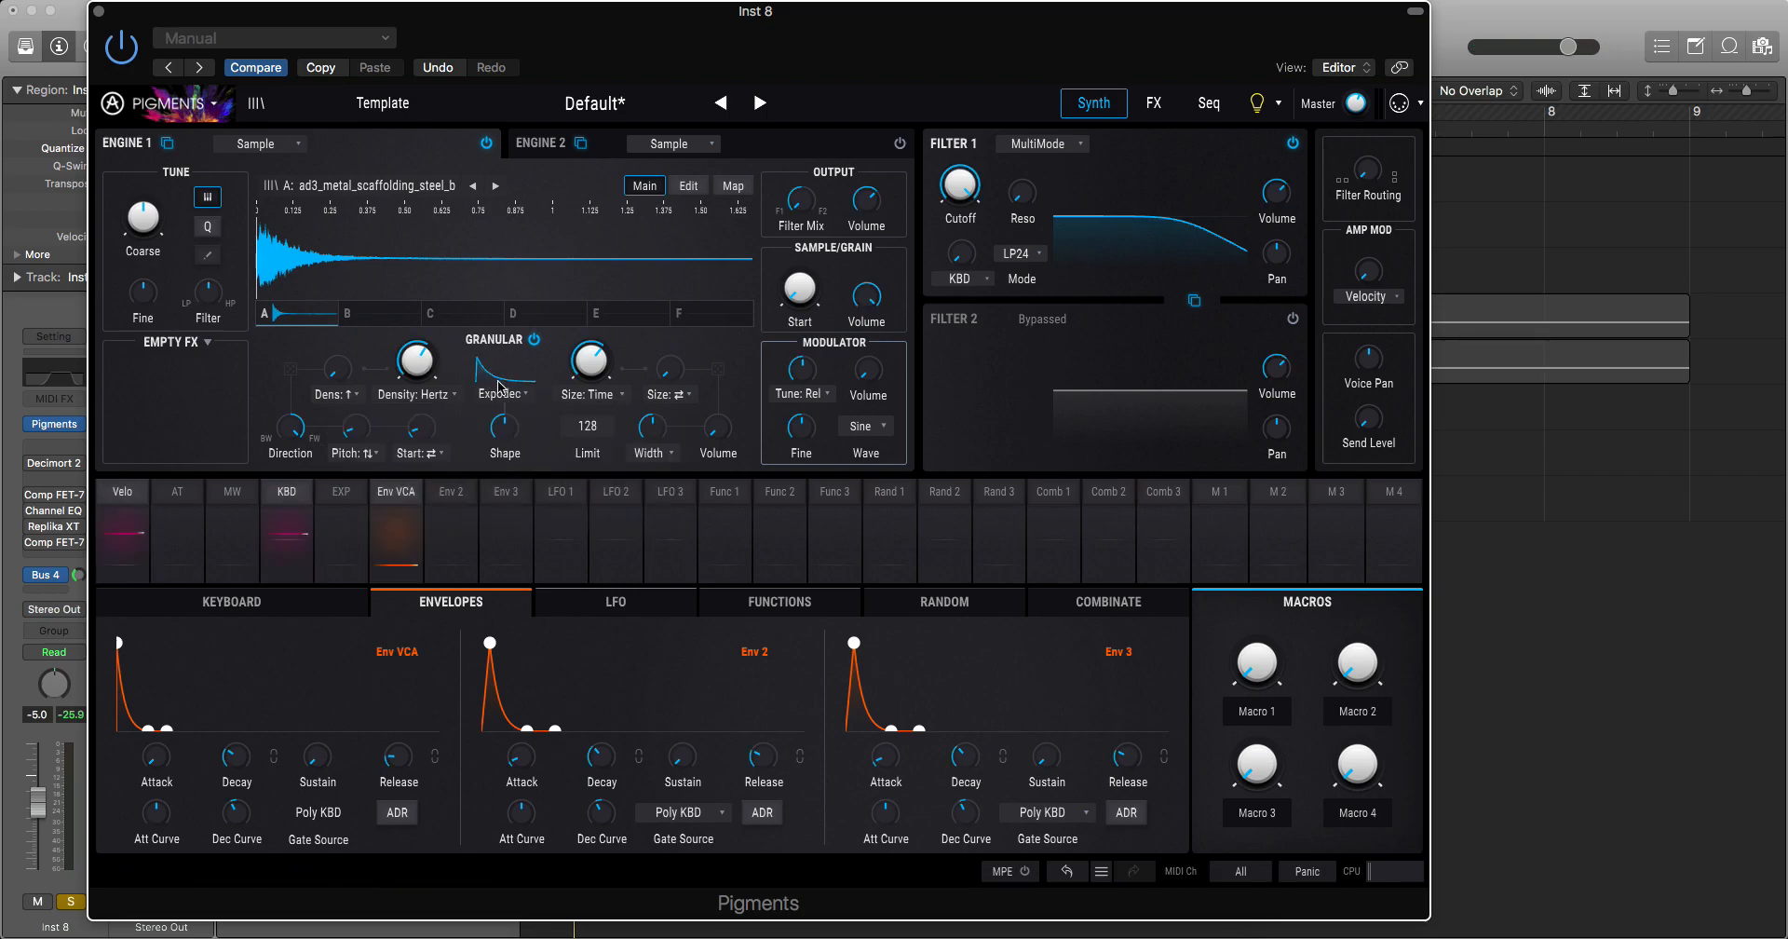
Step: Lower Engine 1's grain density, adjust the grain envelope shape, and lengthen the grain size while the sequence plays
{"action": "mouse_move", "coordinate": [423, 365]}
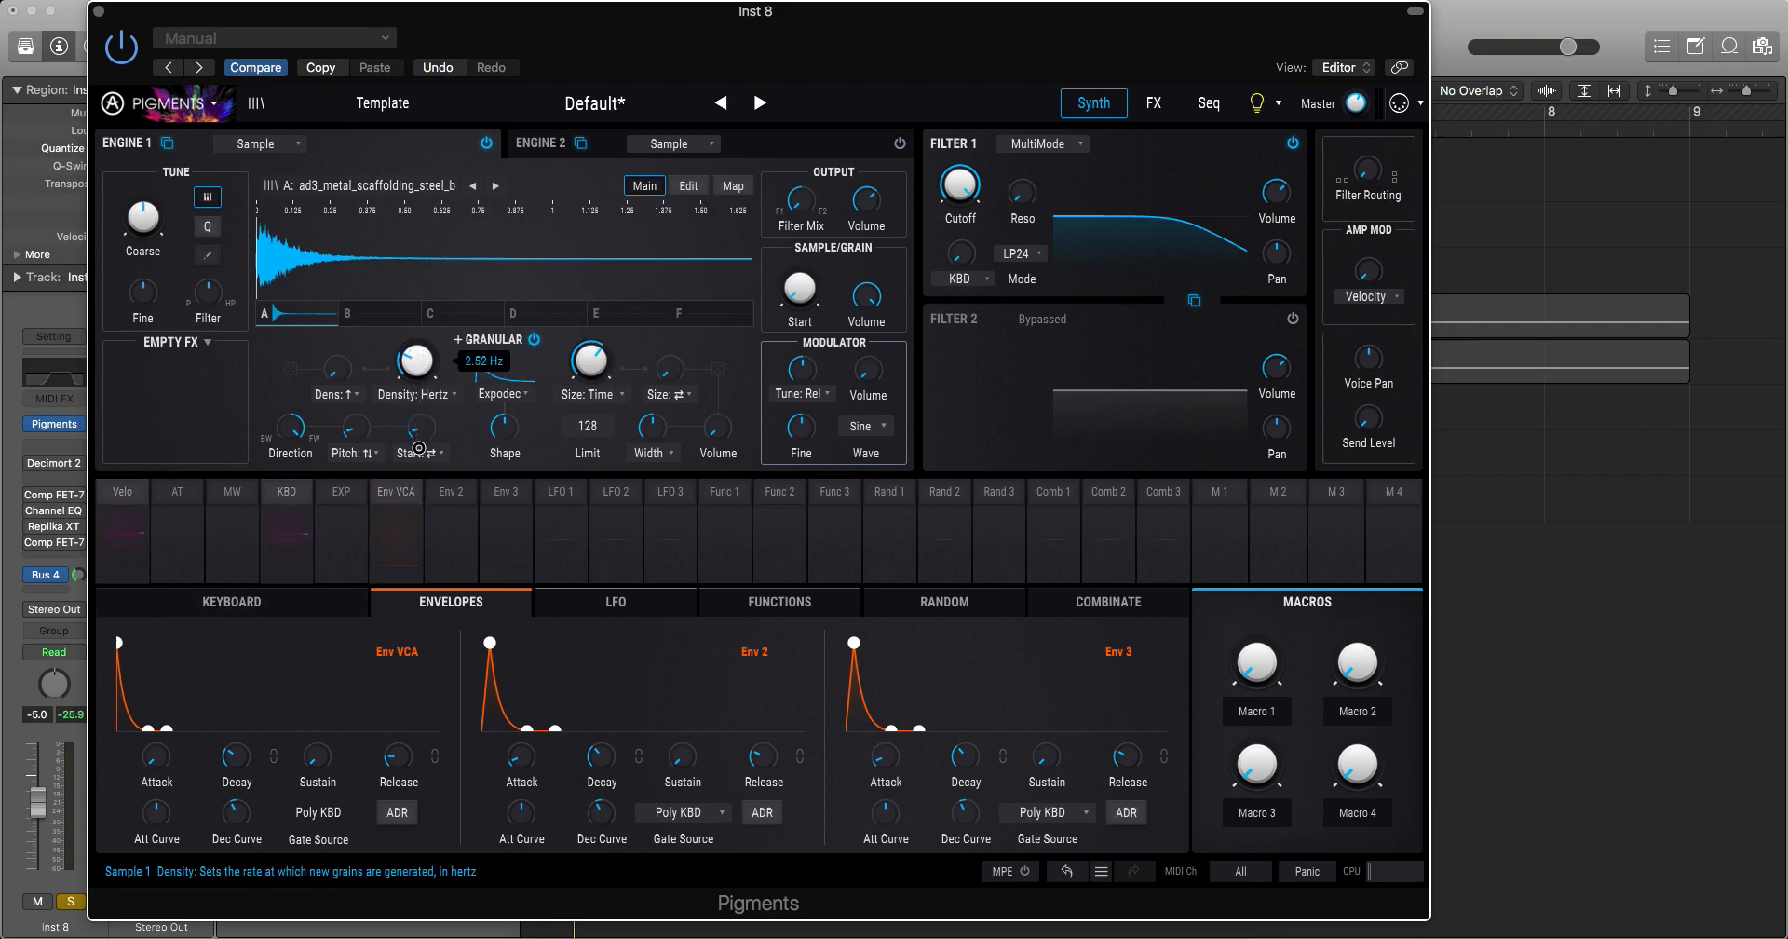
{"action": "mouse_move", "coordinate": [512, 415]}
{"action": "left_click_drag", "start_coordinate": [511, 415], "coordinate": [511, 393]}
{"action": "left_click_drag", "start_coordinate": [506, 425], "coordinate": [506, 454]}
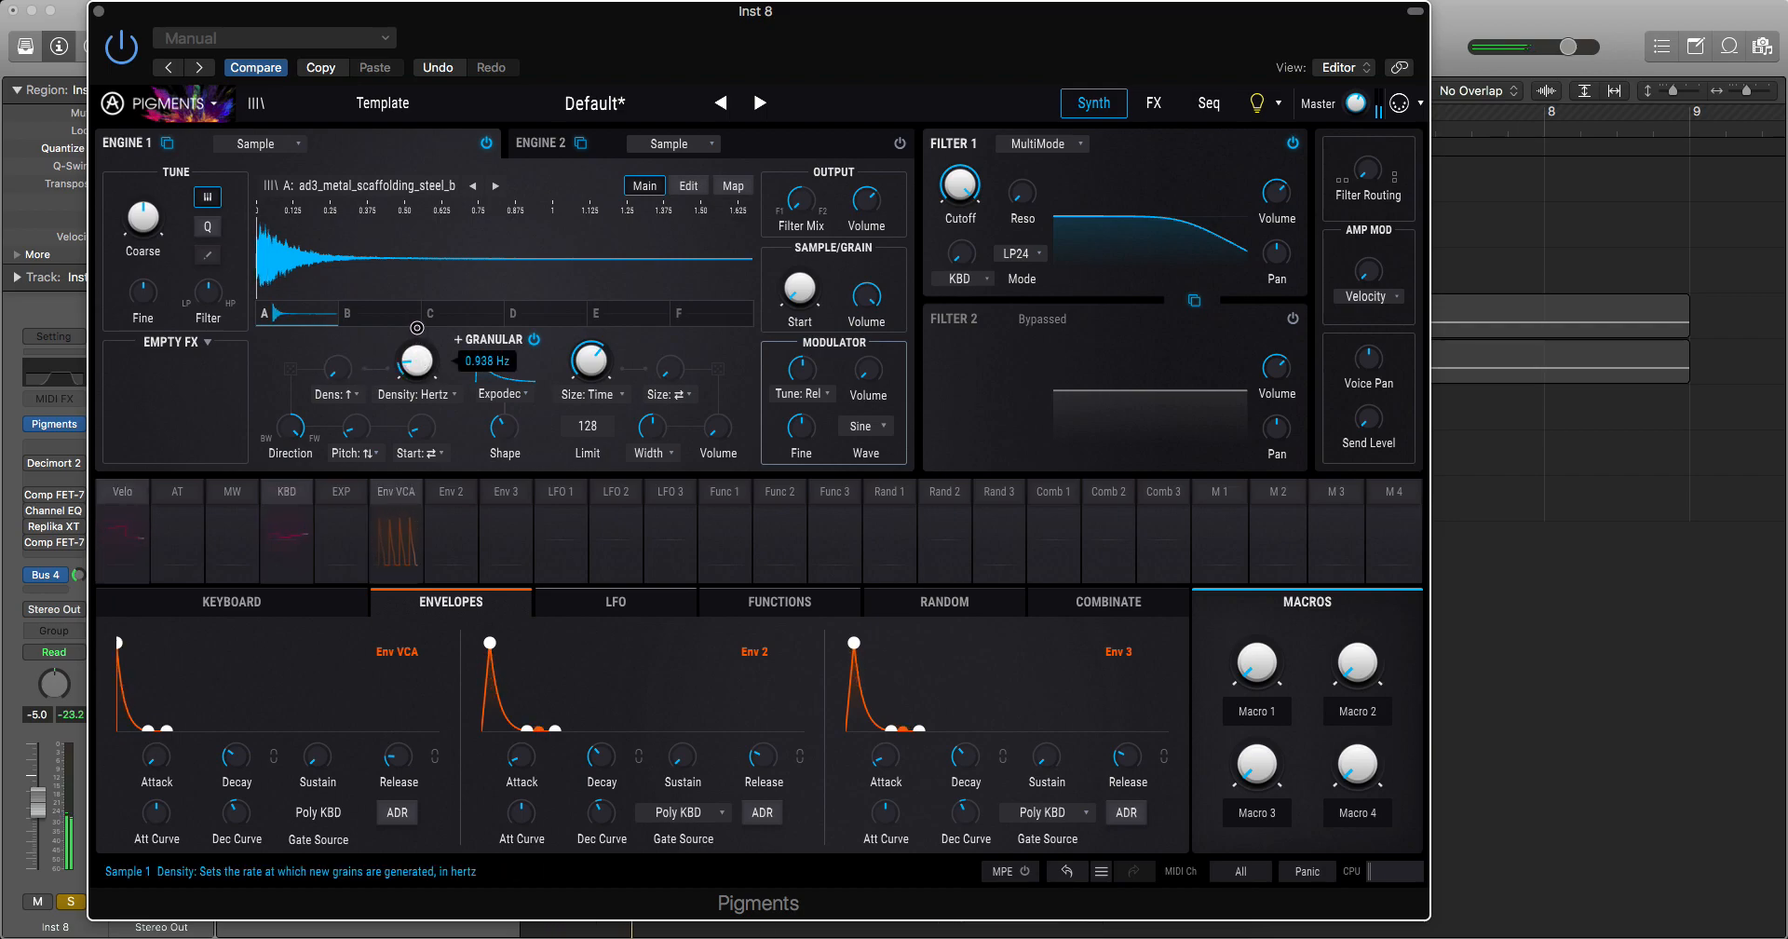
{"action": "left_click_drag", "start_coordinate": [417, 323], "coordinate": [418, 351]}
{"action": "mouse_move", "coordinate": [594, 362]}
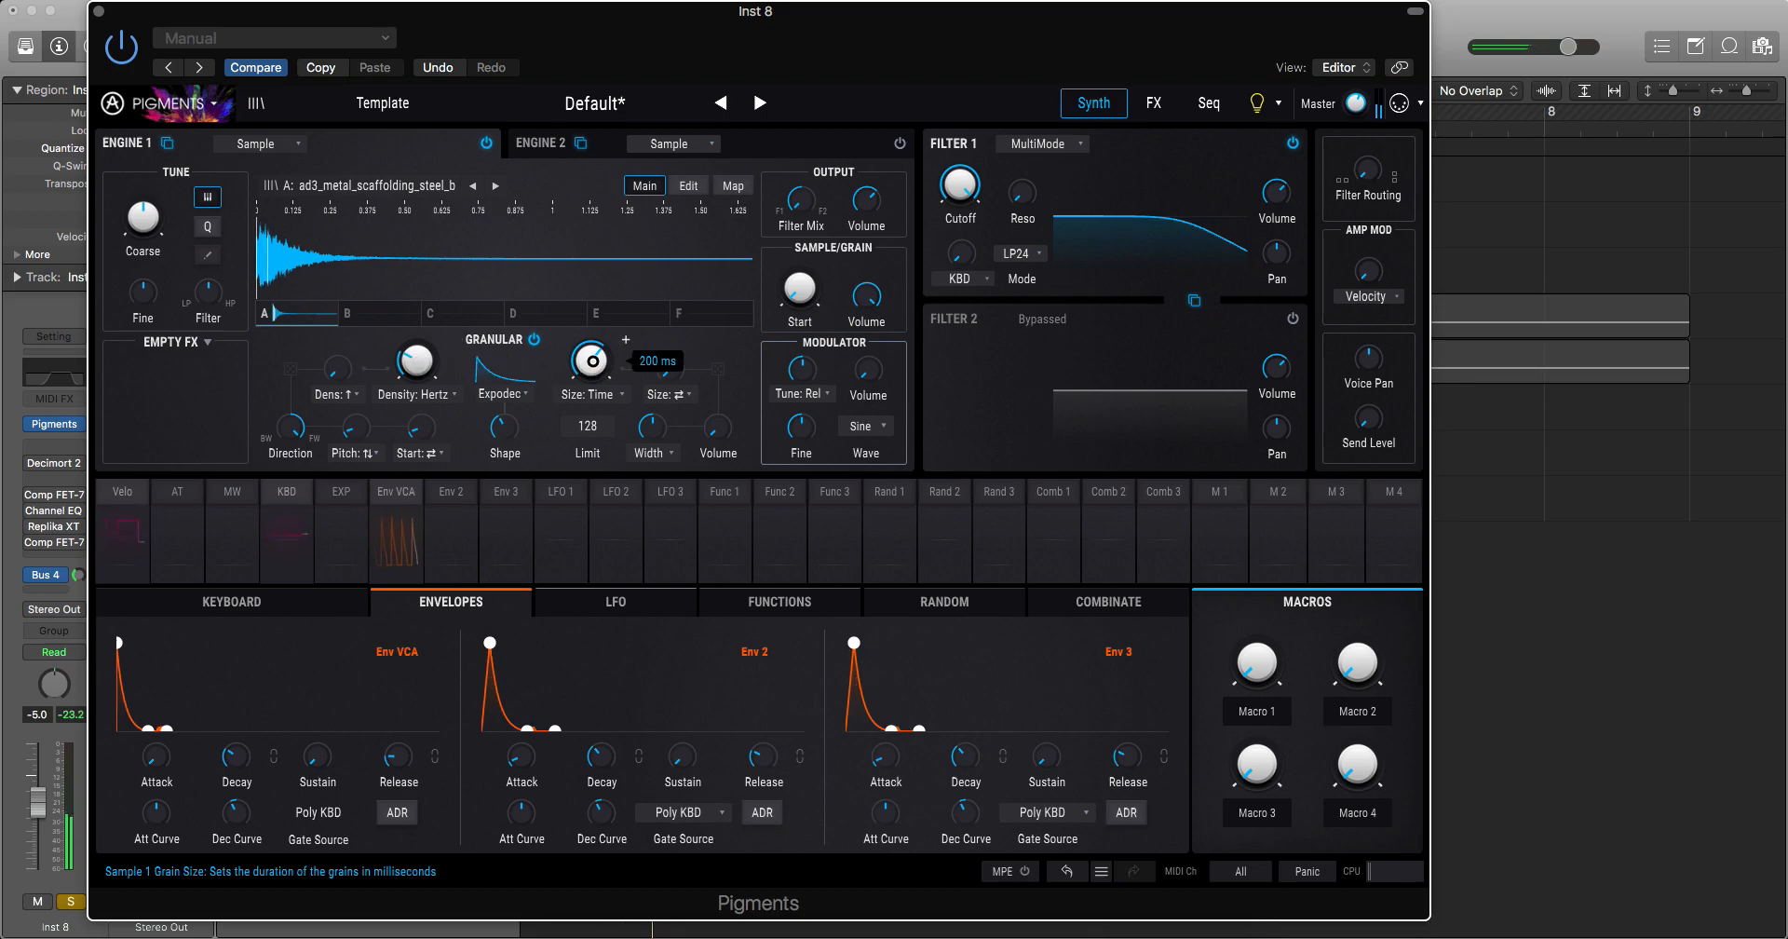
{"action": "left_click_drag", "start_coordinate": [591, 360], "coordinate": [590, 333]}
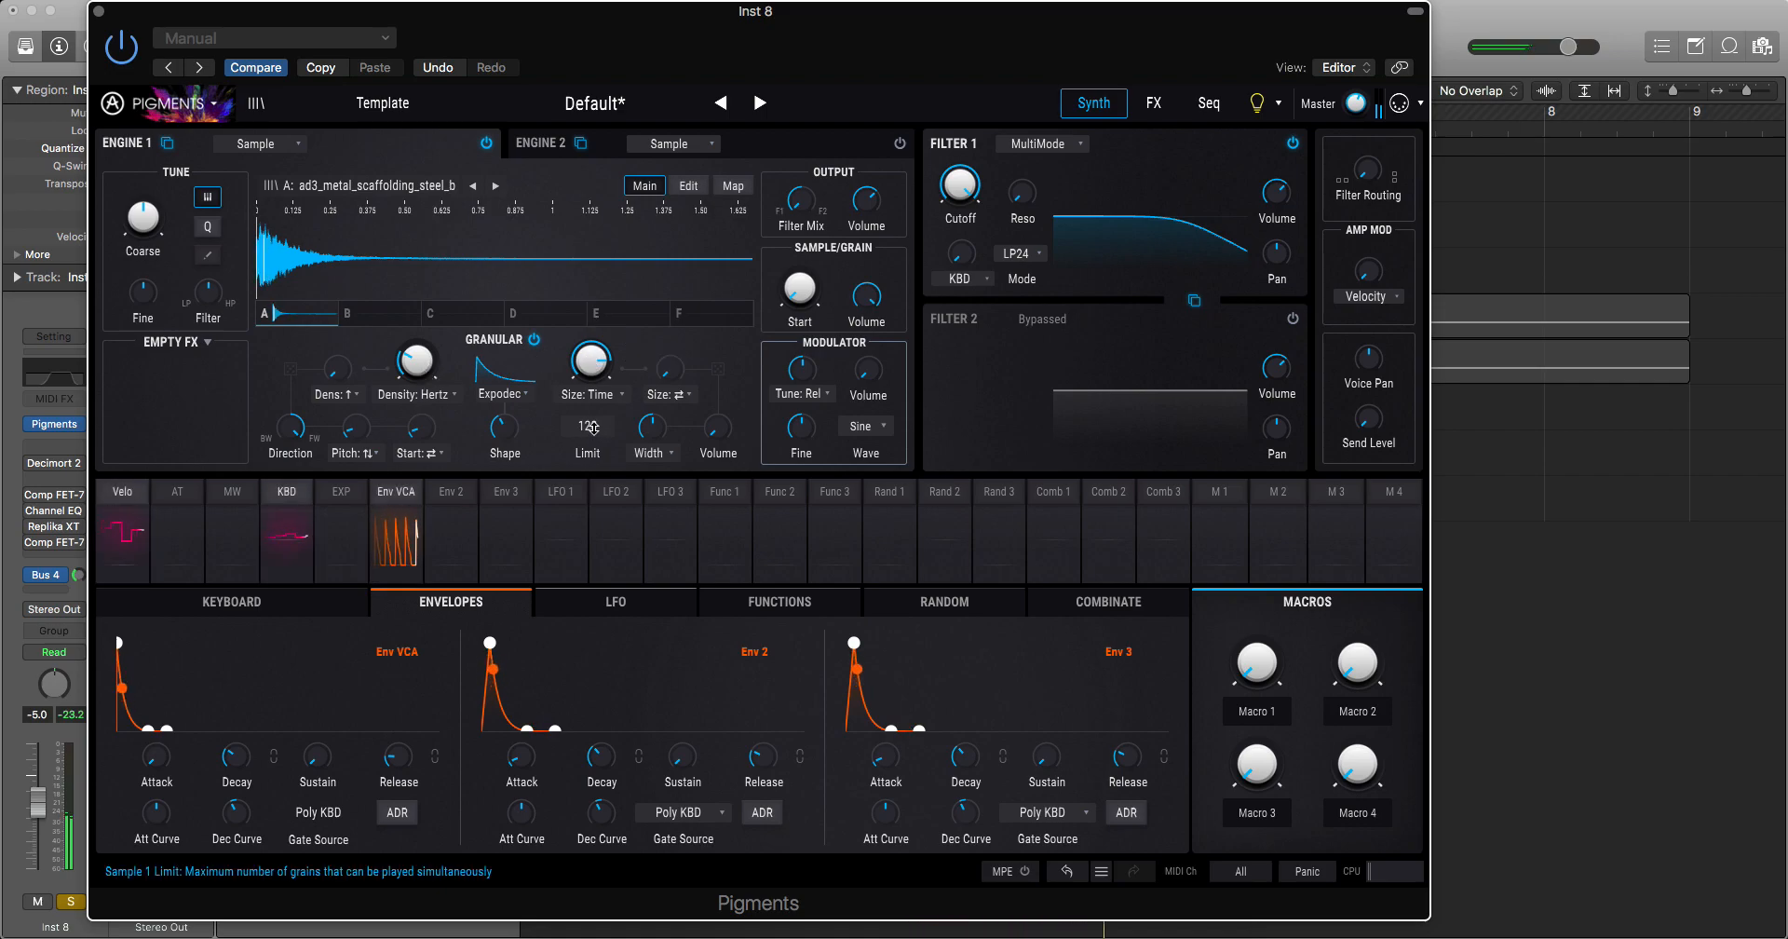
Step: Display the keyboard, shift Engine 1's grain Direction toward backward, and add a small amount of random density
{"action": "left_click", "coordinate": [258, 604]}
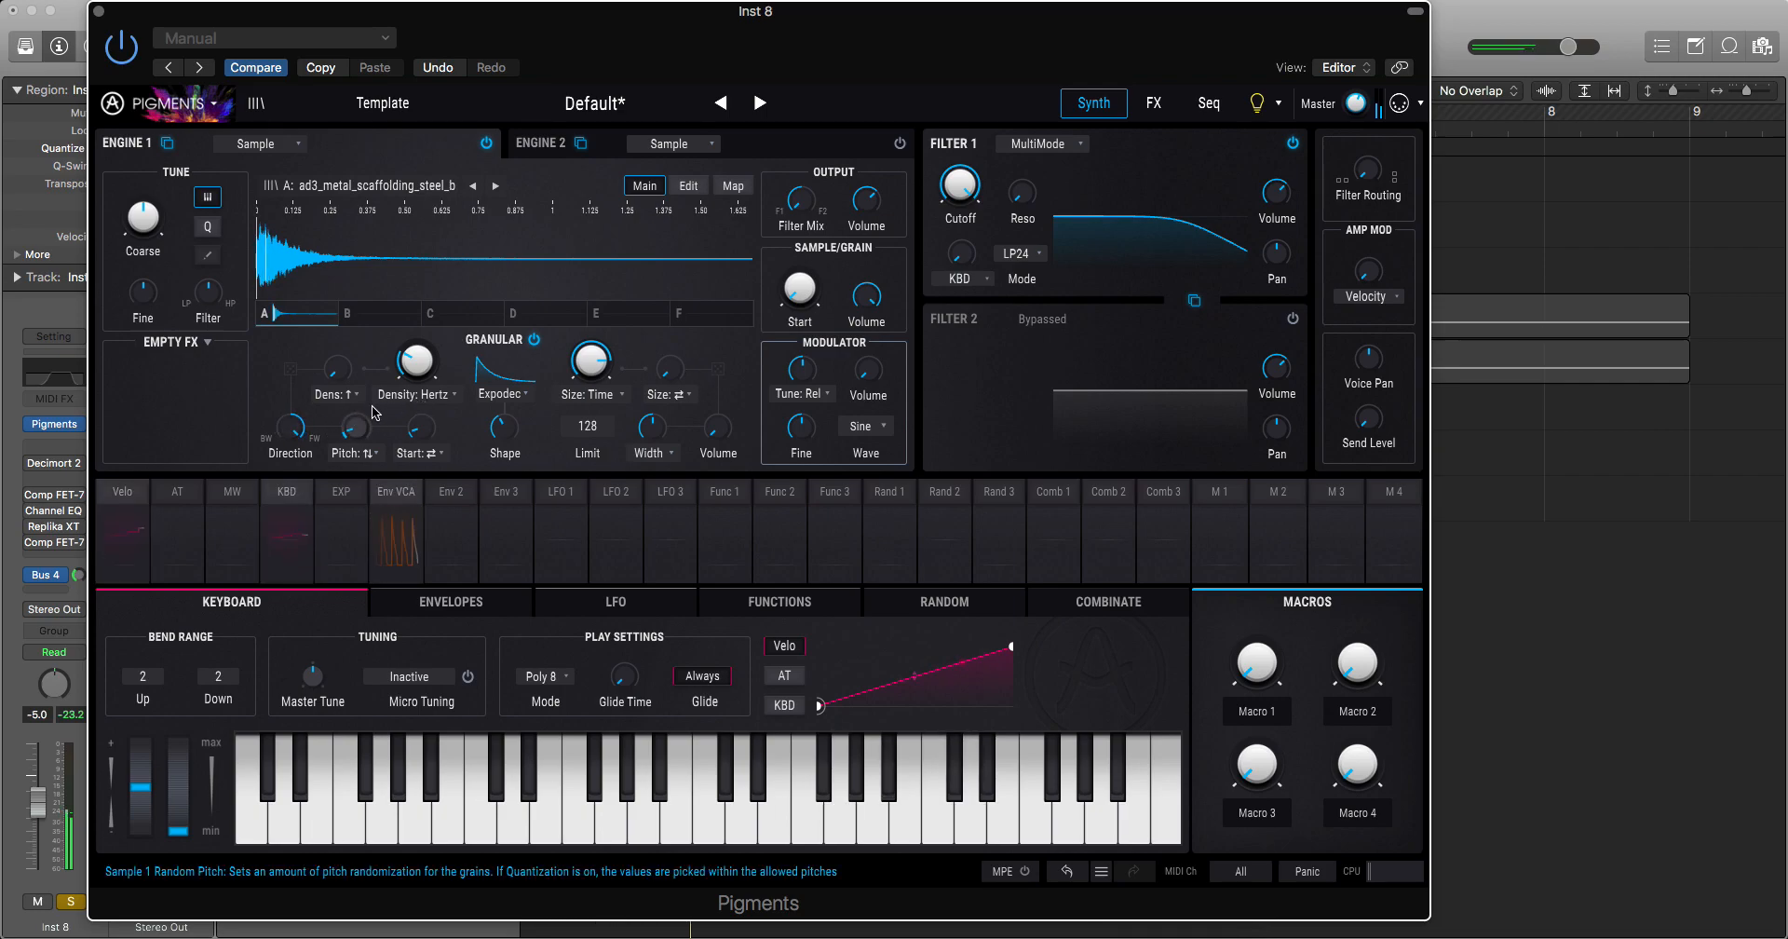
{"action": "mouse_move", "coordinate": [289, 435]}
{"action": "left_click_drag", "start_coordinate": [290, 441], "coordinate": [288, 476]}
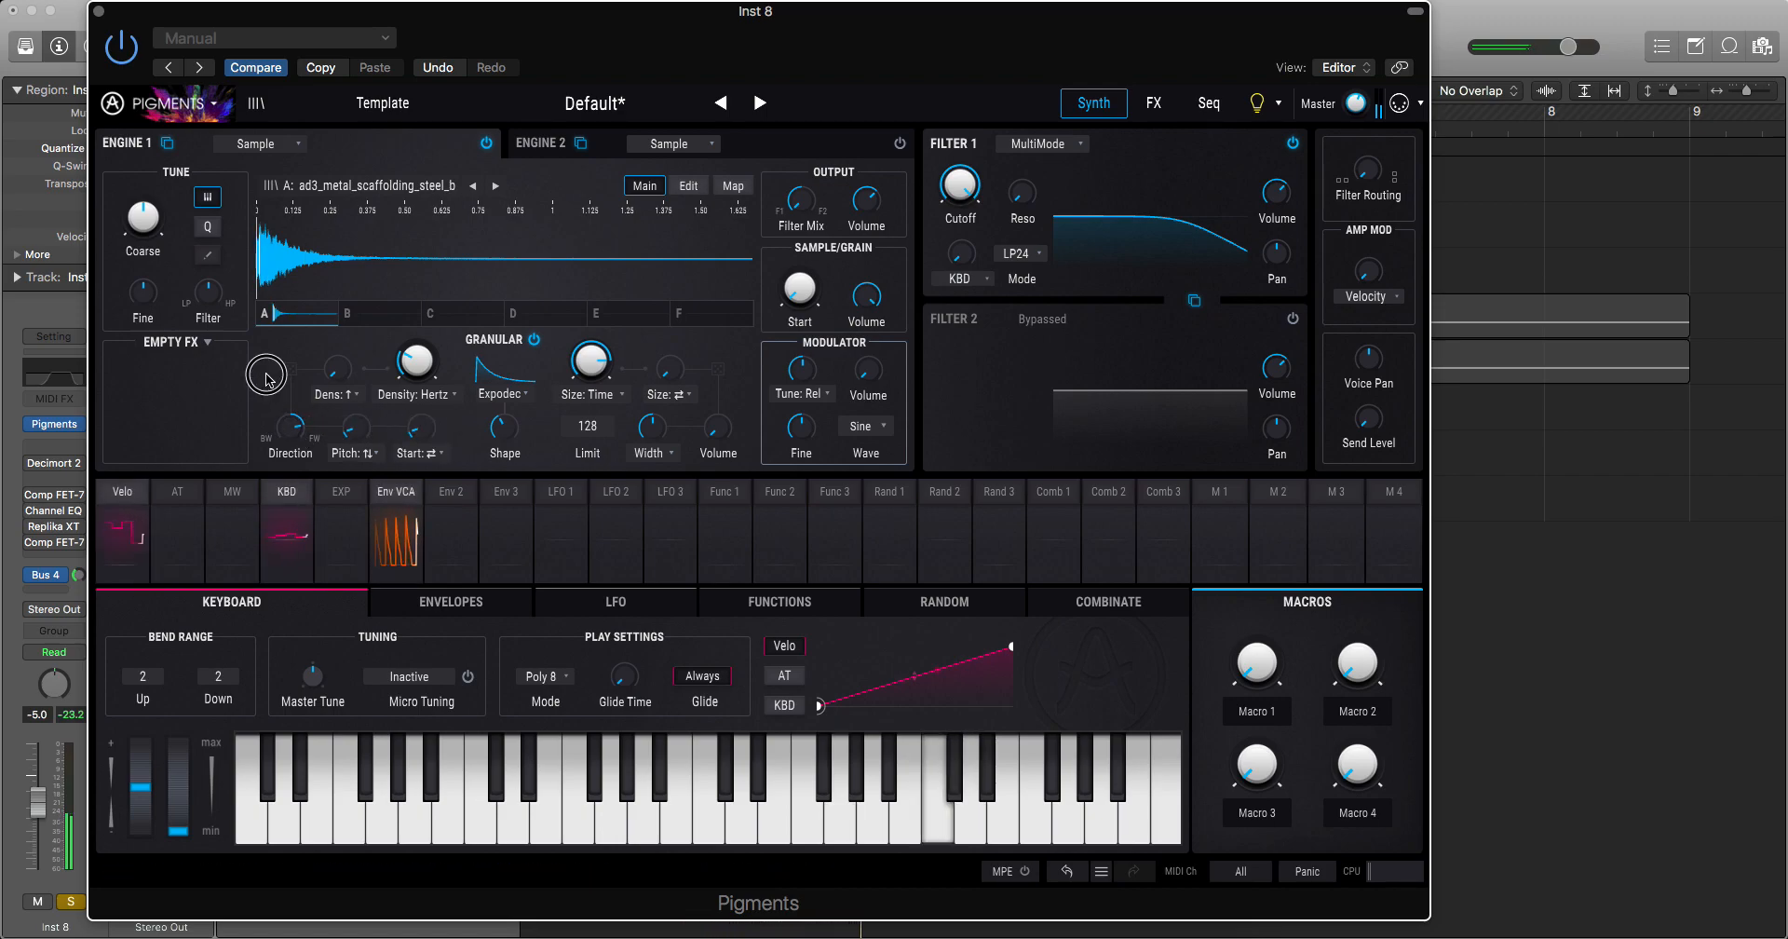
{"action": "mouse_move", "coordinate": [341, 363]}
{"action": "left_click_drag", "start_coordinate": [341, 363], "coordinate": [342, 361]}
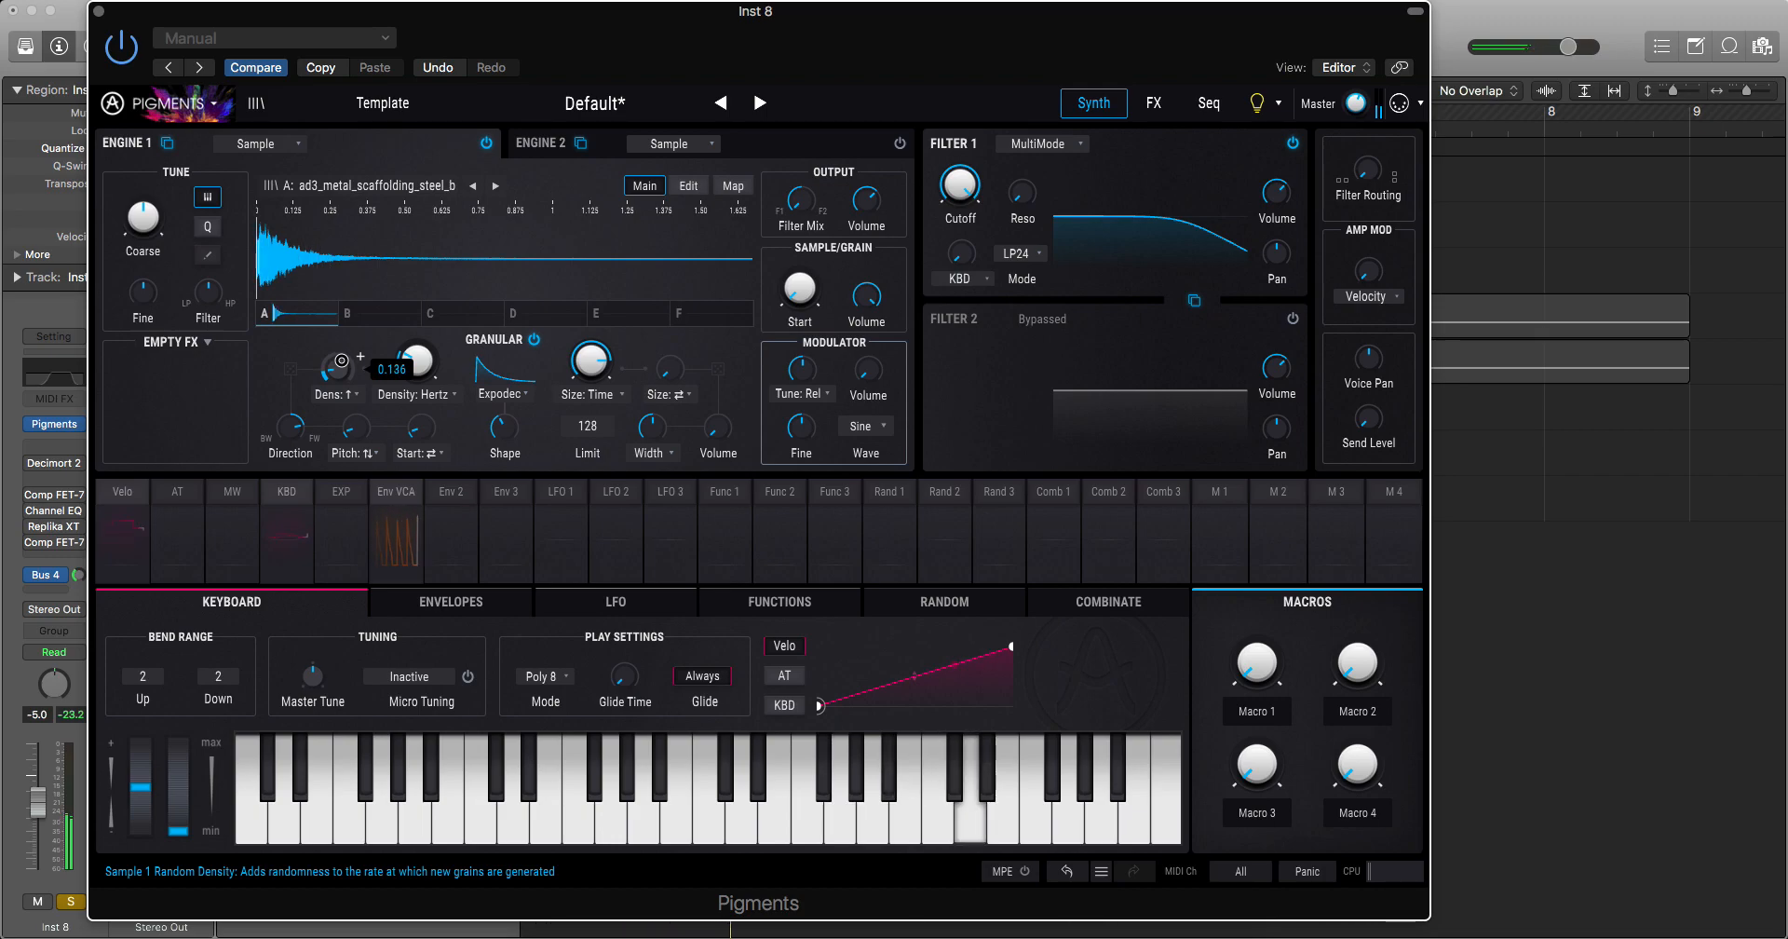
{"action": "left_click_drag", "start_coordinate": [342, 359], "coordinate": [345, 377]}
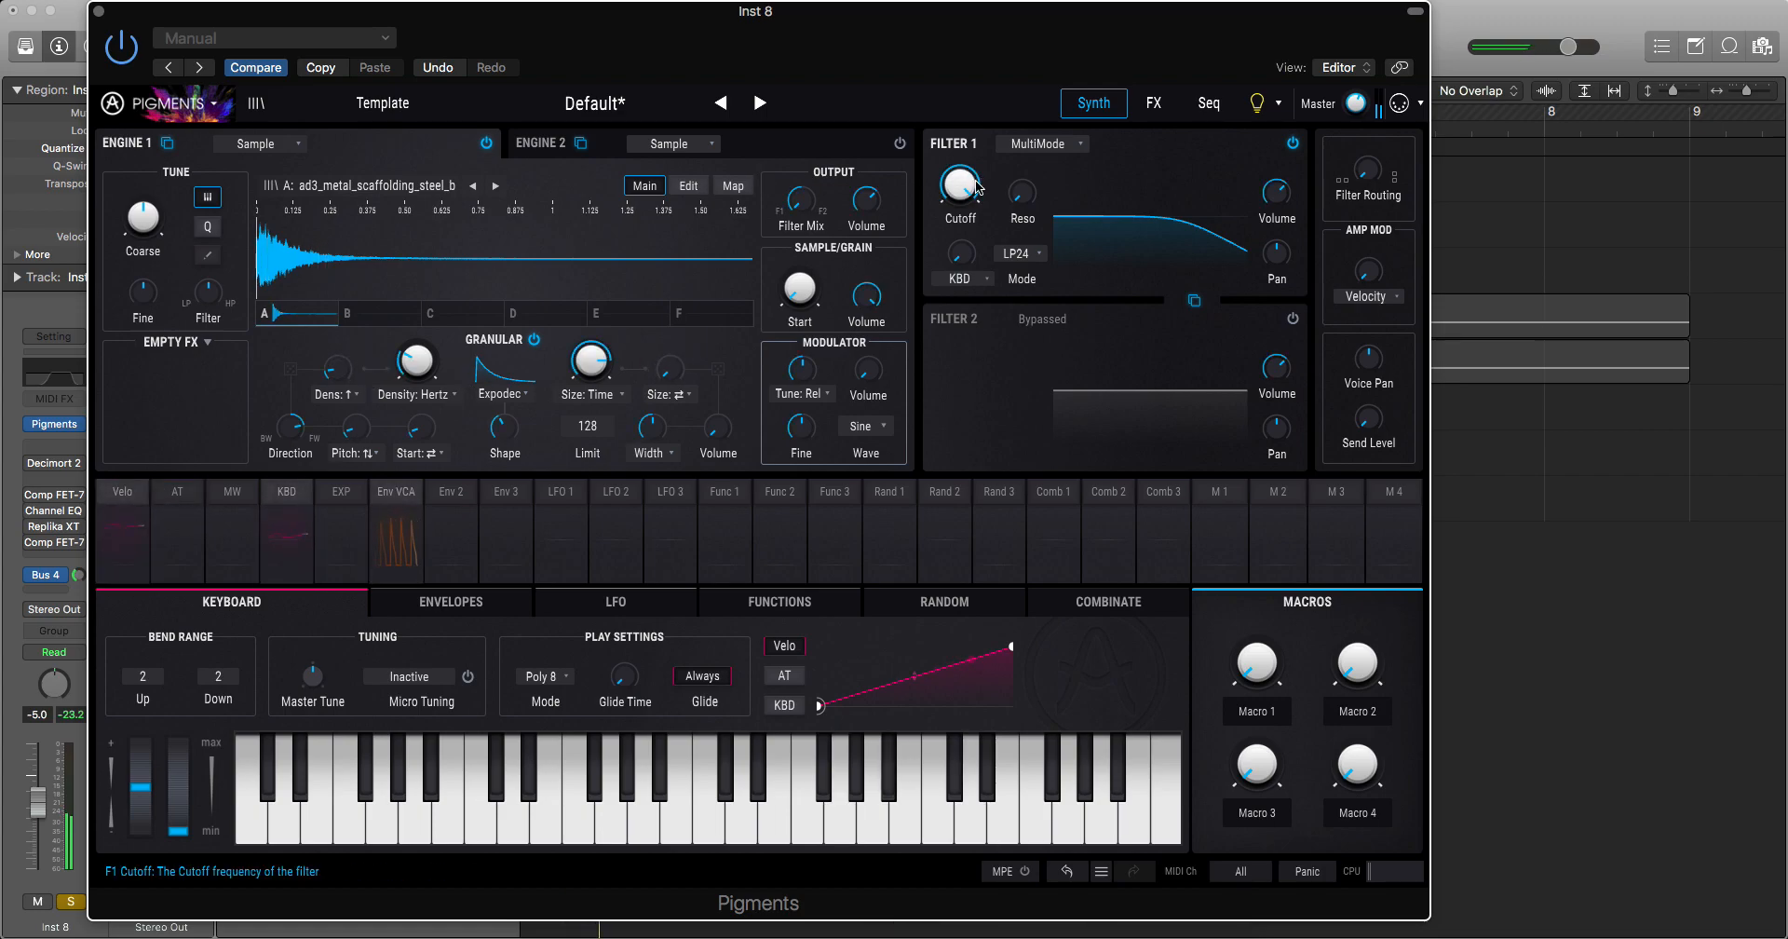
Step: Set Filter 1's cutoff to 3072 Hz and resonance to about 0.23, and modulate the cutoff with velocity by 0.10
{"action": "left_click_drag", "start_coordinate": [968, 187], "coordinate": [1017, 142]}
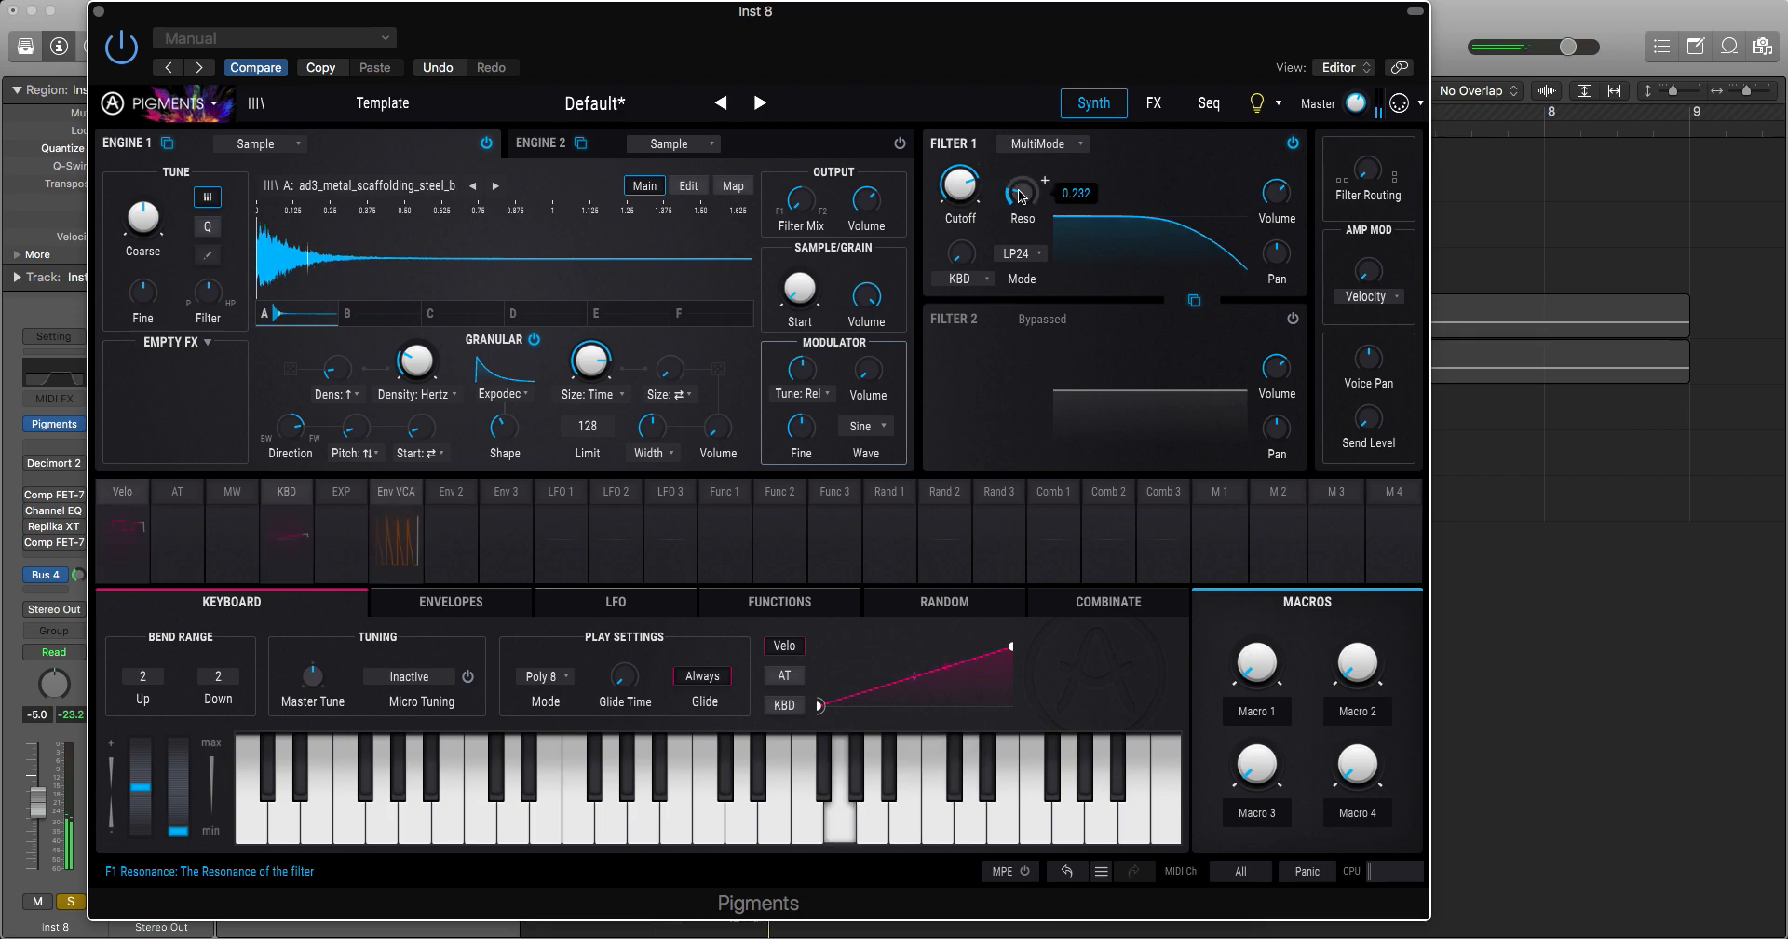
{"action": "left_click", "coordinate": [122, 521]}
{"action": "left_click_drag", "start_coordinate": [959, 161], "coordinate": [959, 166]}
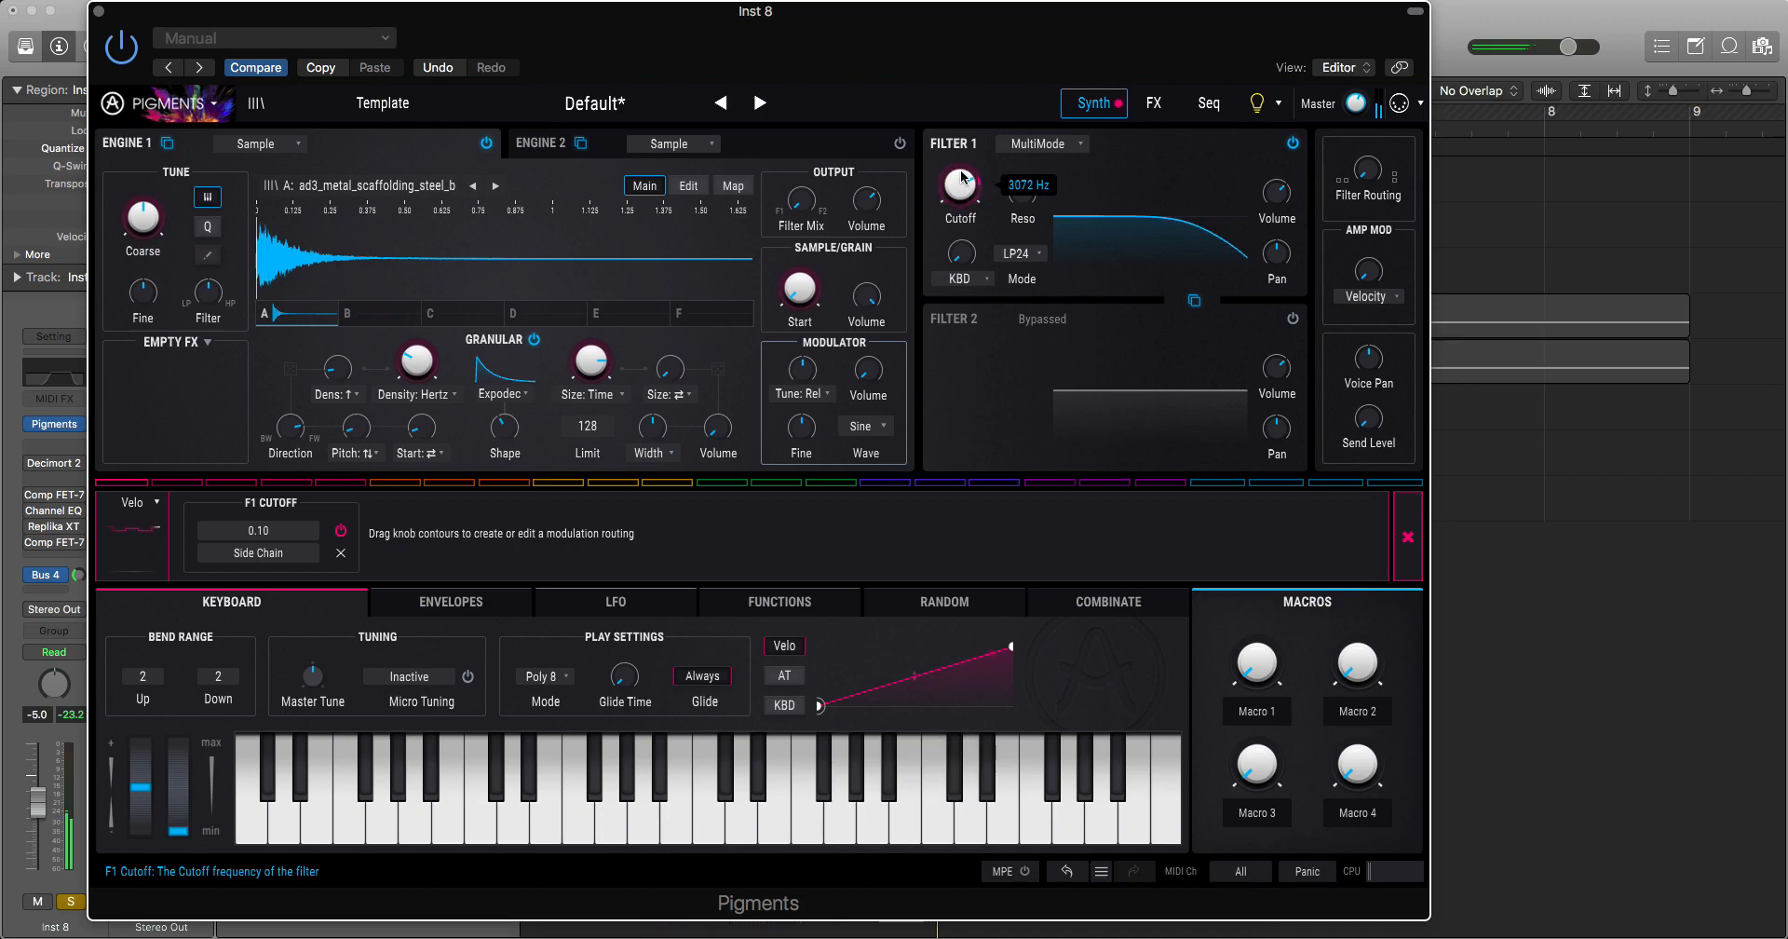
Step: Set the trigger of the Random 2 Sample & Hold generator to Seq Clock
{"action": "left_click", "coordinate": [945, 602]}
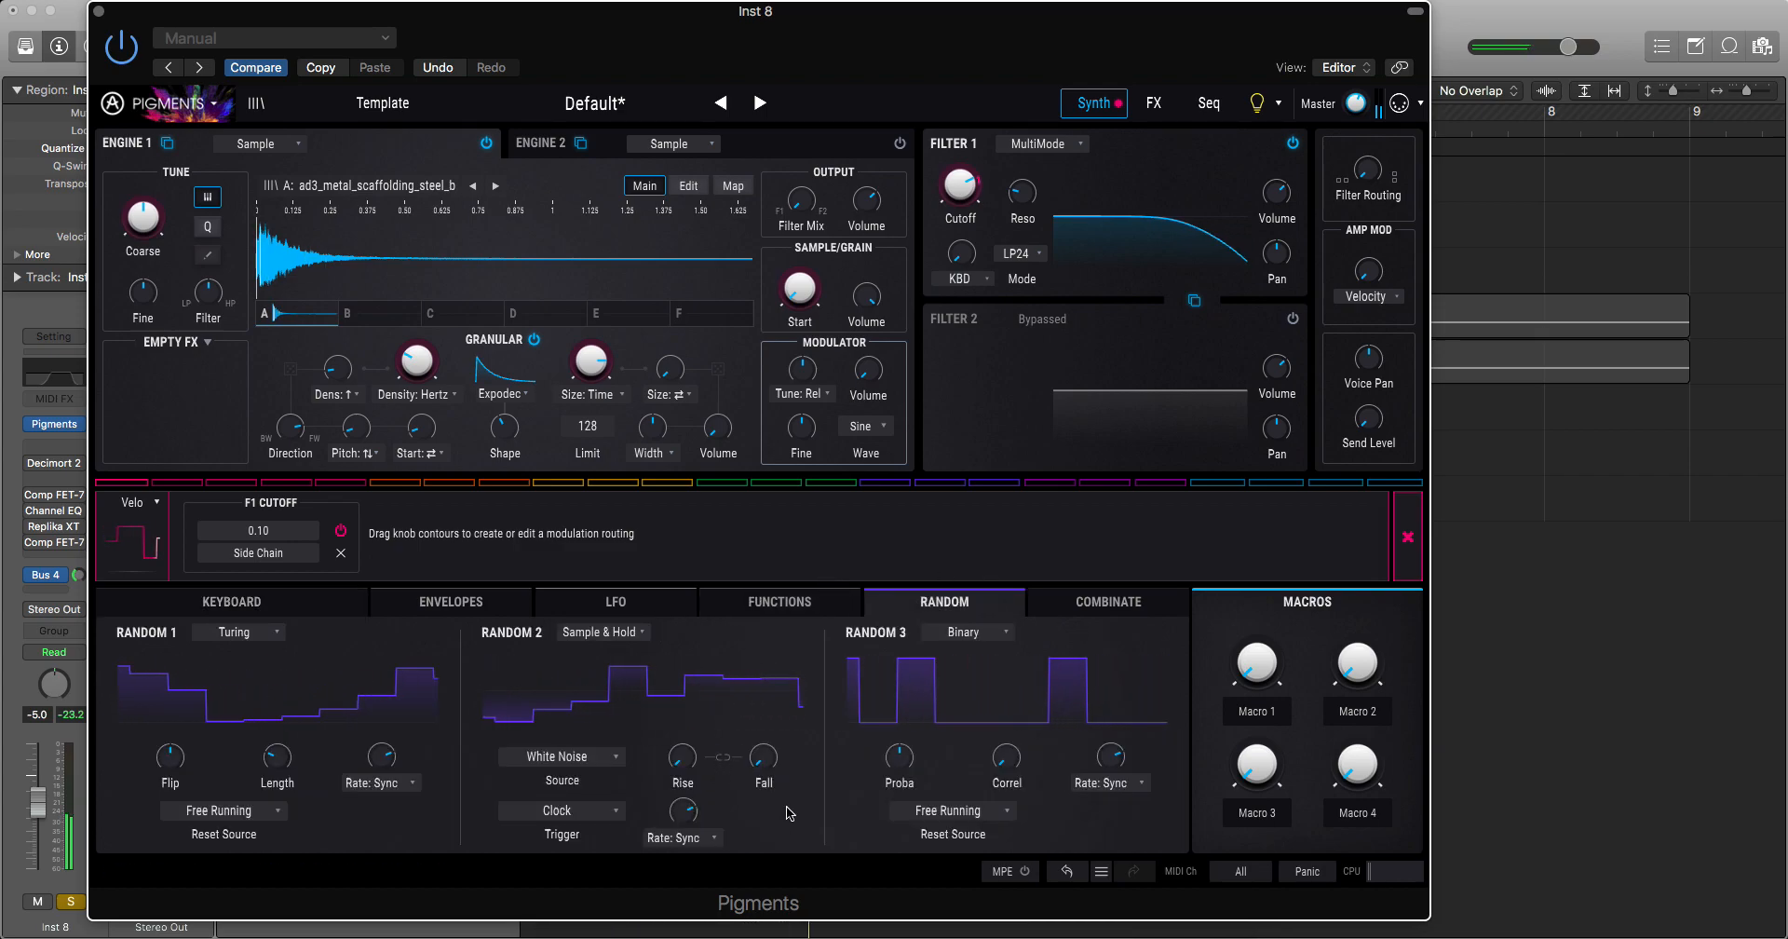
{"action": "left_click", "coordinate": [687, 838]}
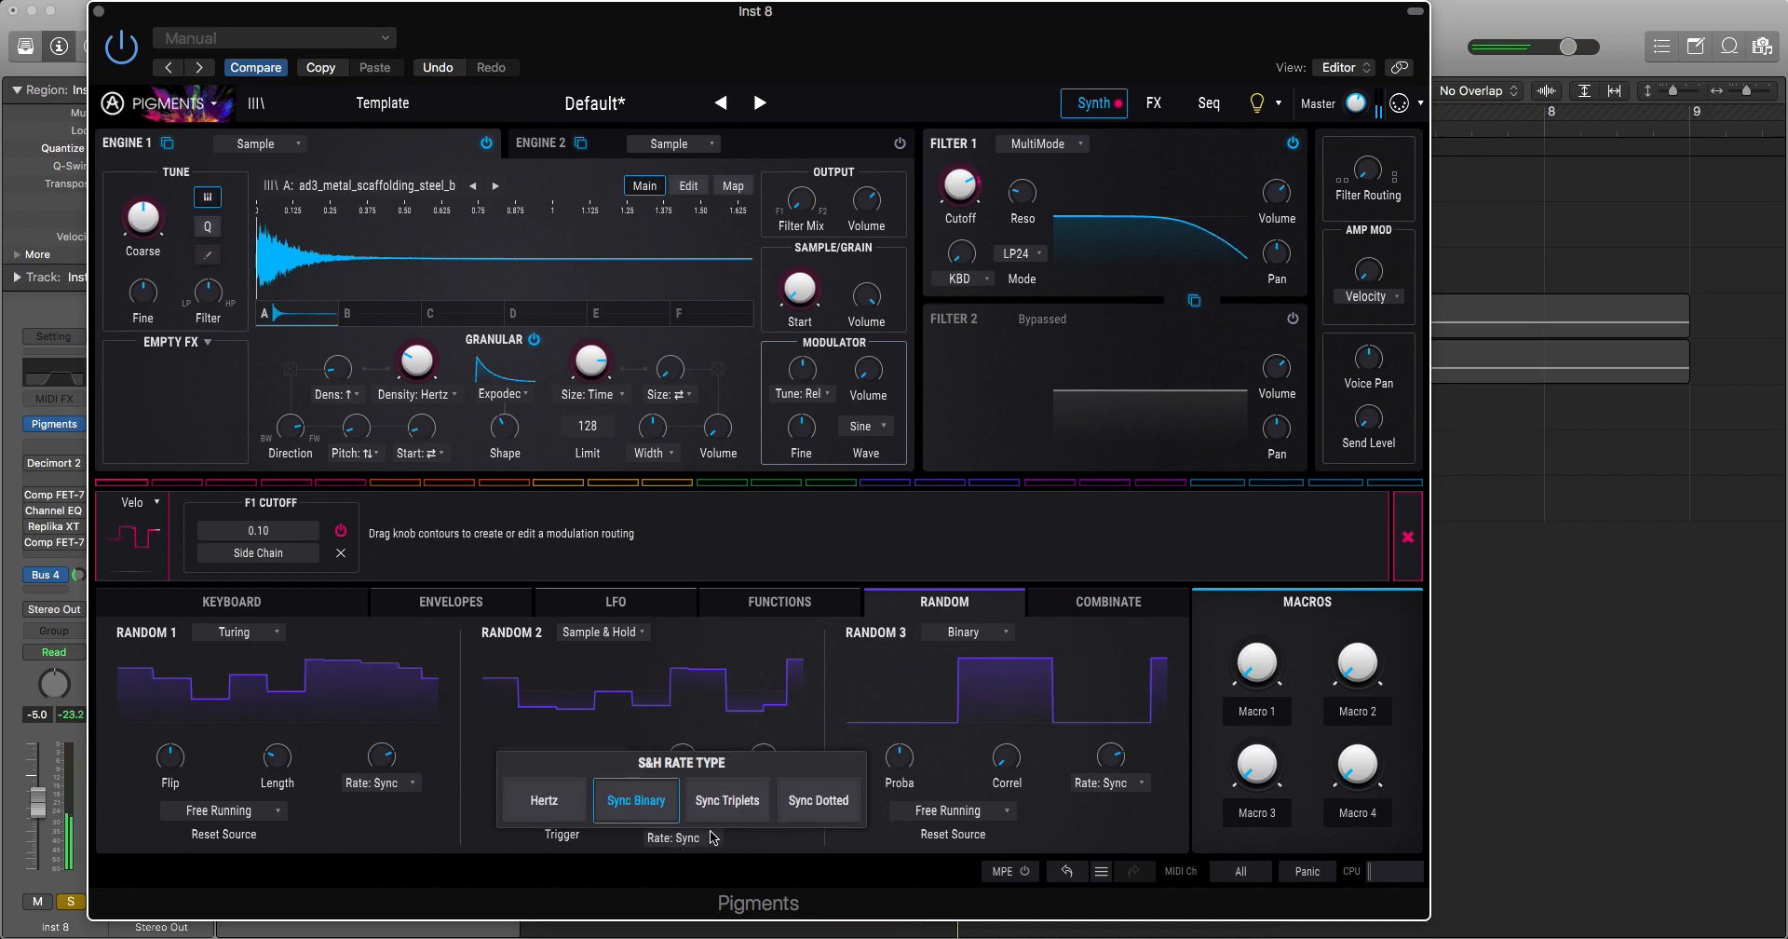
{"action": "left_click", "coordinate": [875, 732]}
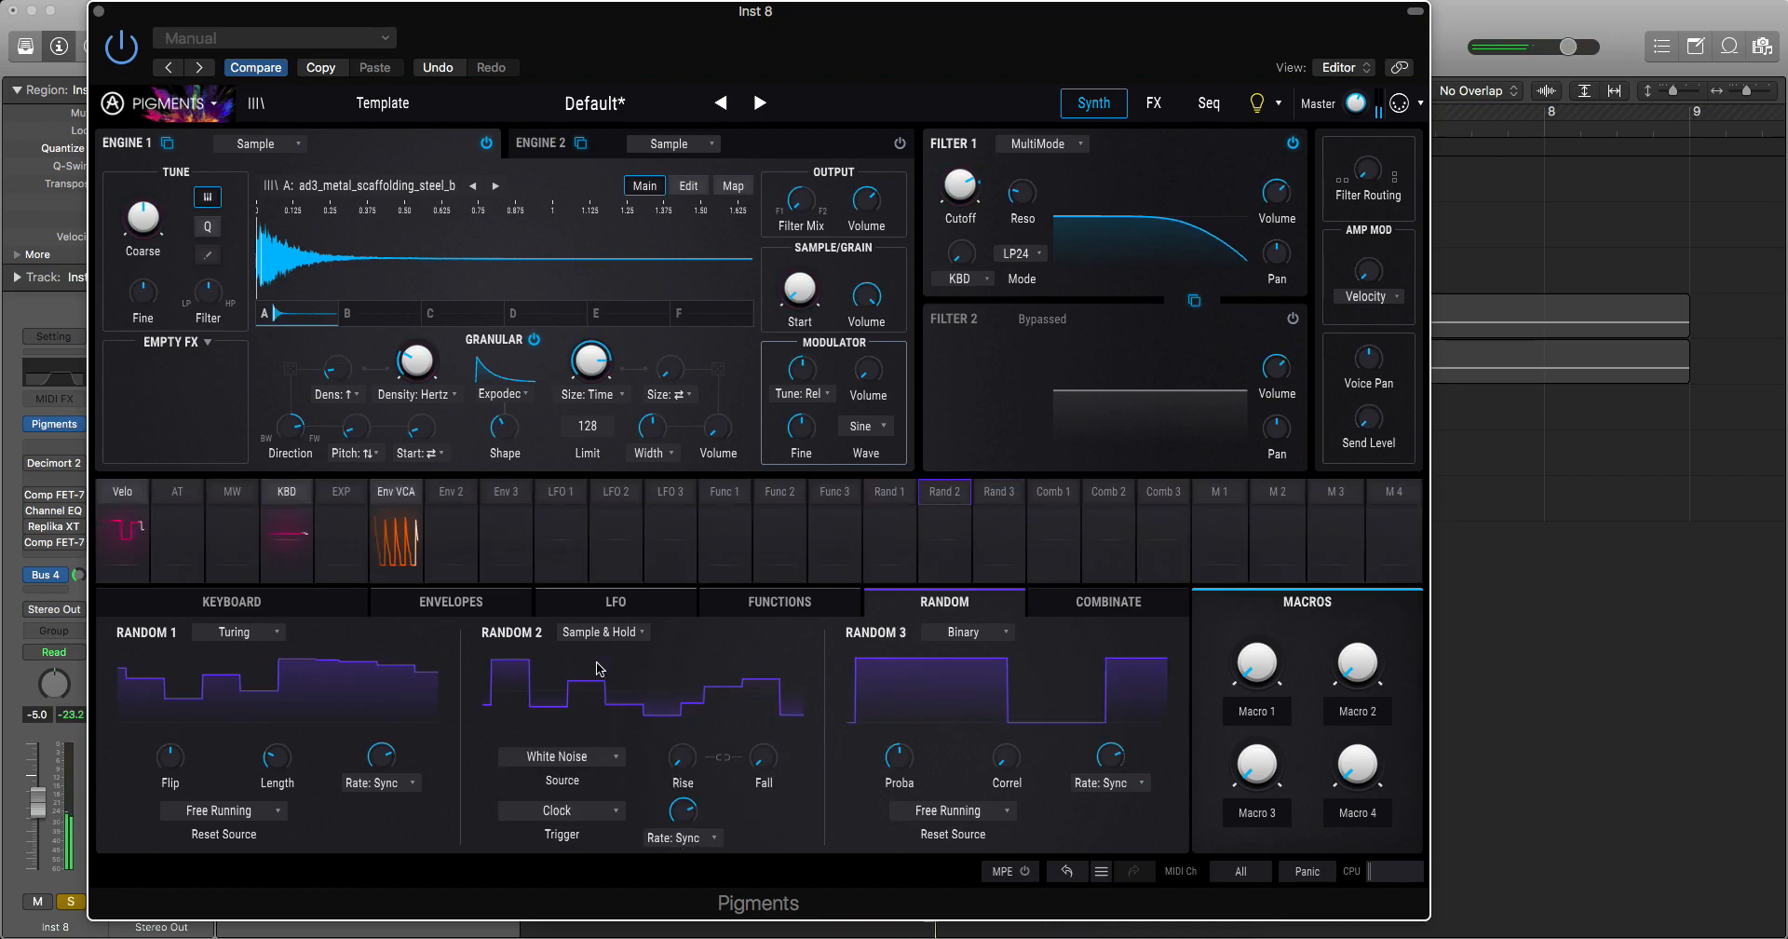
{"action": "left_click", "coordinate": [588, 813]}
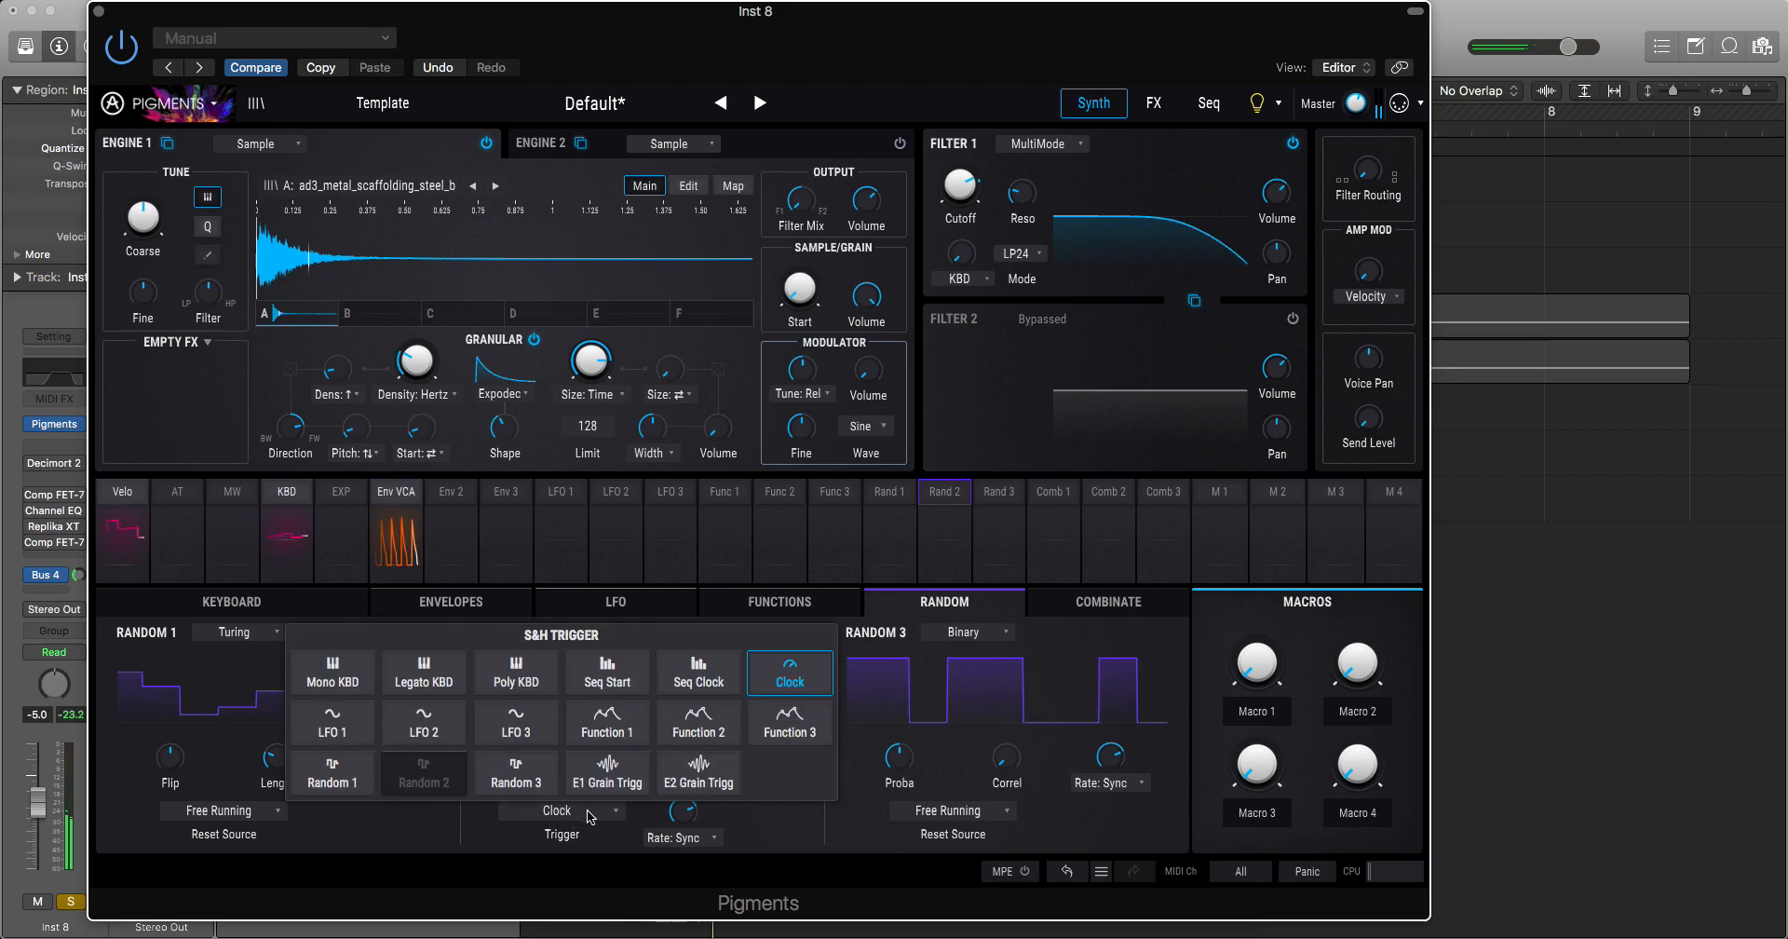
{"action": "left_click", "coordinate": [699, 672]}
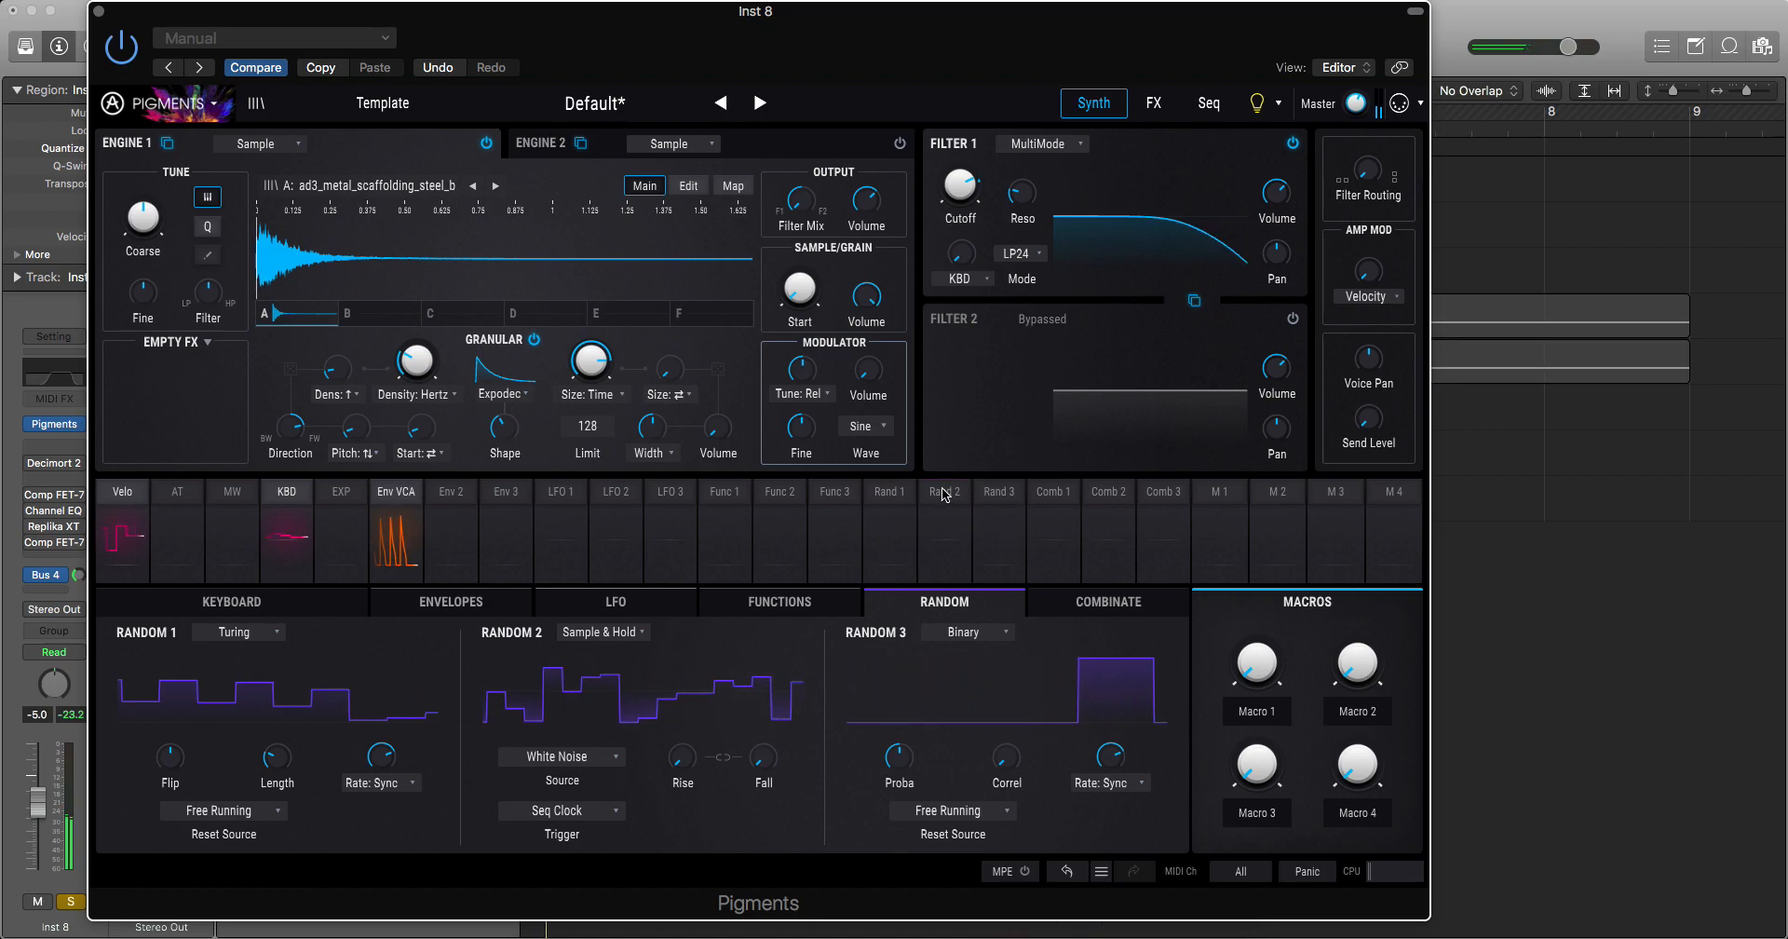
Step: Route Random 2 to the Filter 1 cutoff at 0.16 and to the Voice Pan at 0.50
{"action": "mouse_move", "coordinate": [972, 173]}
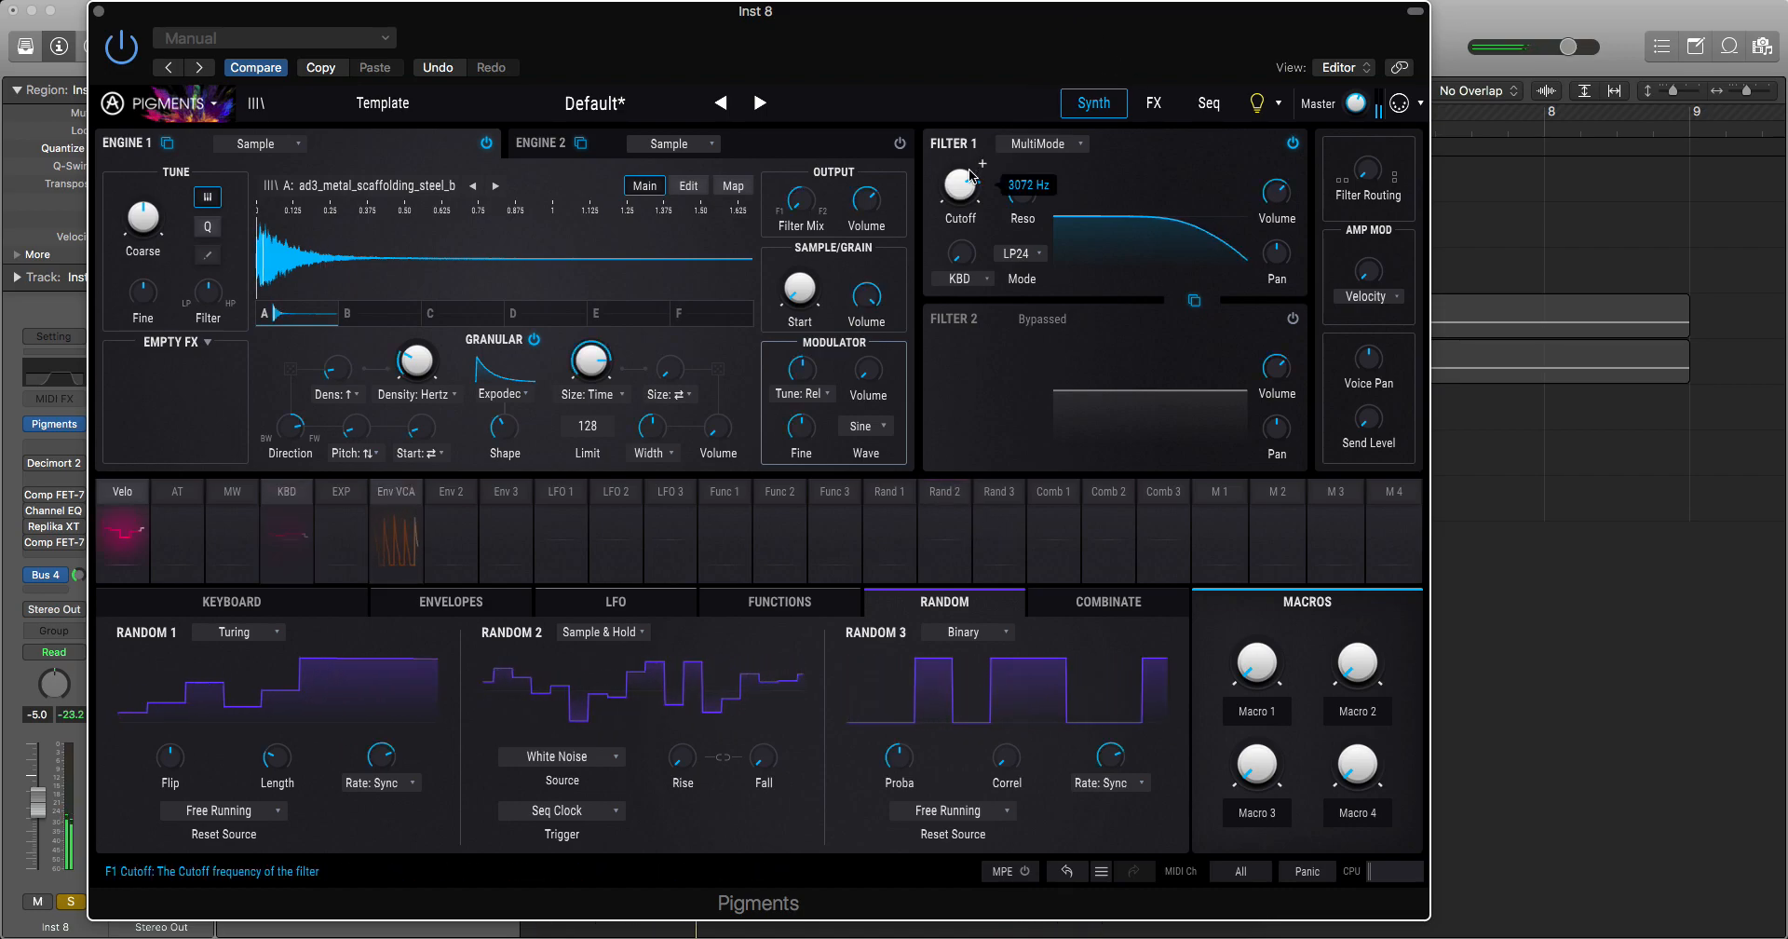
{"action": "left_click", "coordinate": [943, 498]}
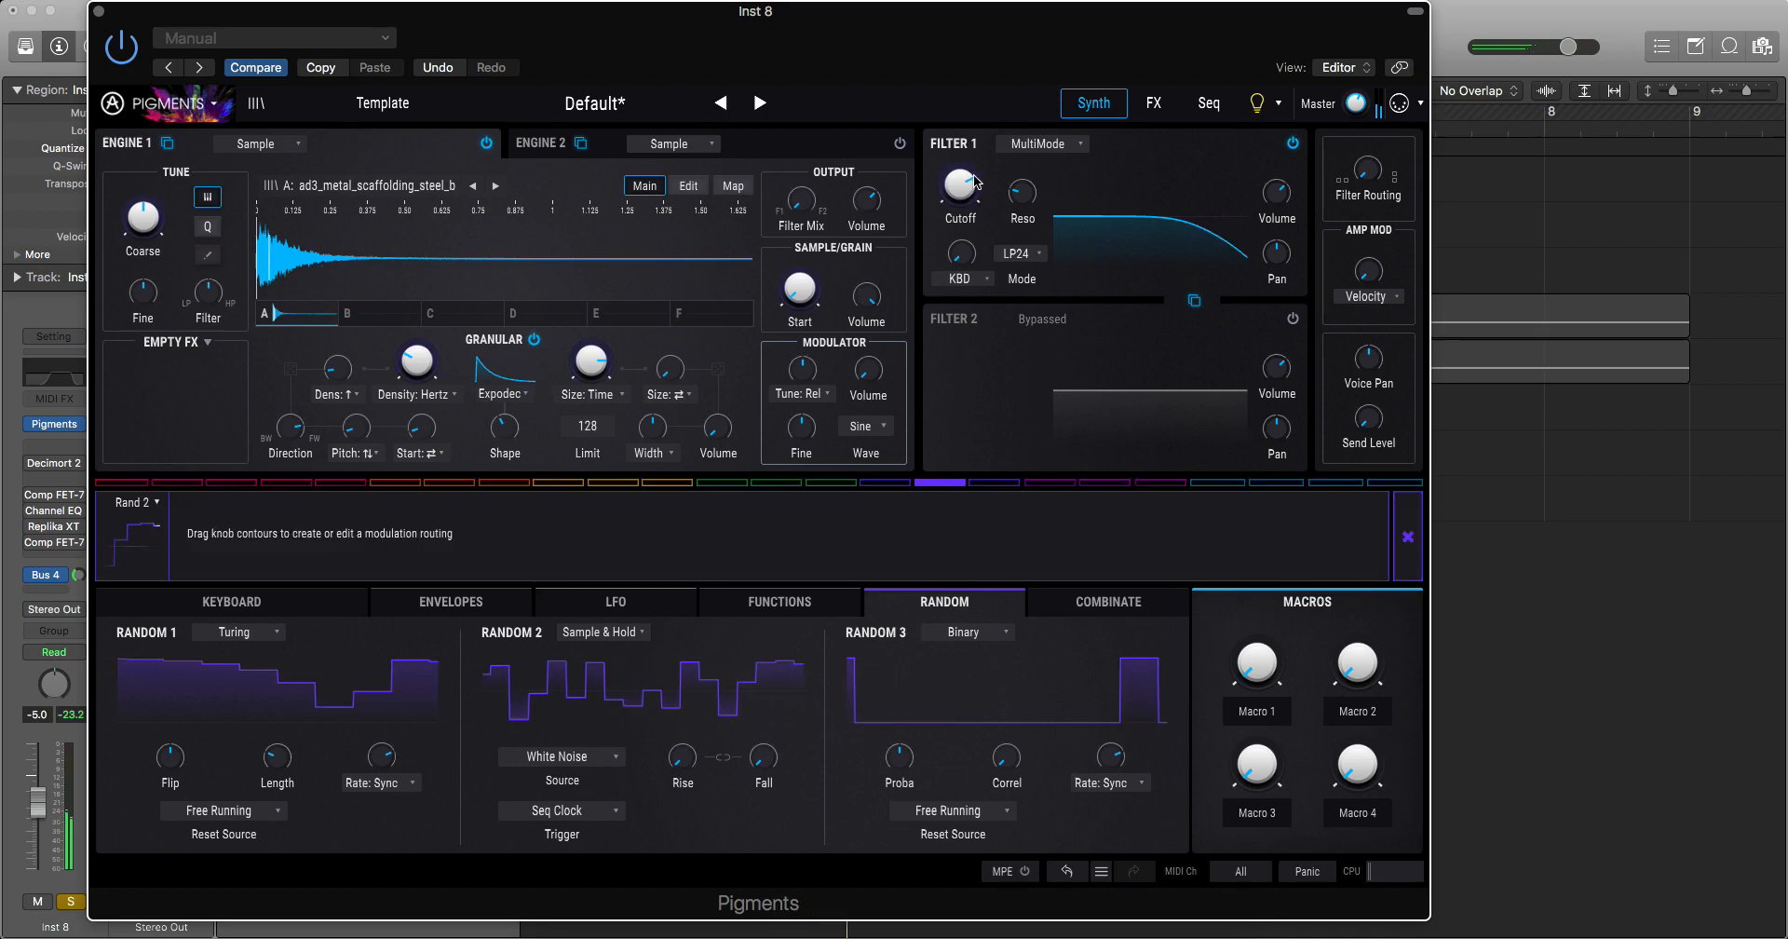
{"action": "left_click_drag", "start_coordinate": [974, 170], "coordinate": [973, 127]}
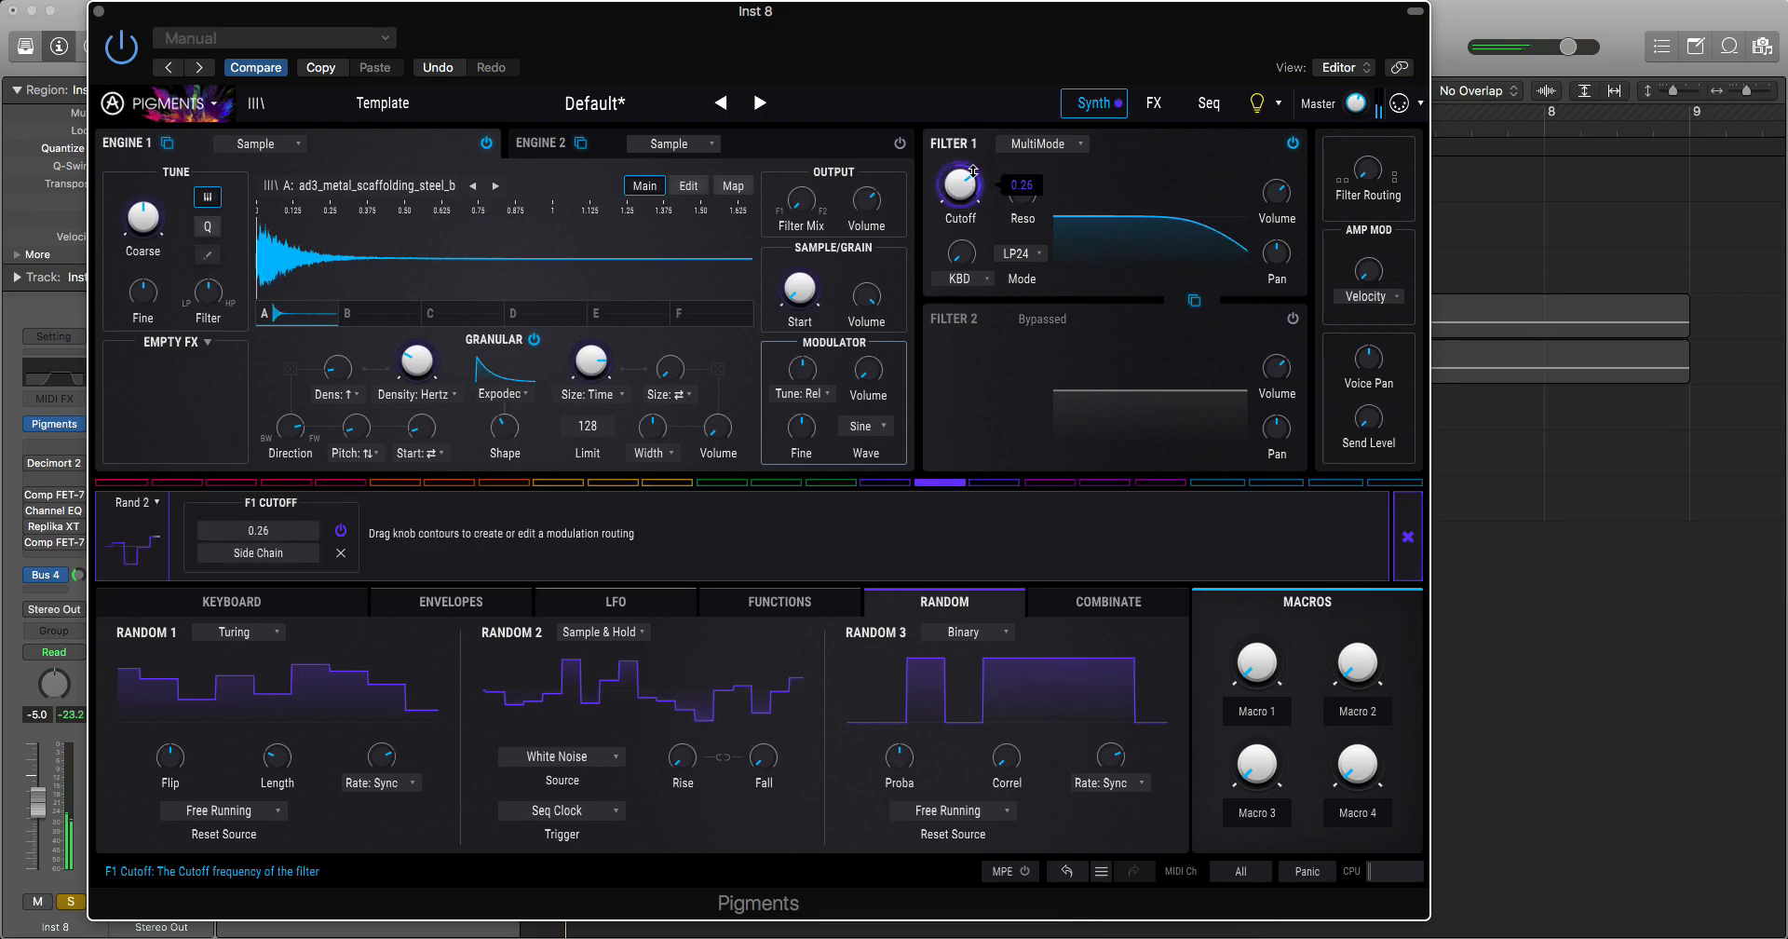
{"action": "left_click_drag", "start_coordinate": [974, 170], "coordinate": [974, 179]}
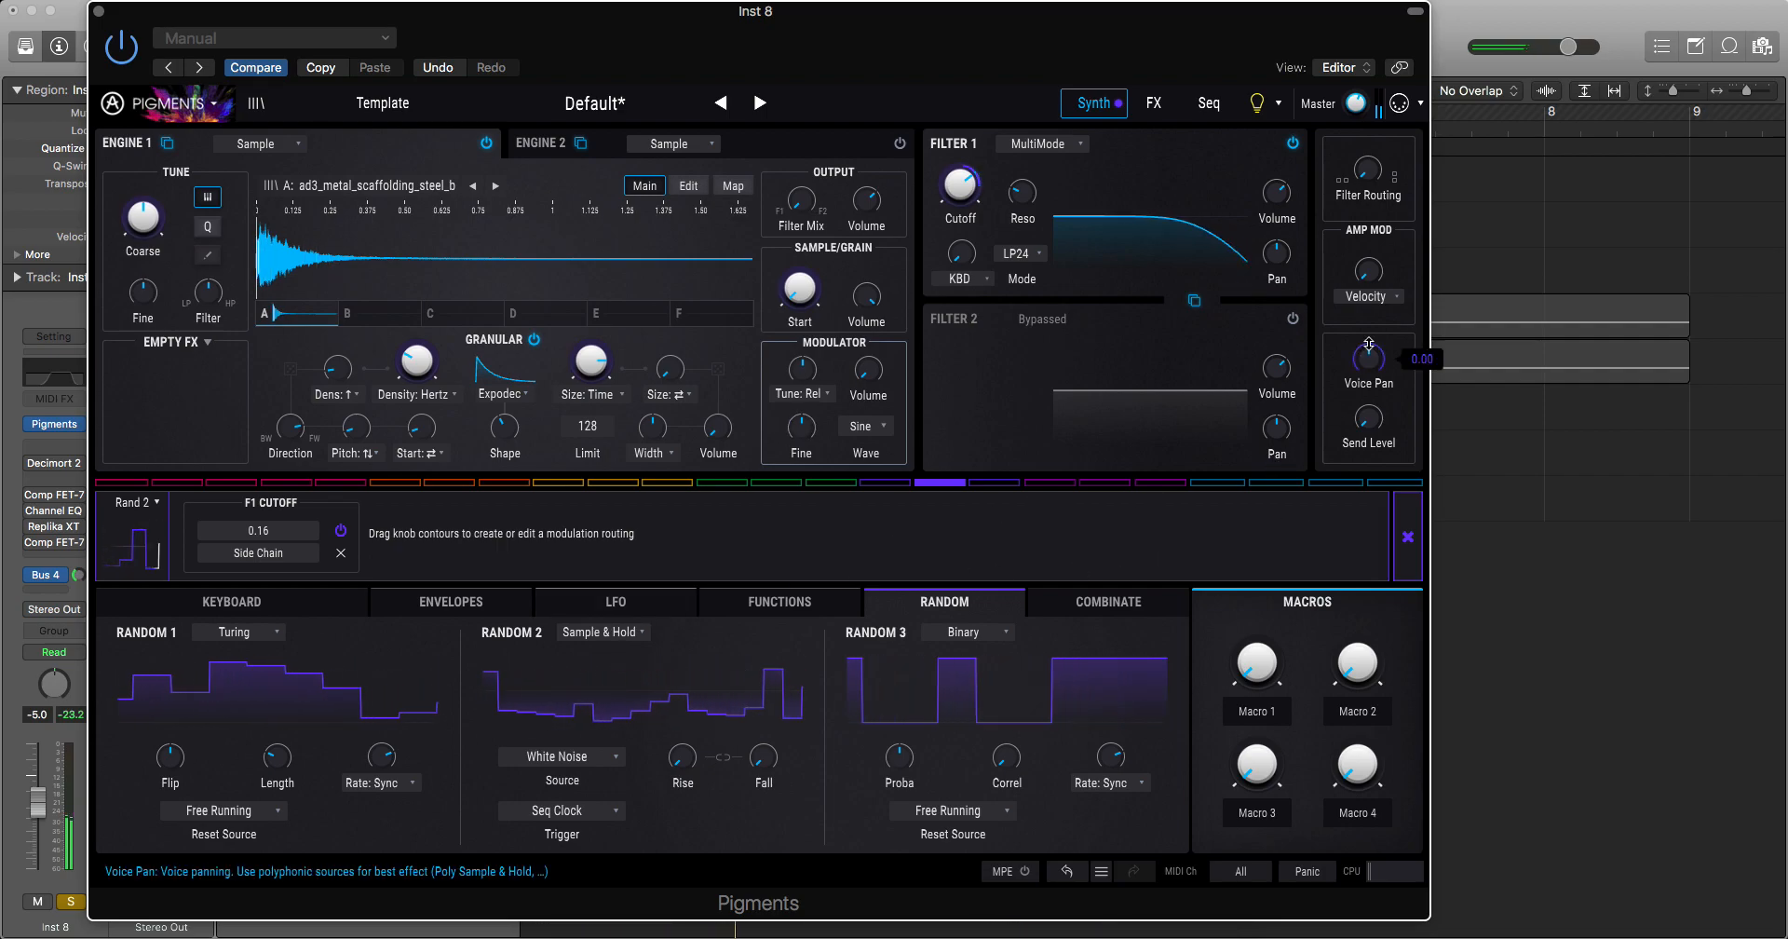
{"action": "left_click_drag", "start_coordinate": [1368, 343], "coordinate": [1365, 270]}
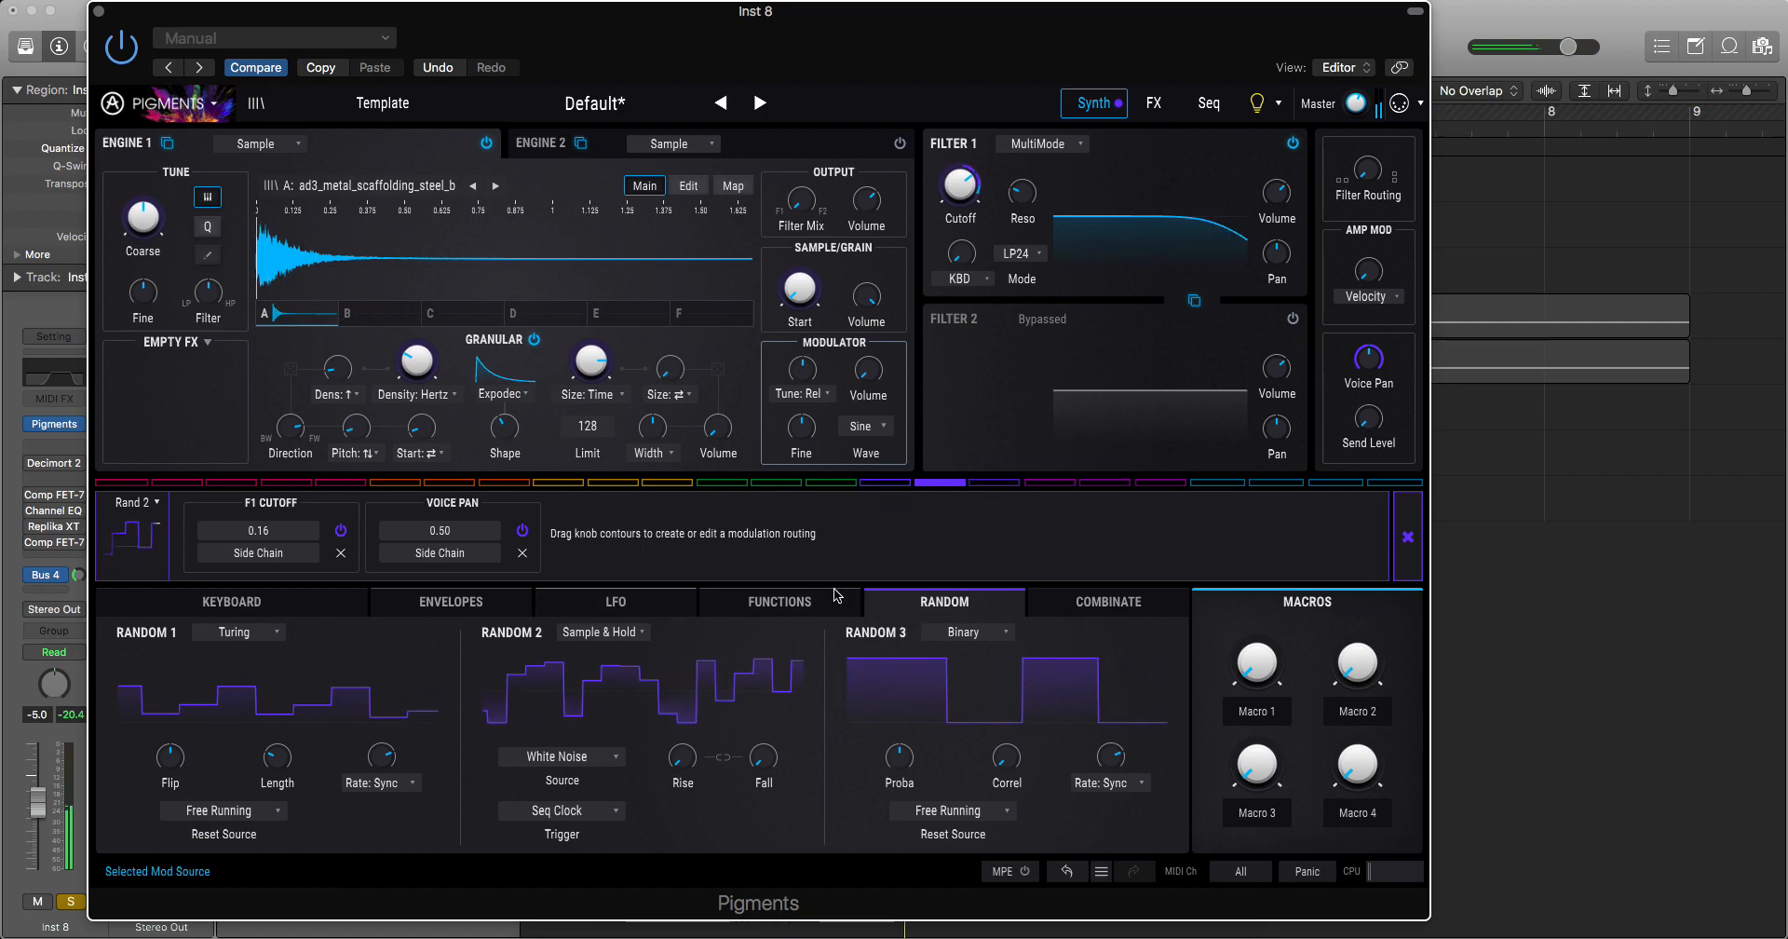
{"action": "left_click", "coordinate": [885, 483]}
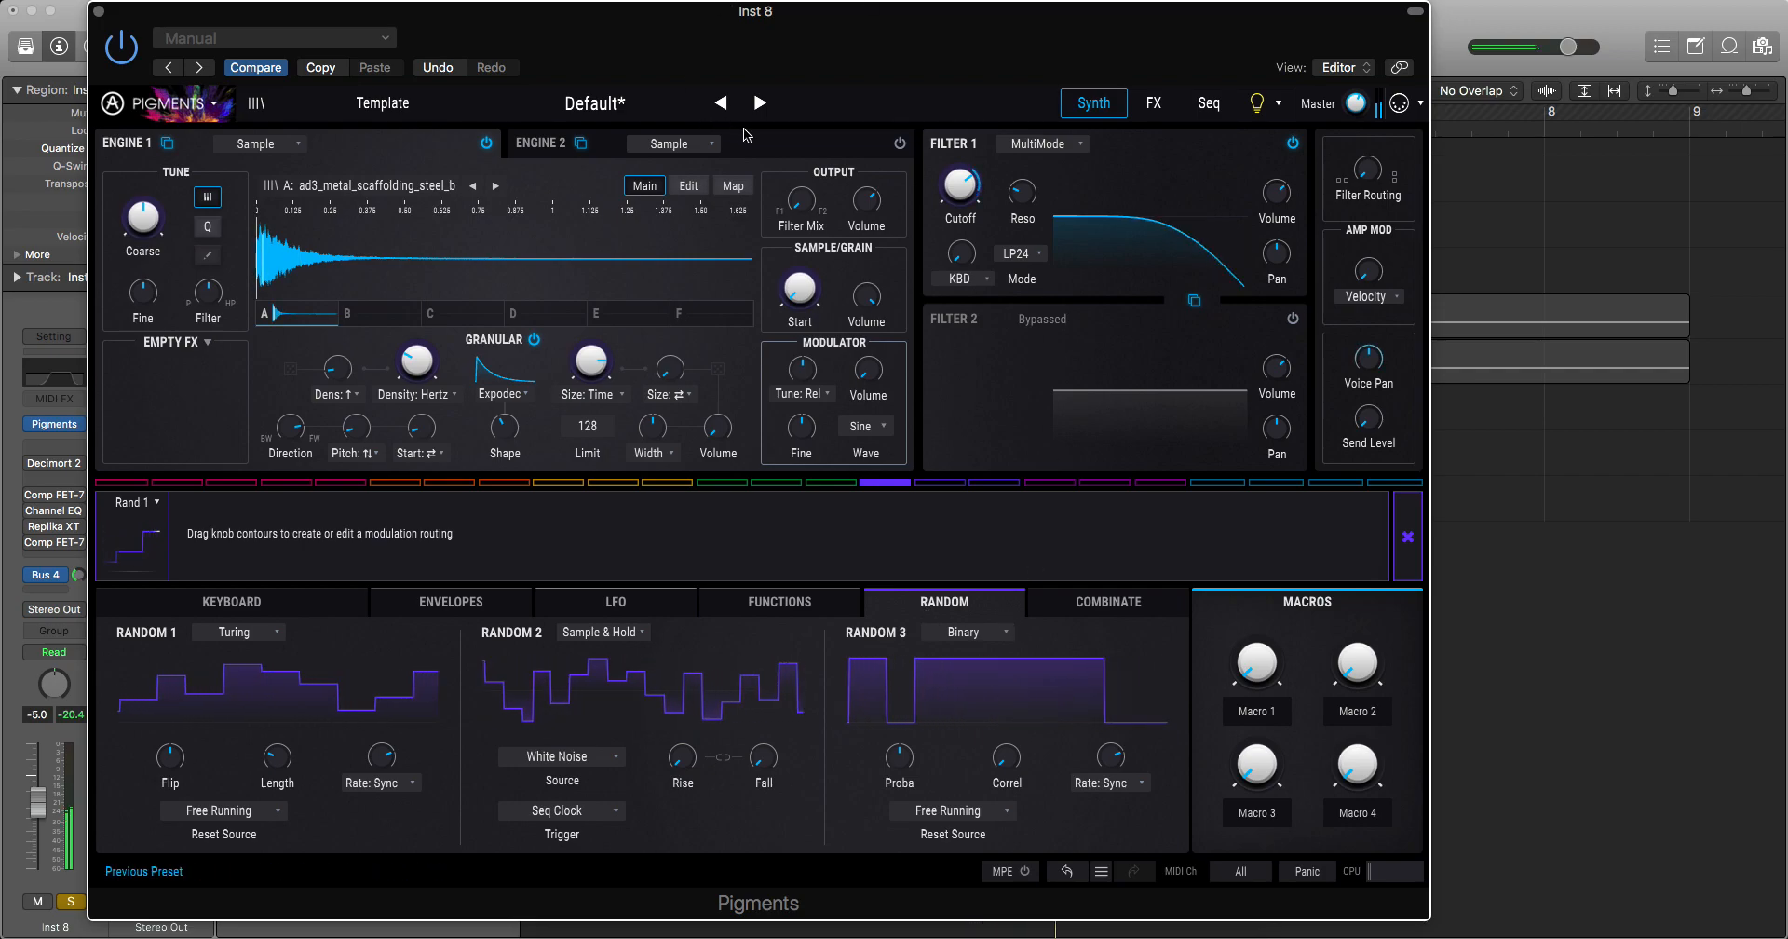
{"action": "left_click", "coordinate": [783, 142]}
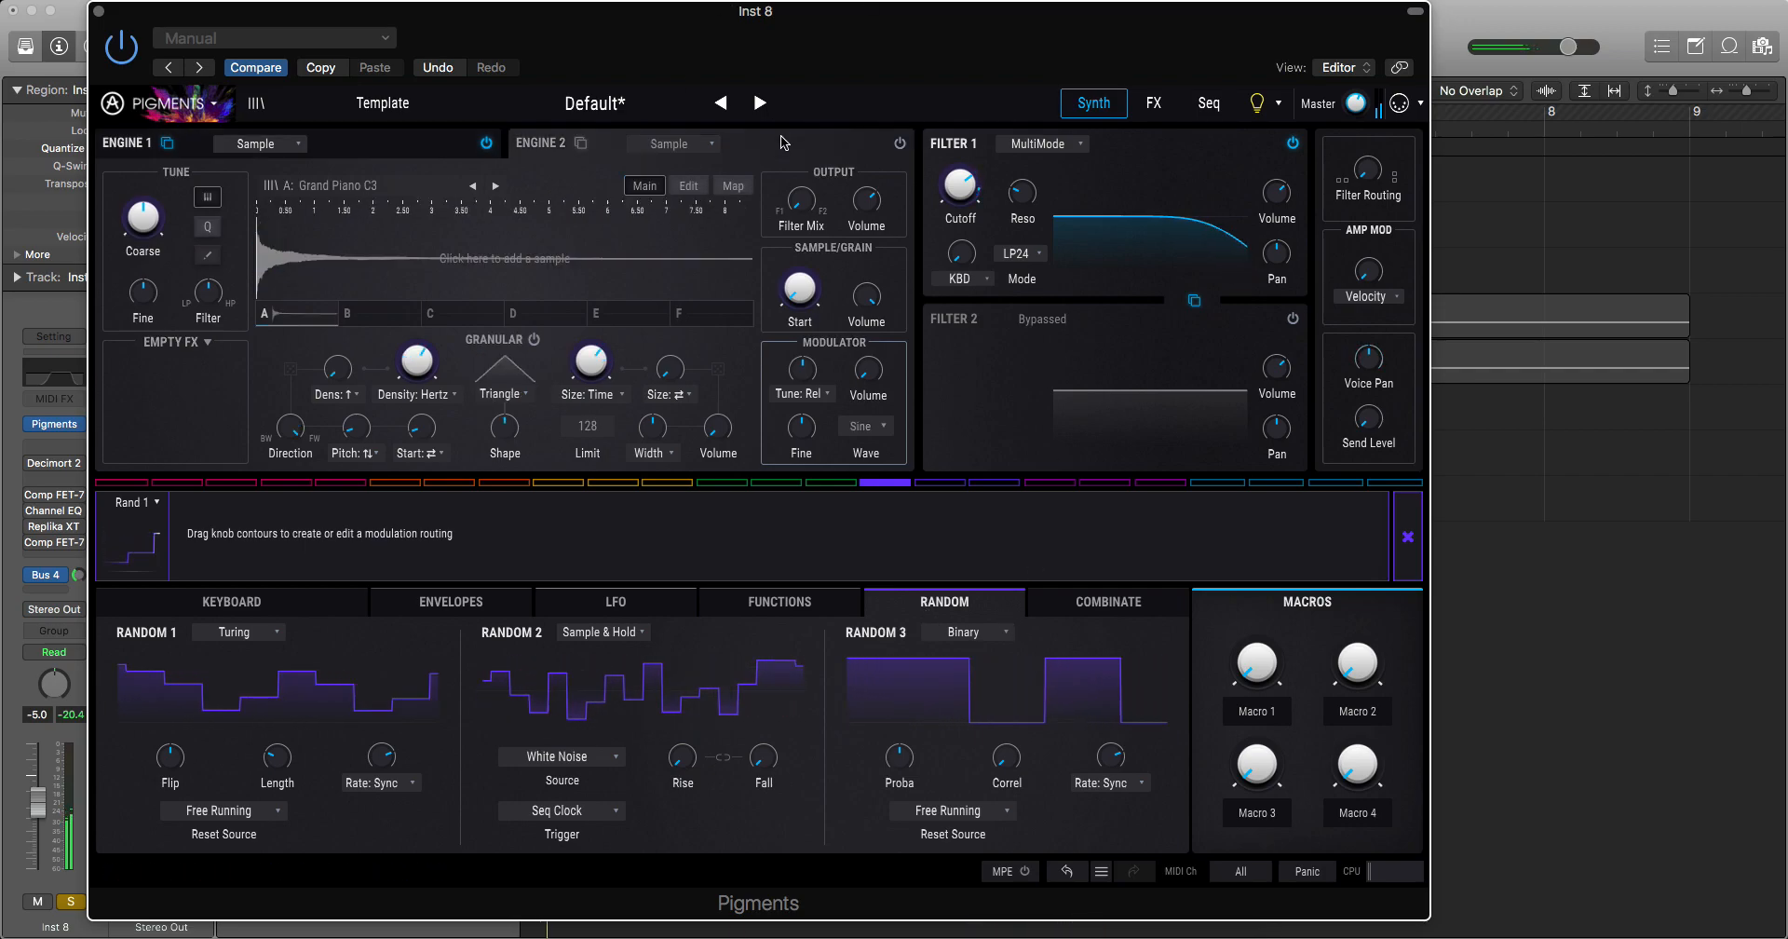
{"action": "left_click", "coordinate": [335, 144]}
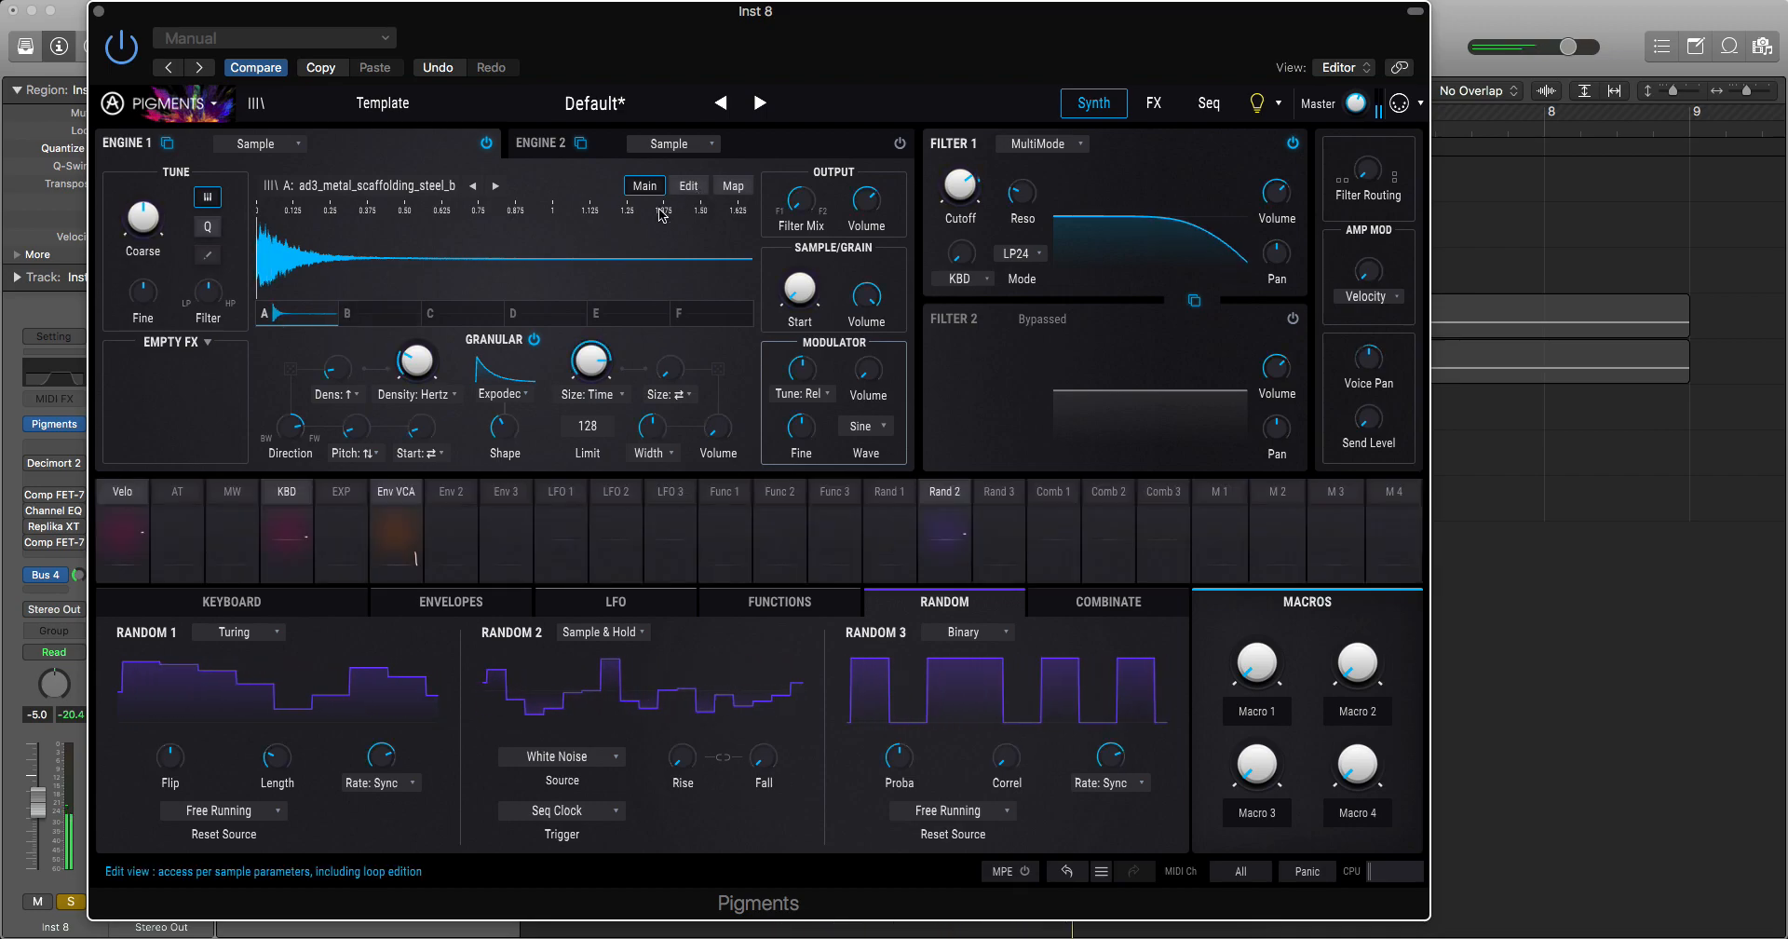
Step: Copy Engine 1's sample A to slot B and set the copy's transposition to -12
{"action": "left_click", "coordinate": [691, 189]}
{"action": "left_click", "coordinate": [645, 429]}
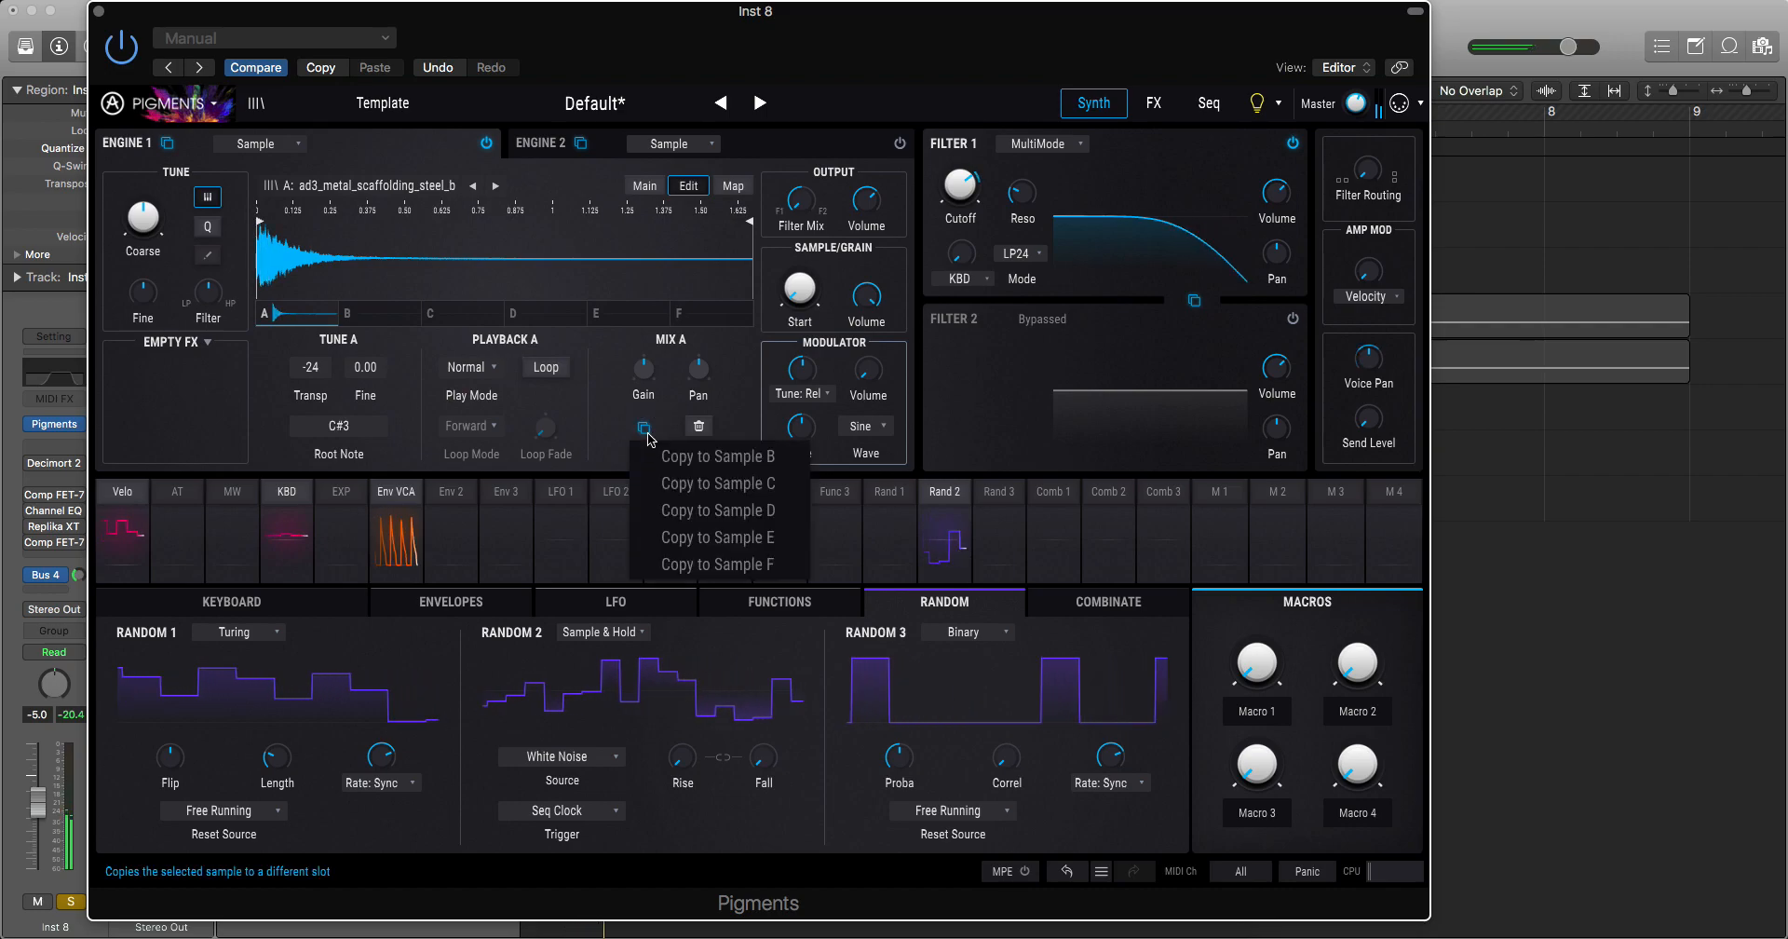
{"action": "left_click", "coordinate": [752, 458]}
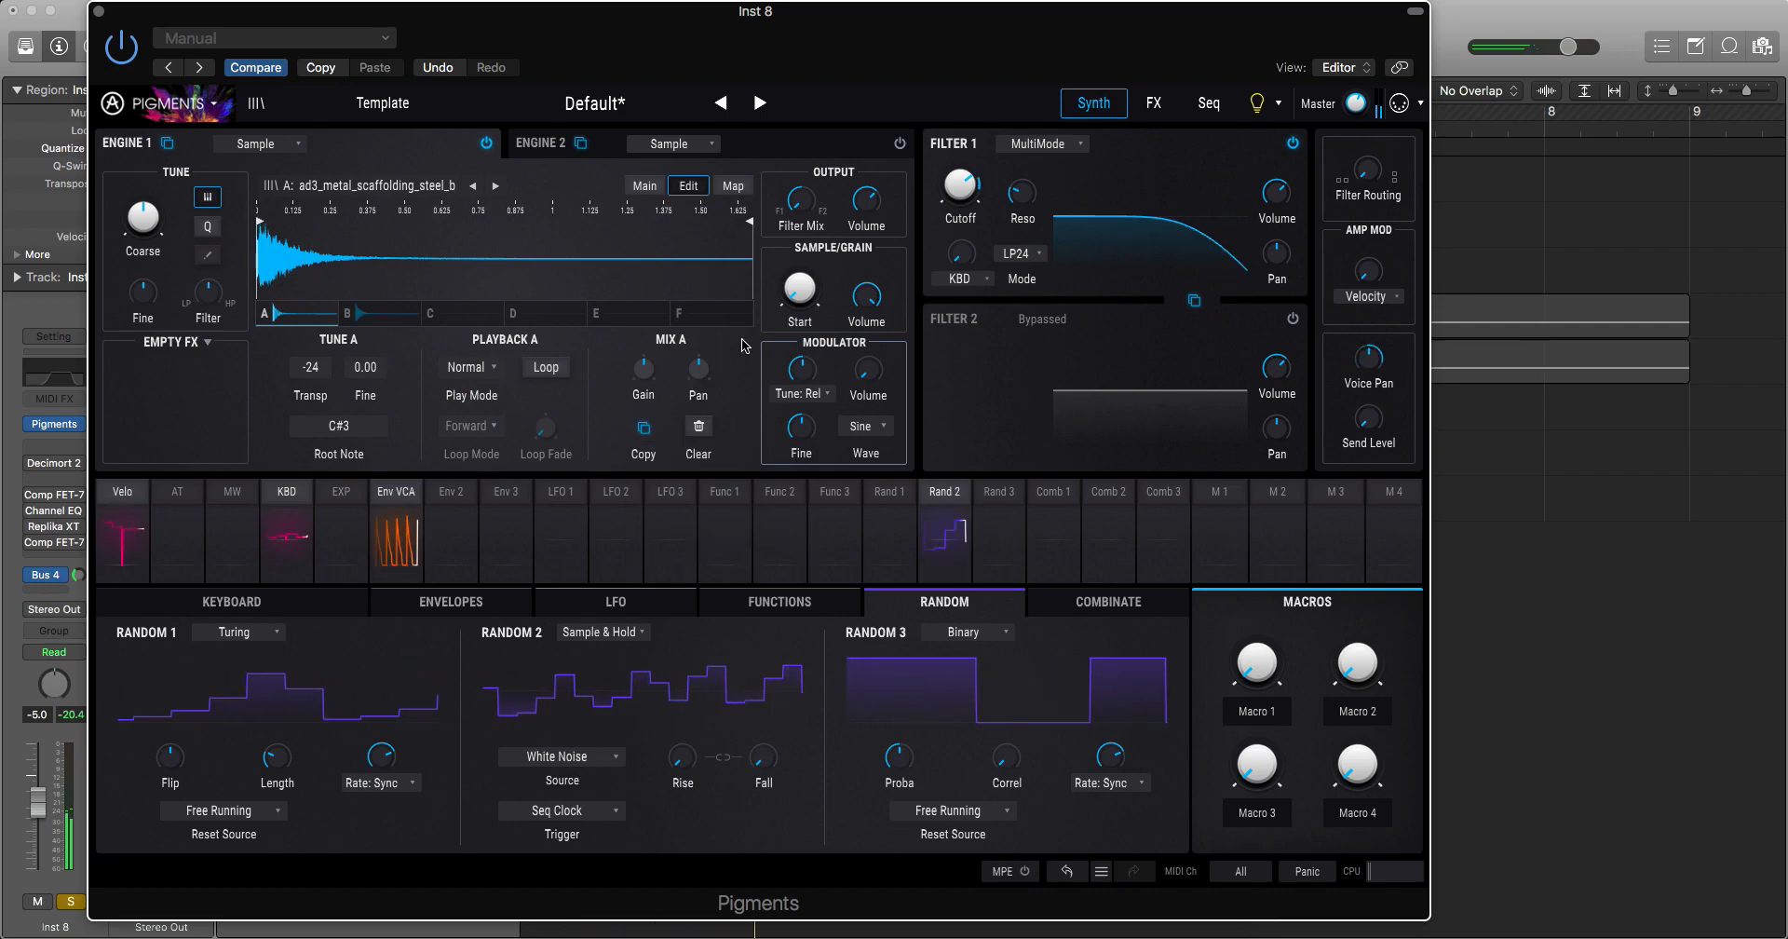
{"action": "left_click", "coordinate": [387, 319]}
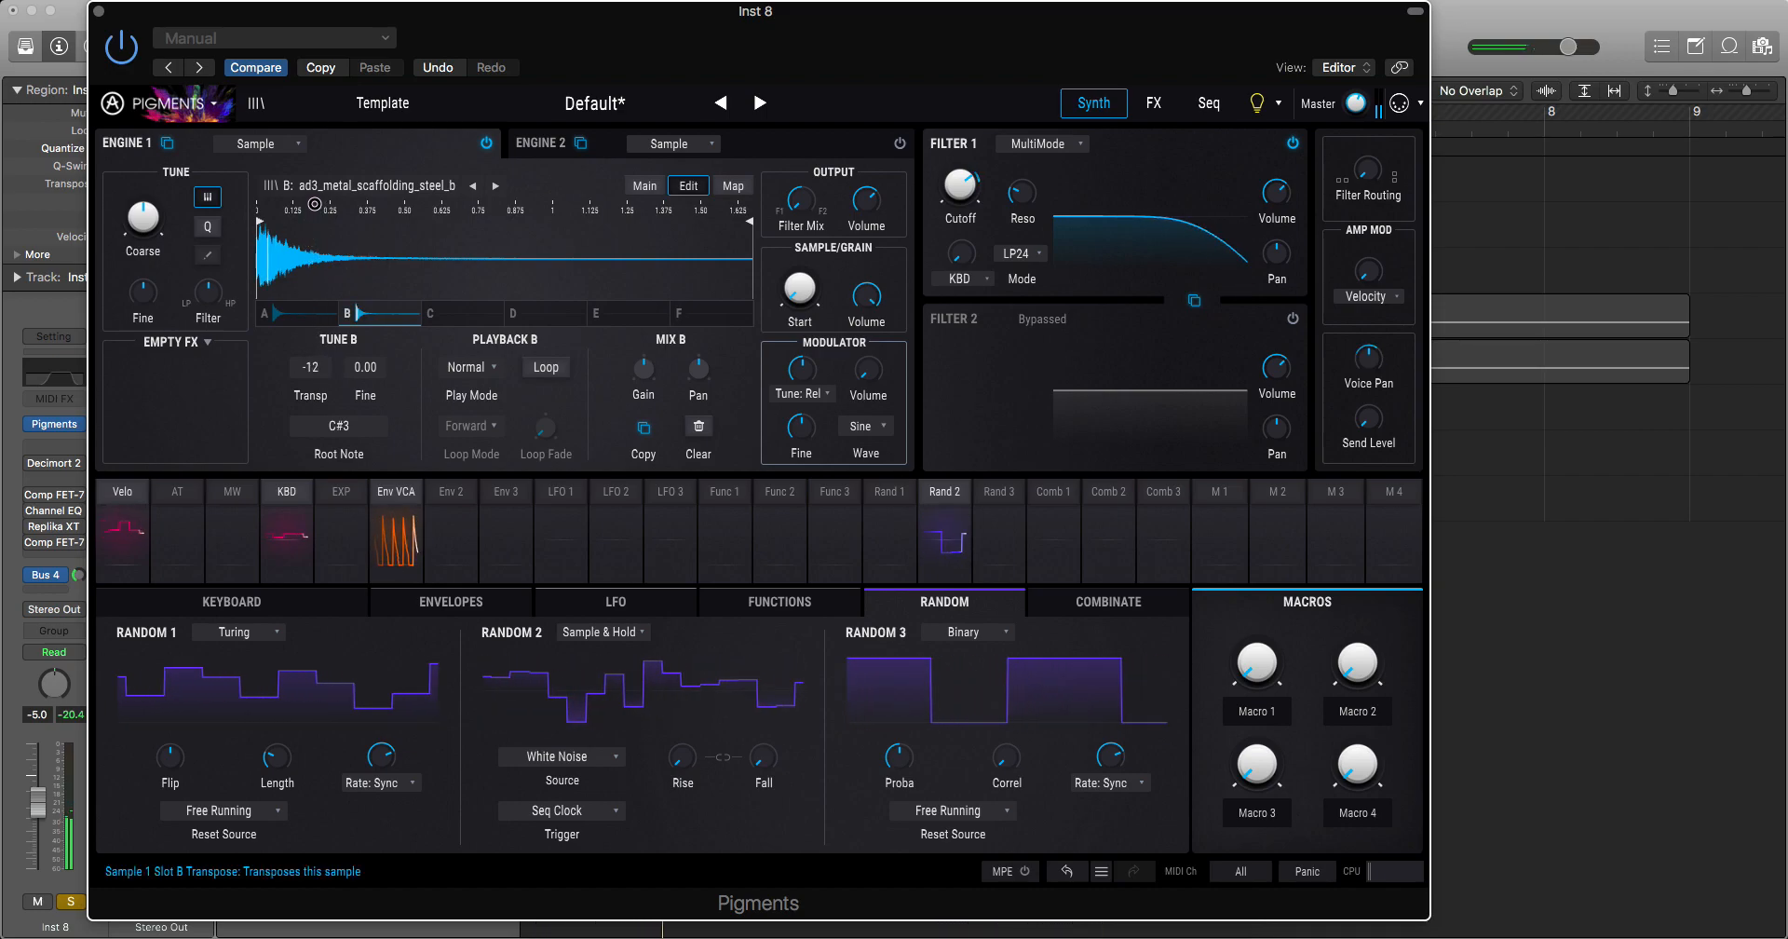
Step: Set Engine 1's sample map to Sample Pick, modulate the pick with Random 1 at 1.00, and speed up Random 1's rate
{"action": "left_click", "coordinate": [736, 189]}
{"action": "left_click", "coordinate": [406, 376]}
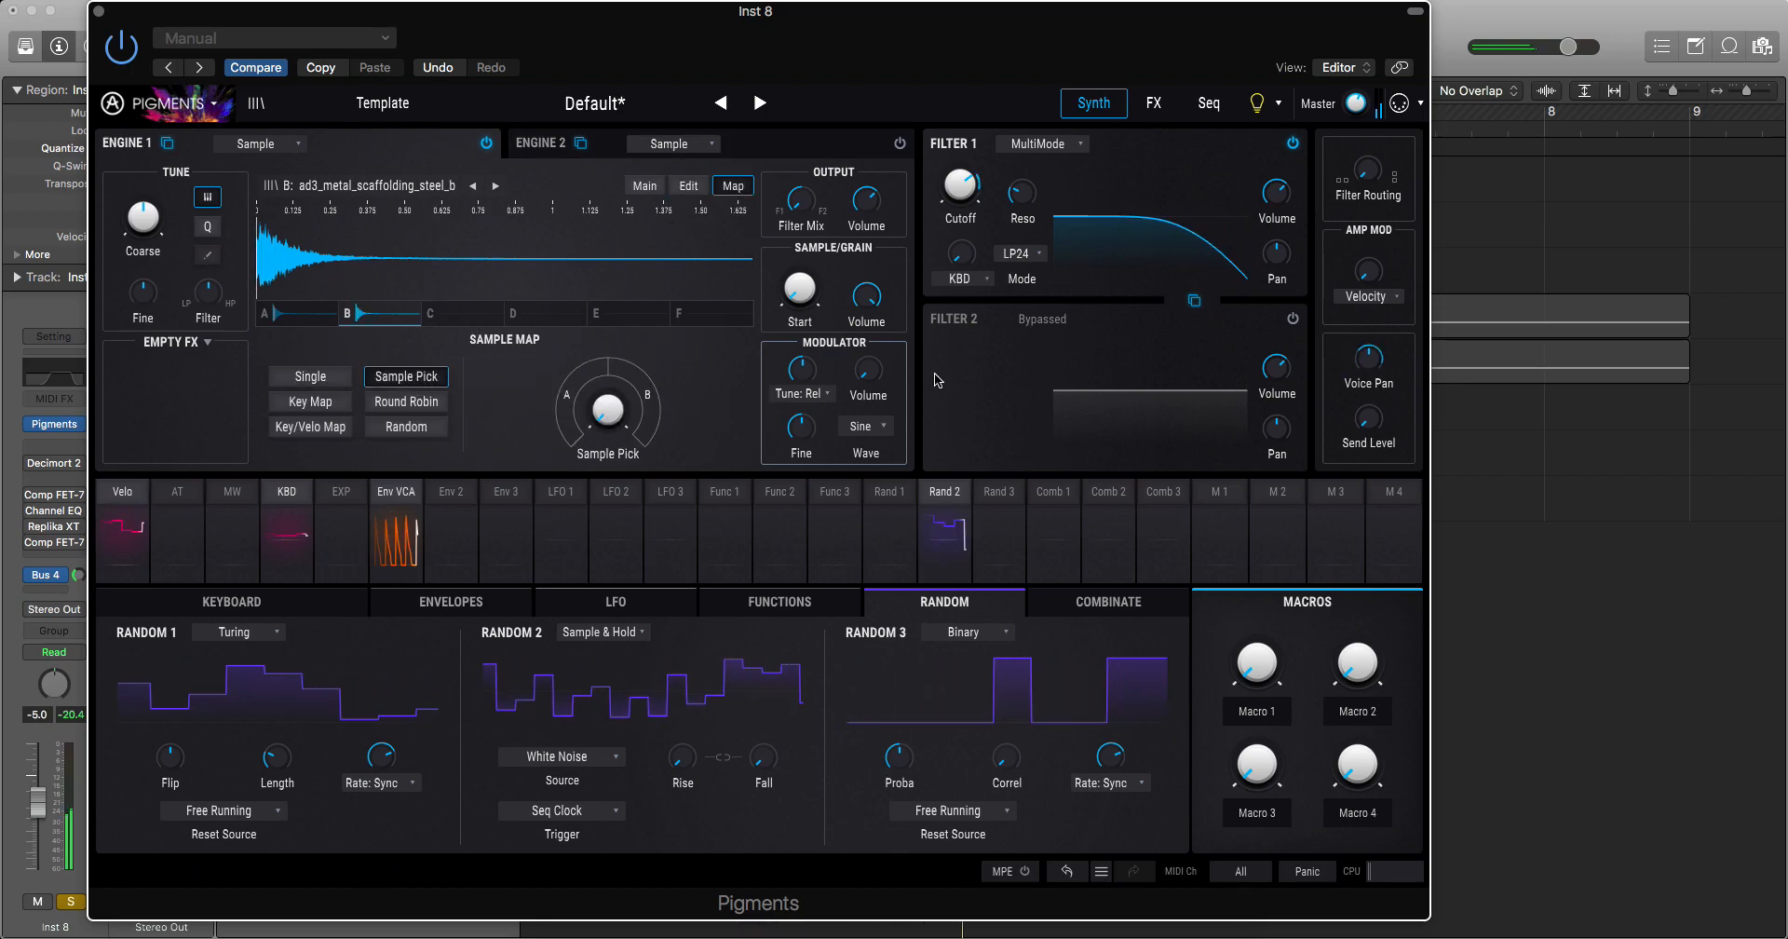
{"action": "left_click", "coordinate": [896, 500]}
{"action": "left_click_drag", "start_coordinate": [595, 374], "coordinate": [592, 252]}
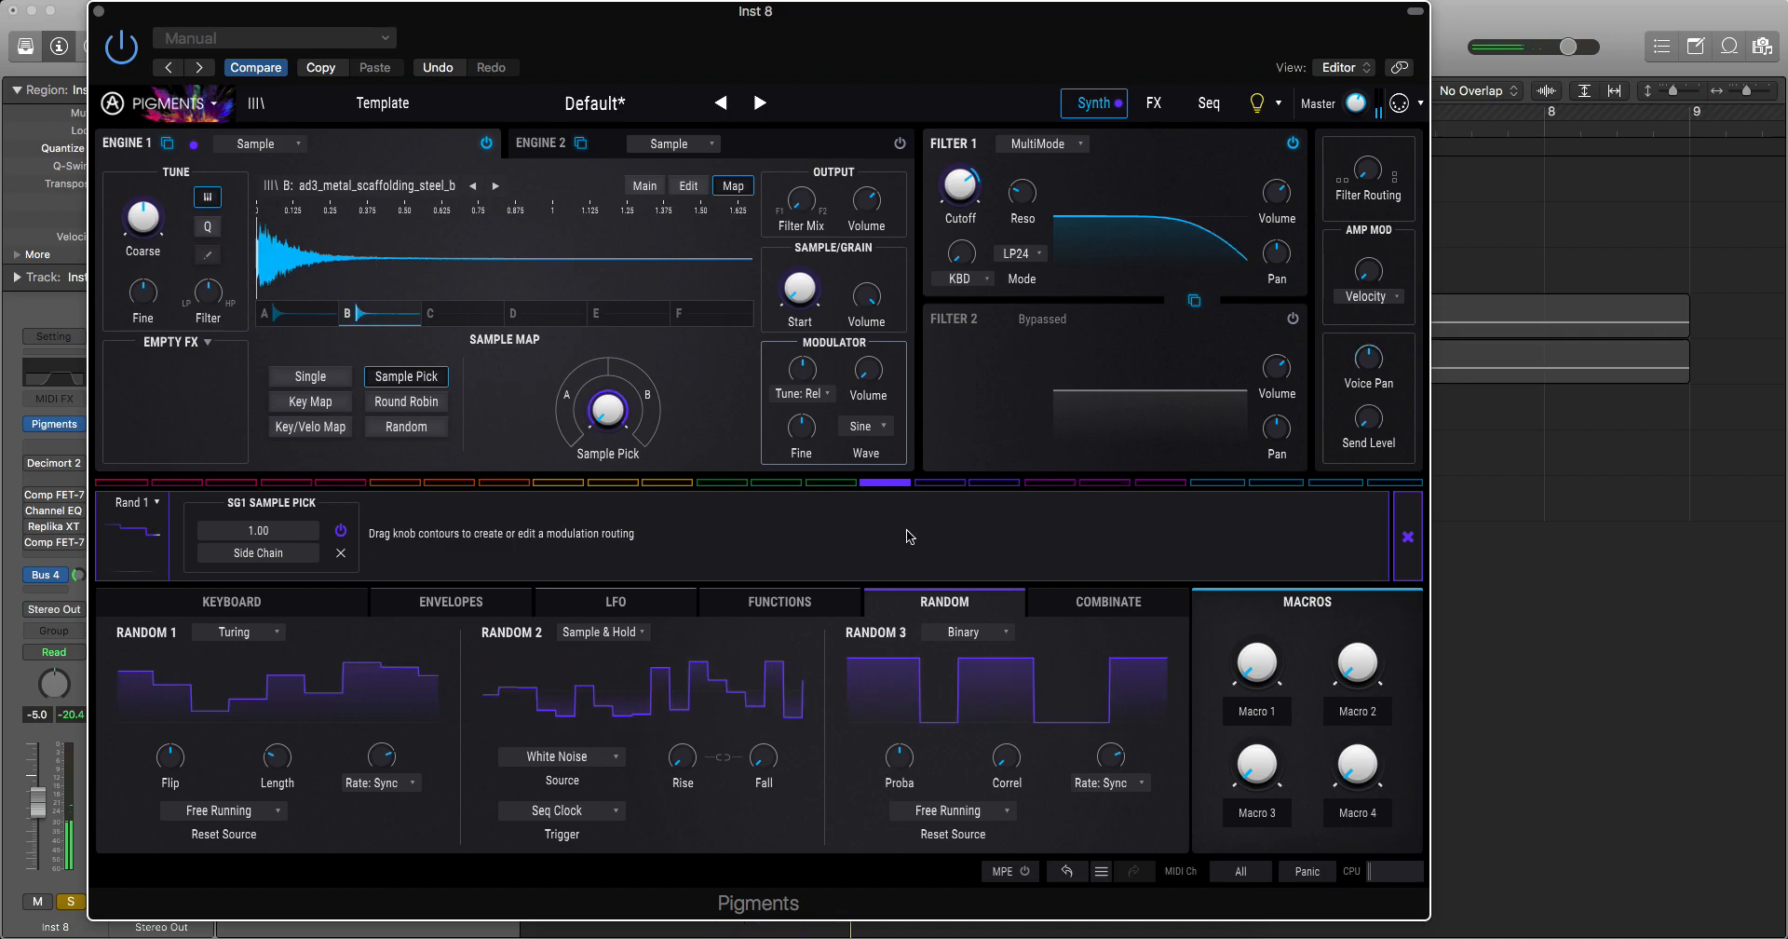
{"action": "left_click", "coordinate": [342, 764]}
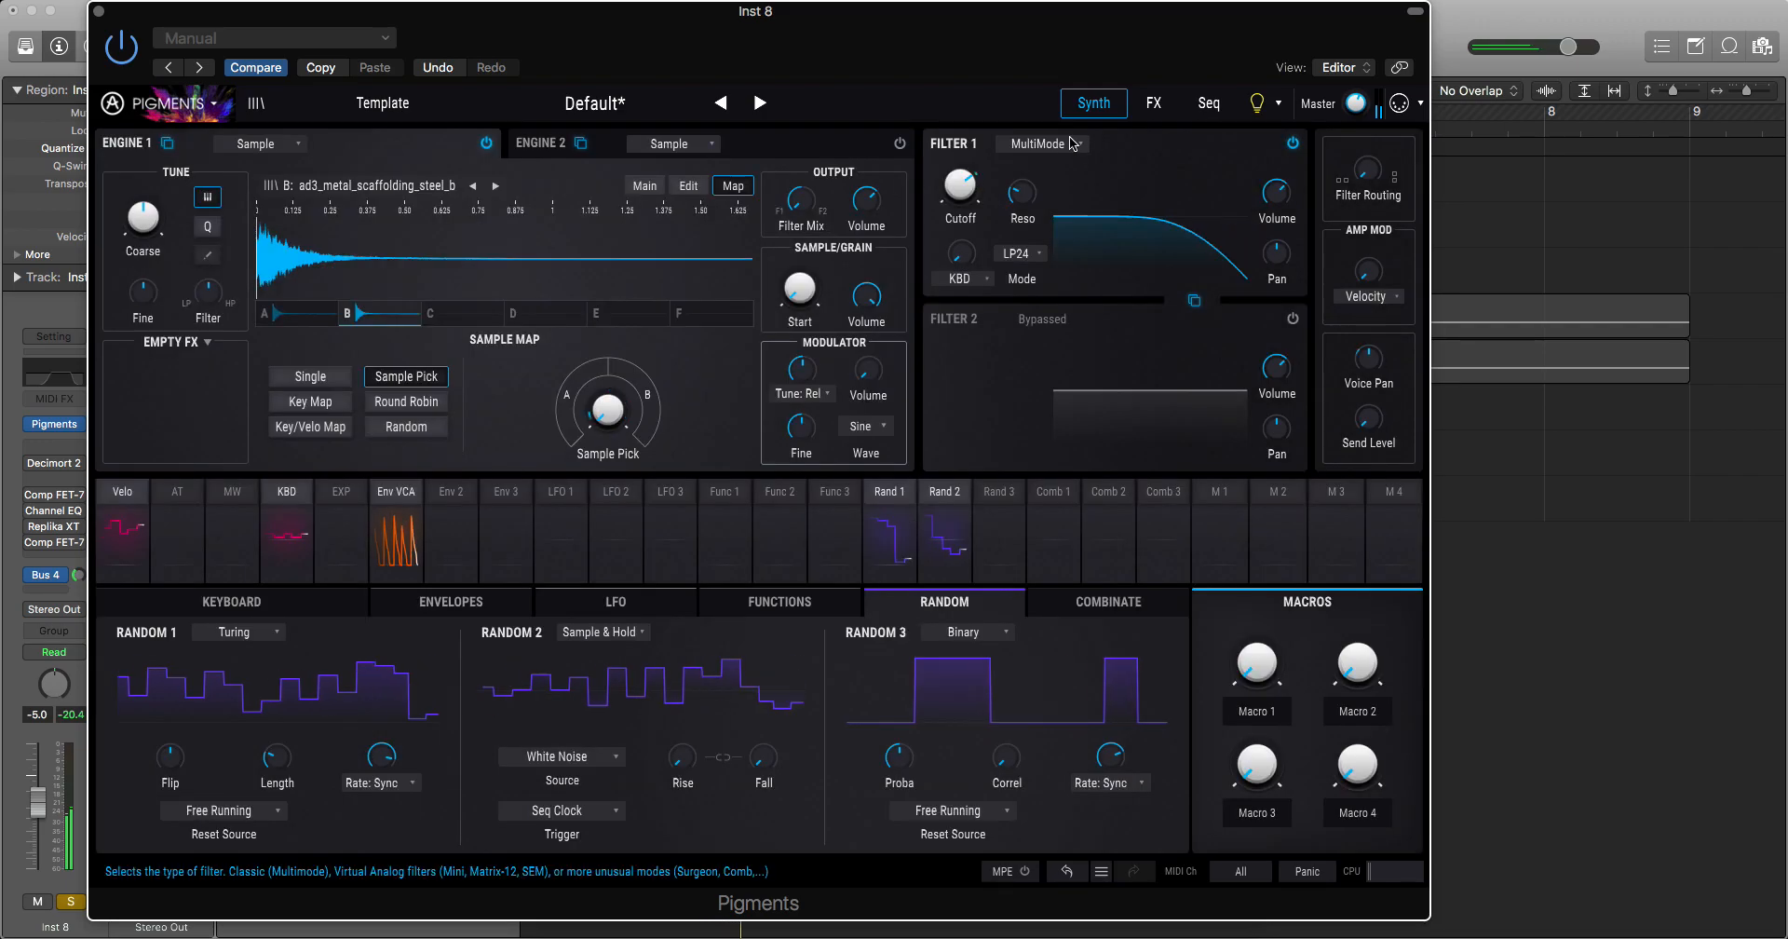
Step: Replace the Delay on FX Bus A with Overdrive and set its Dry/Wet fully wet
{"action": "left_click", "coordinate": [1154, 104]}
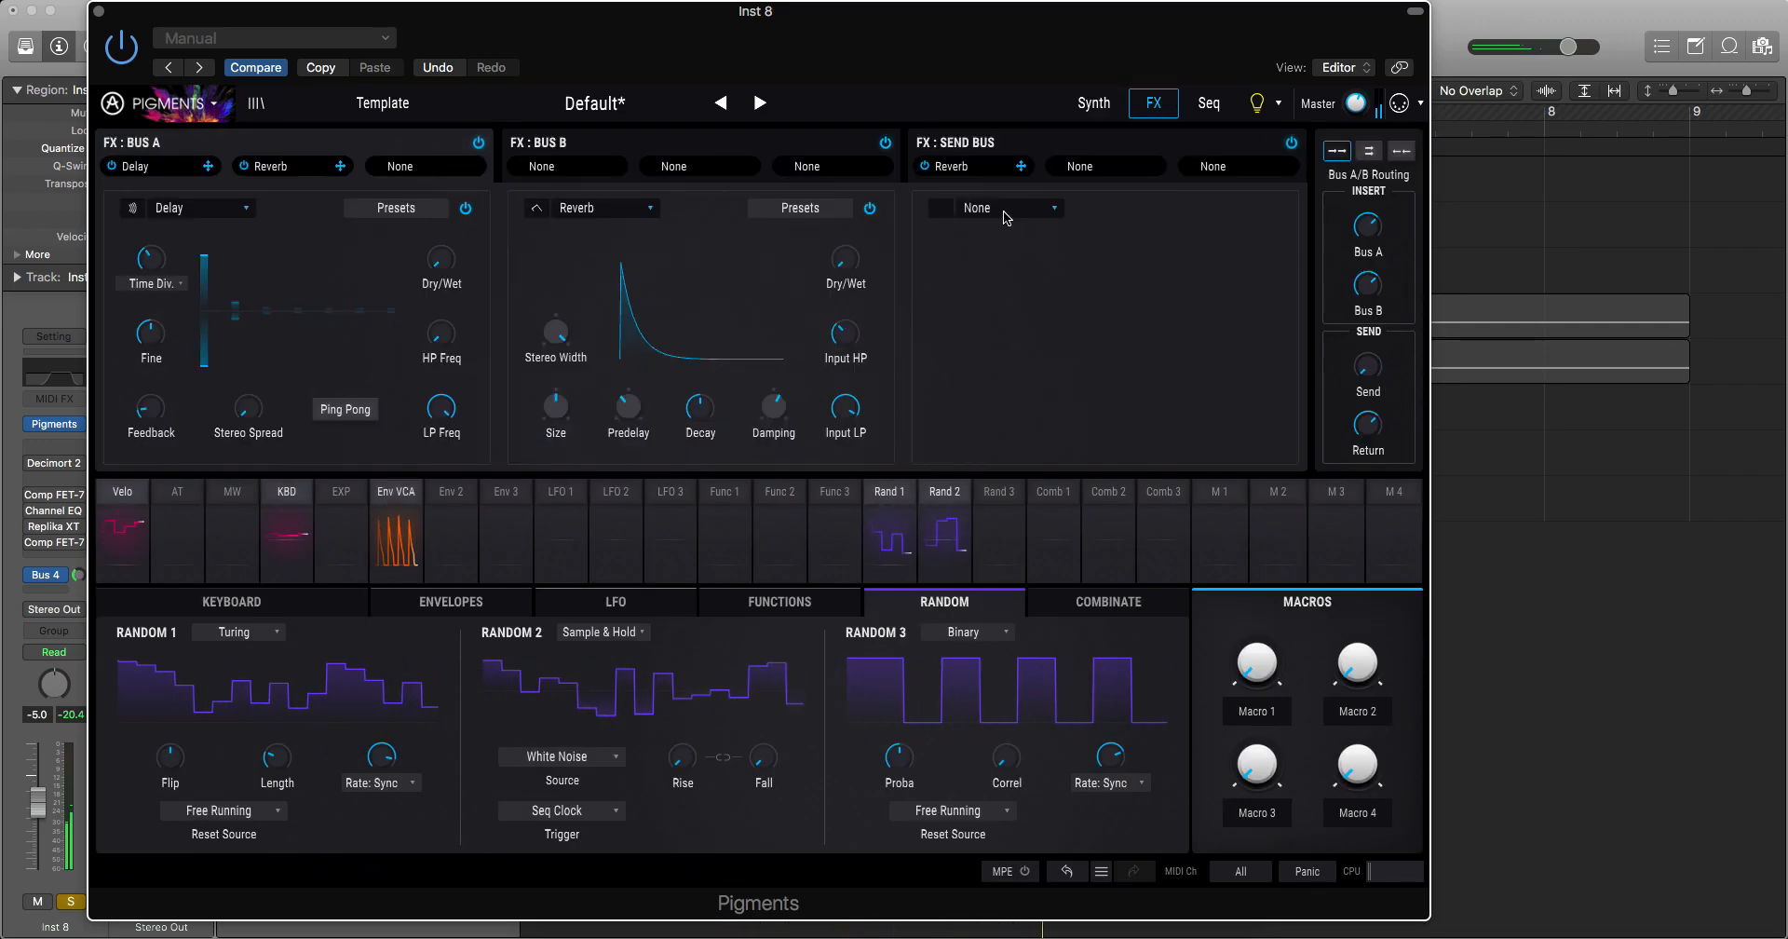
{"action": "left_click", "coordinate": [202, 208]}
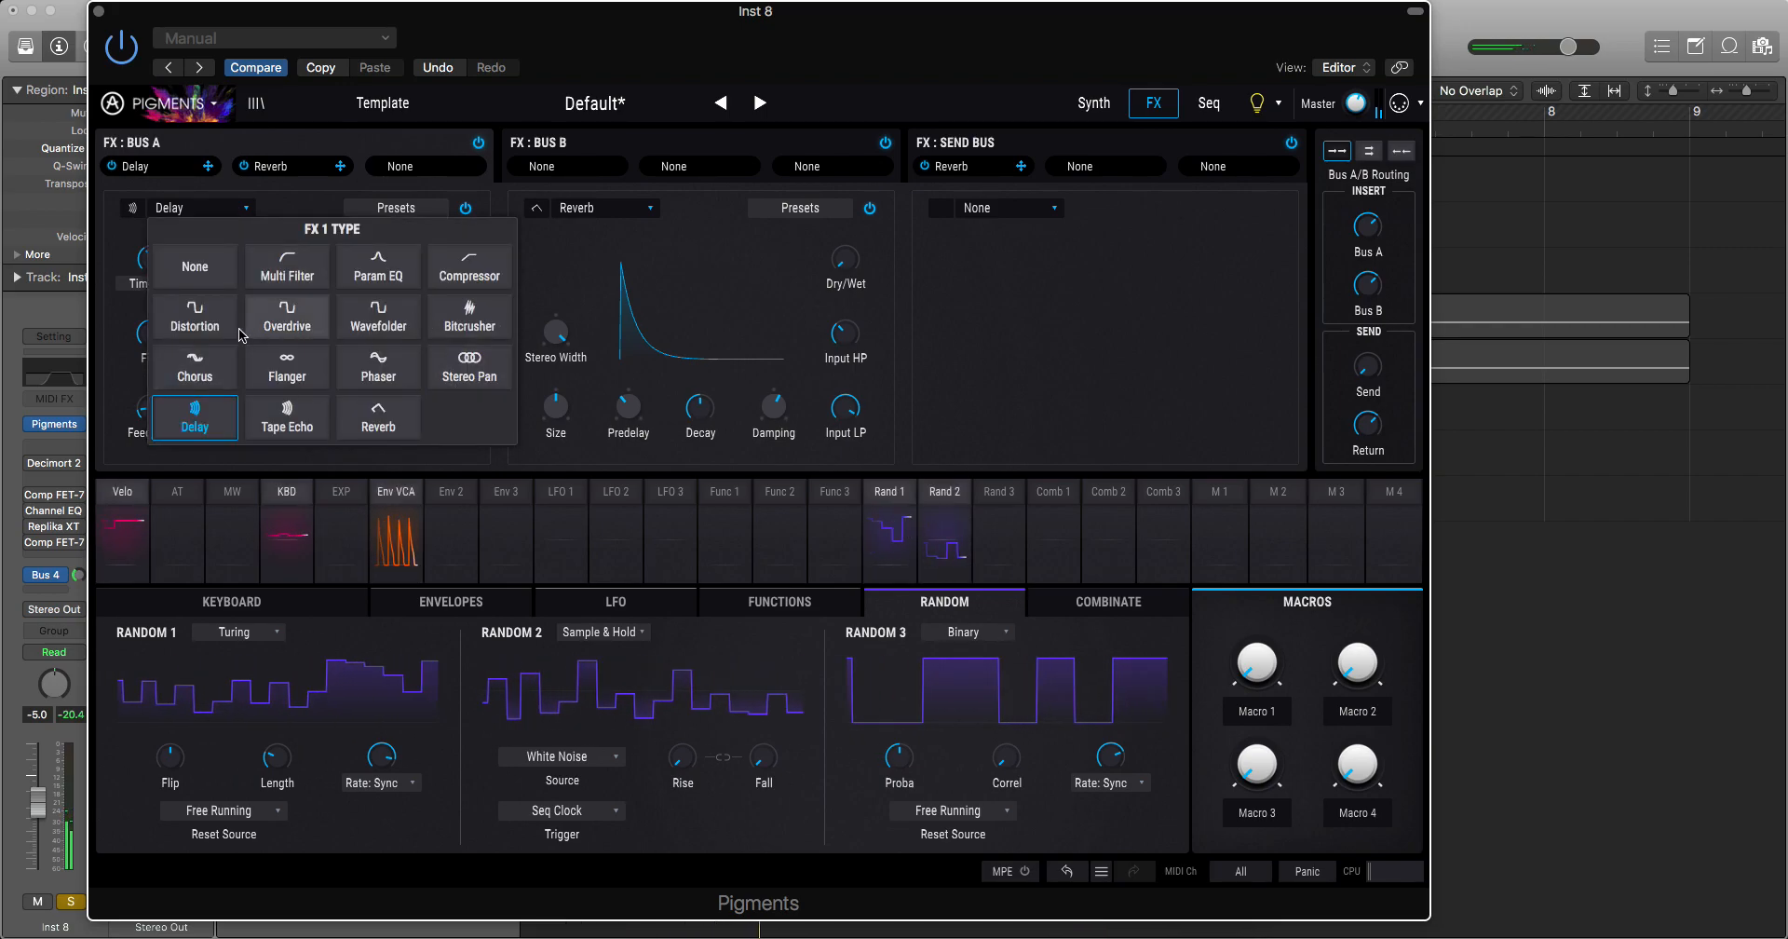
{"action": "left_click", "coordinate": [296, 317]}
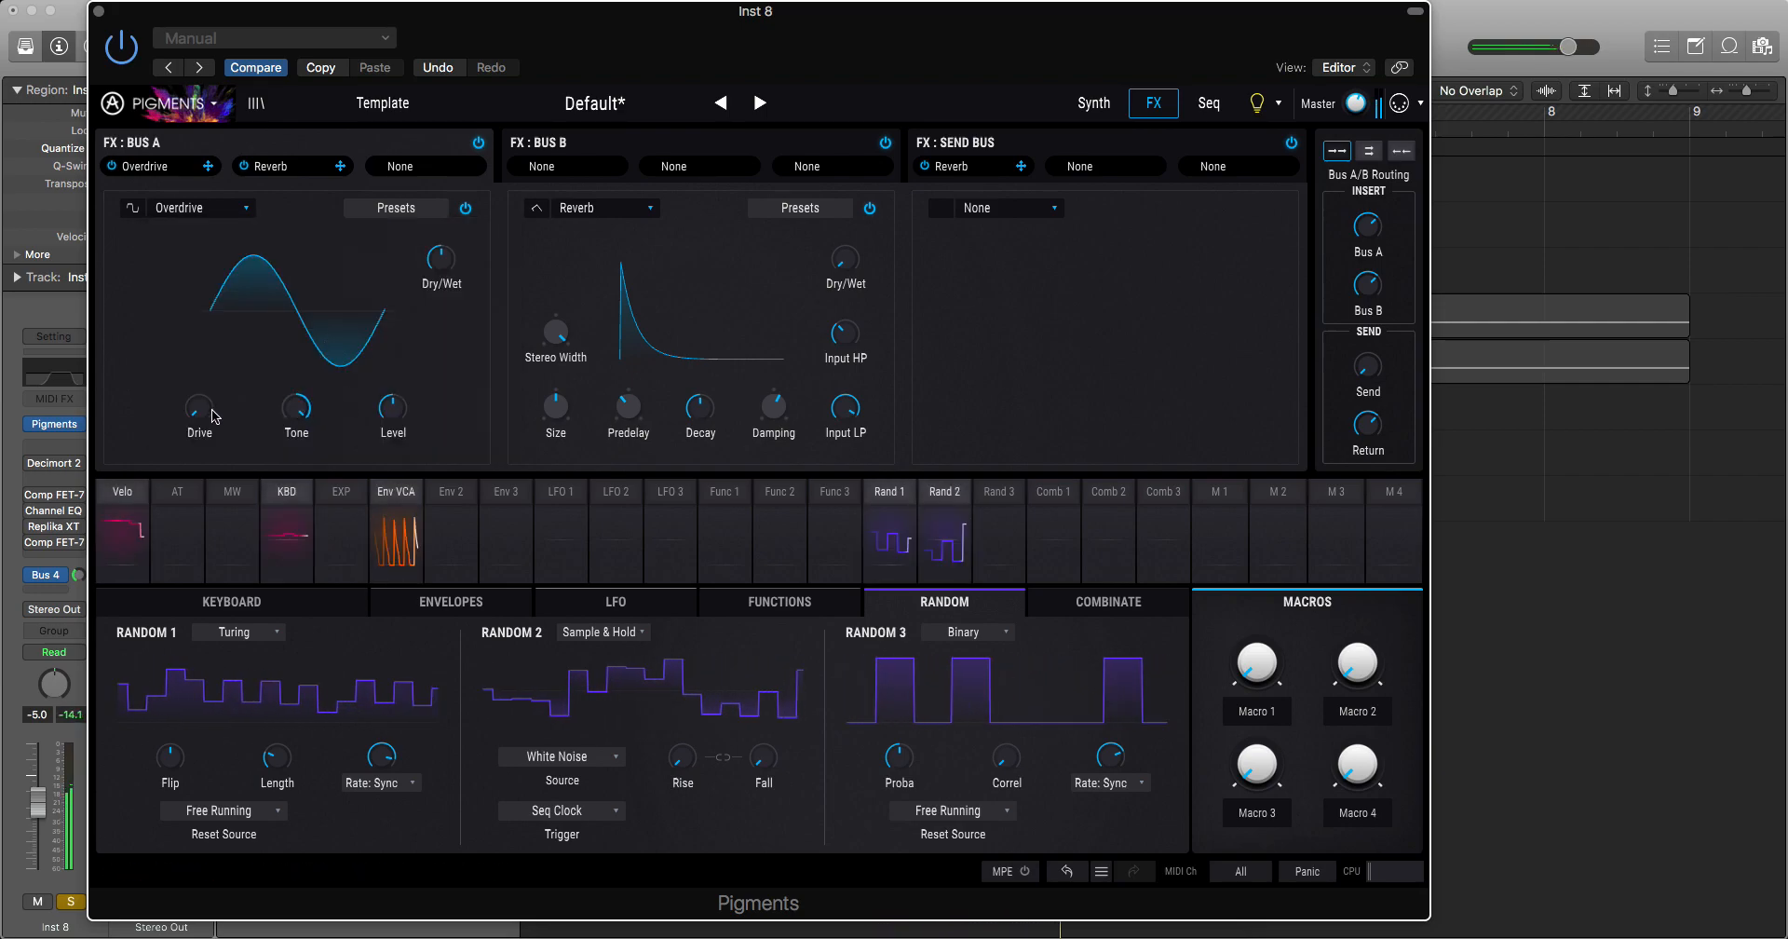
{"action": "left_click_drag", "start_coordinate": [437, 262], "coordinate": [423, 46]}
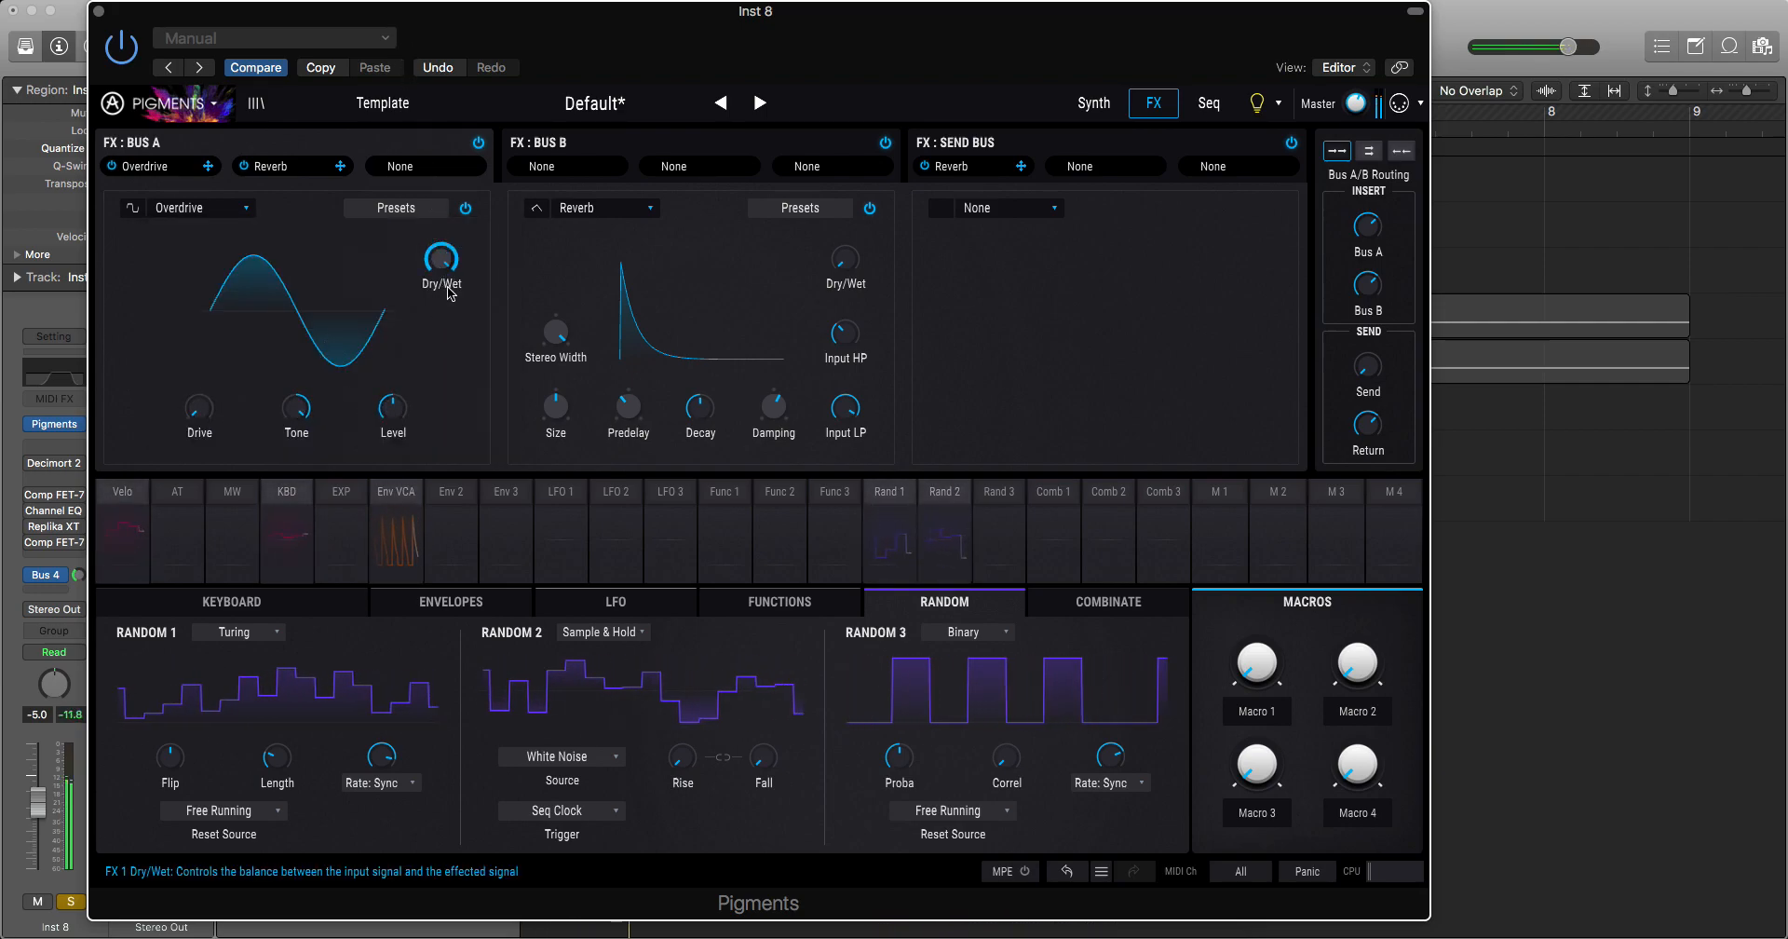
Step: Shorten Envelope 2's decay to 34 ms with a 1.0 ms attack and set its gate source to E1 Grain Trigg
{"action": "mouse_move", "coordinate": [398, 416]}
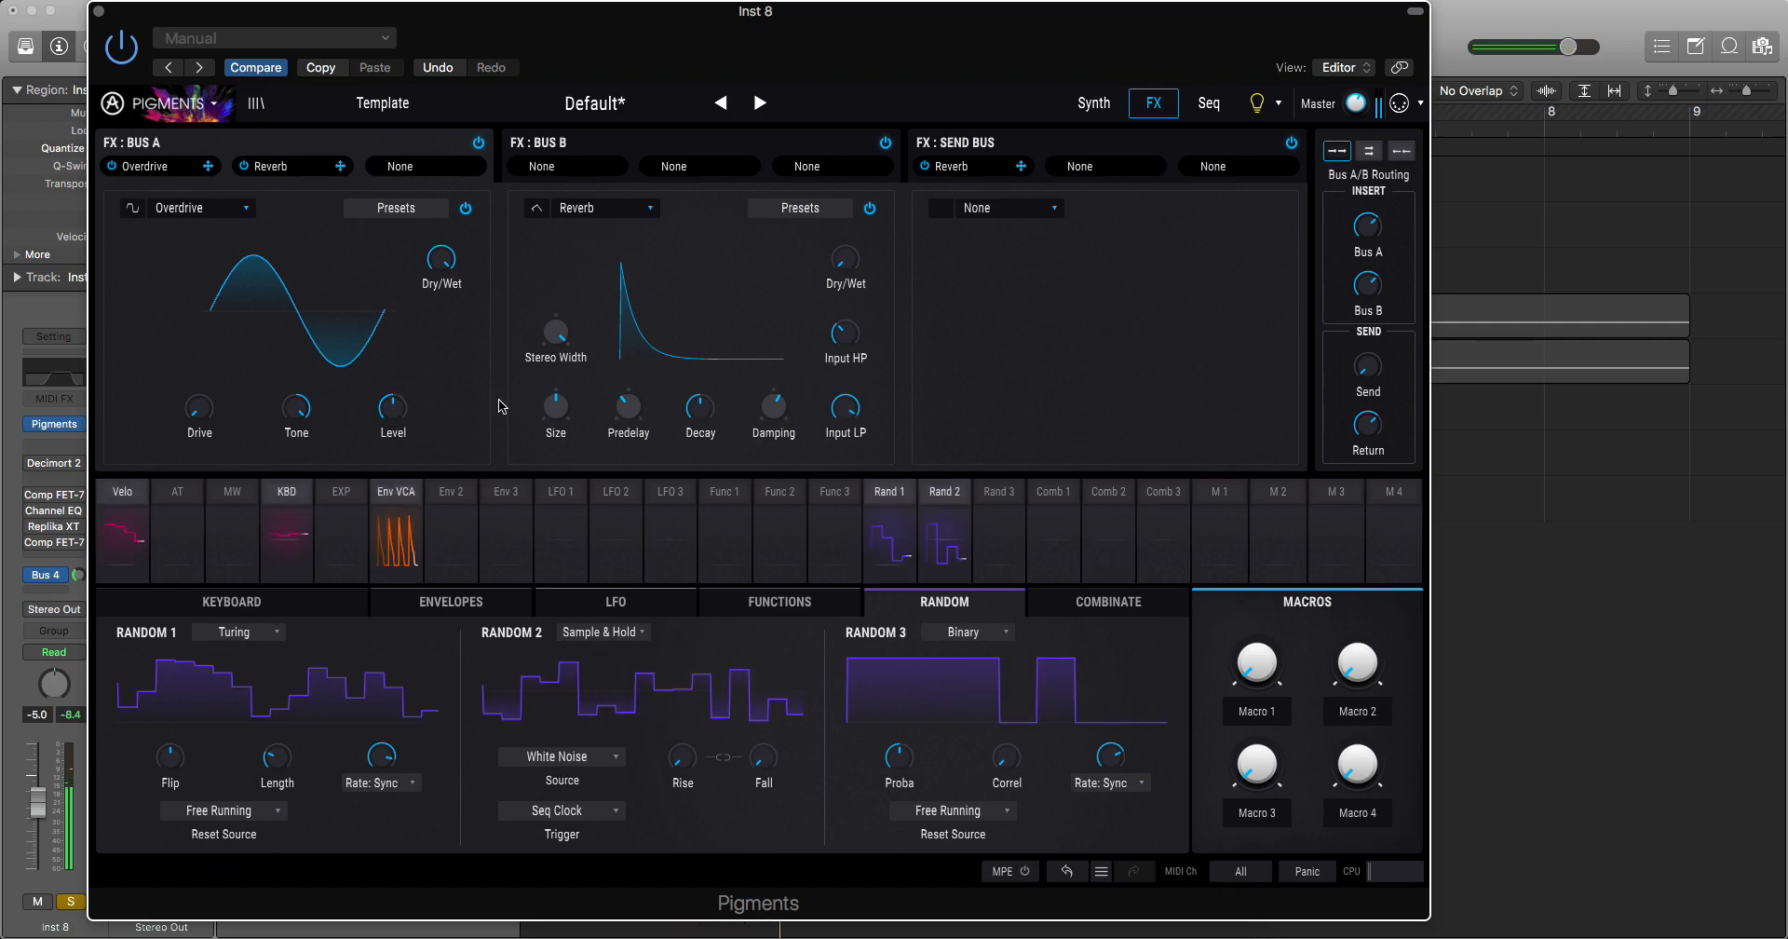
{"action": "left_click", "coordinate": [451, 507]}
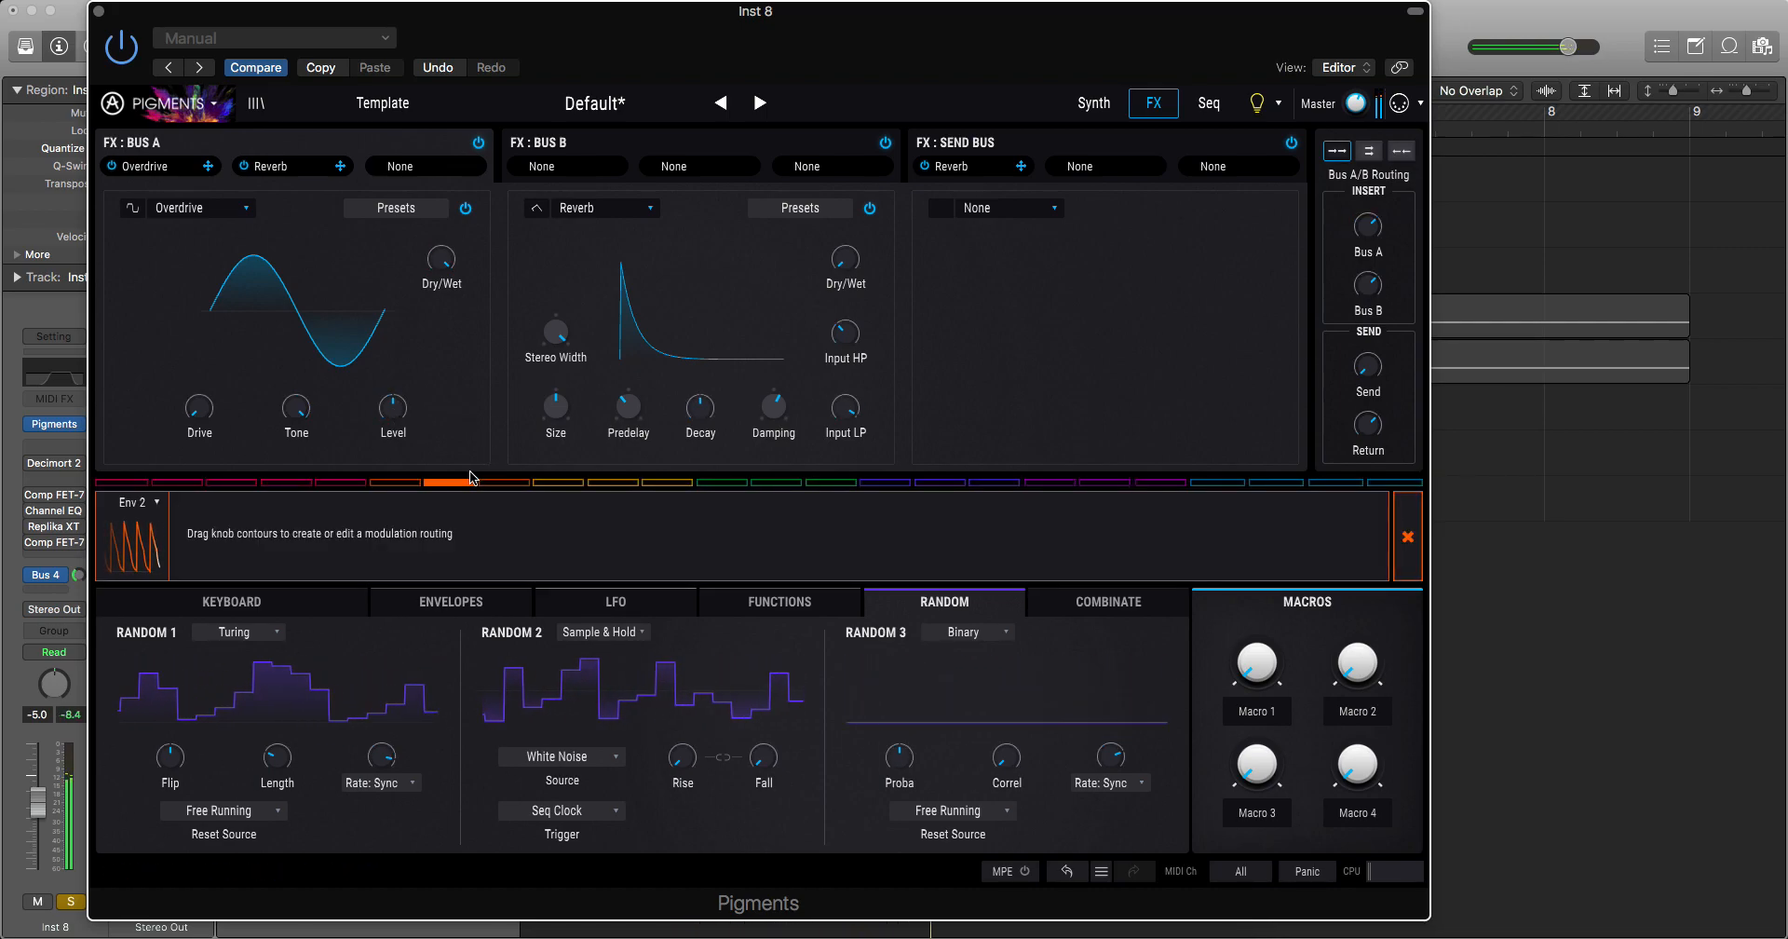
{"action": "left_click", "coordinate": [451, 601]}
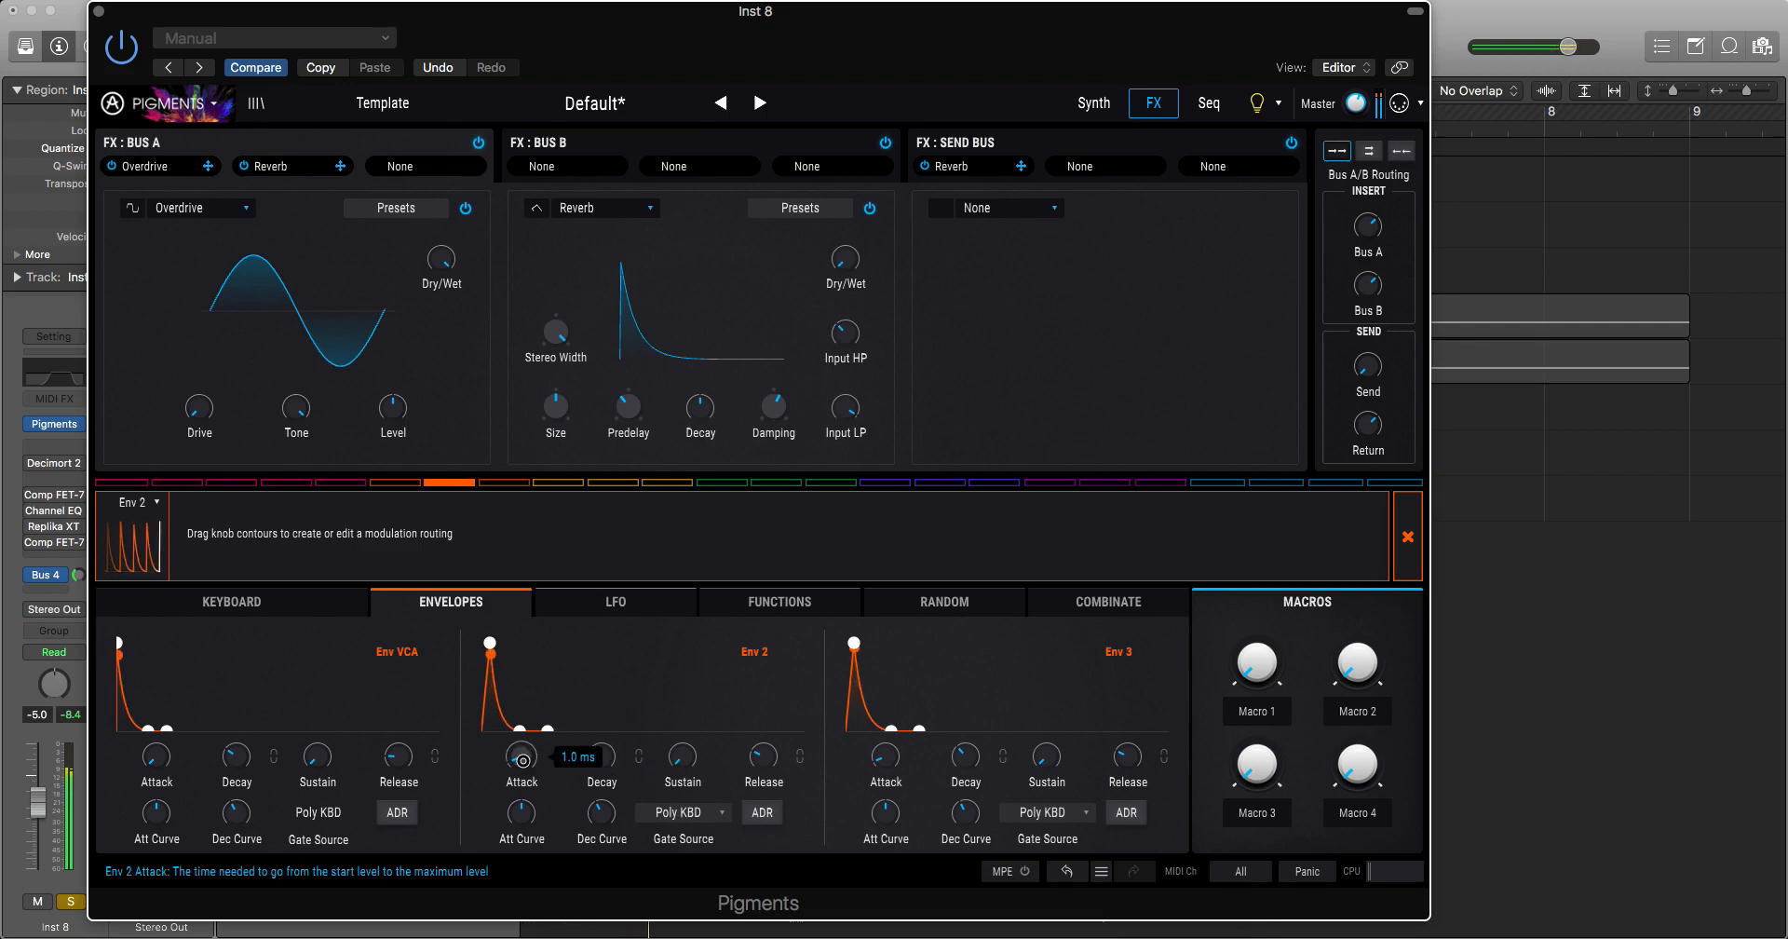
{"action": "mouse_move", "coordinate": [606, 770]}
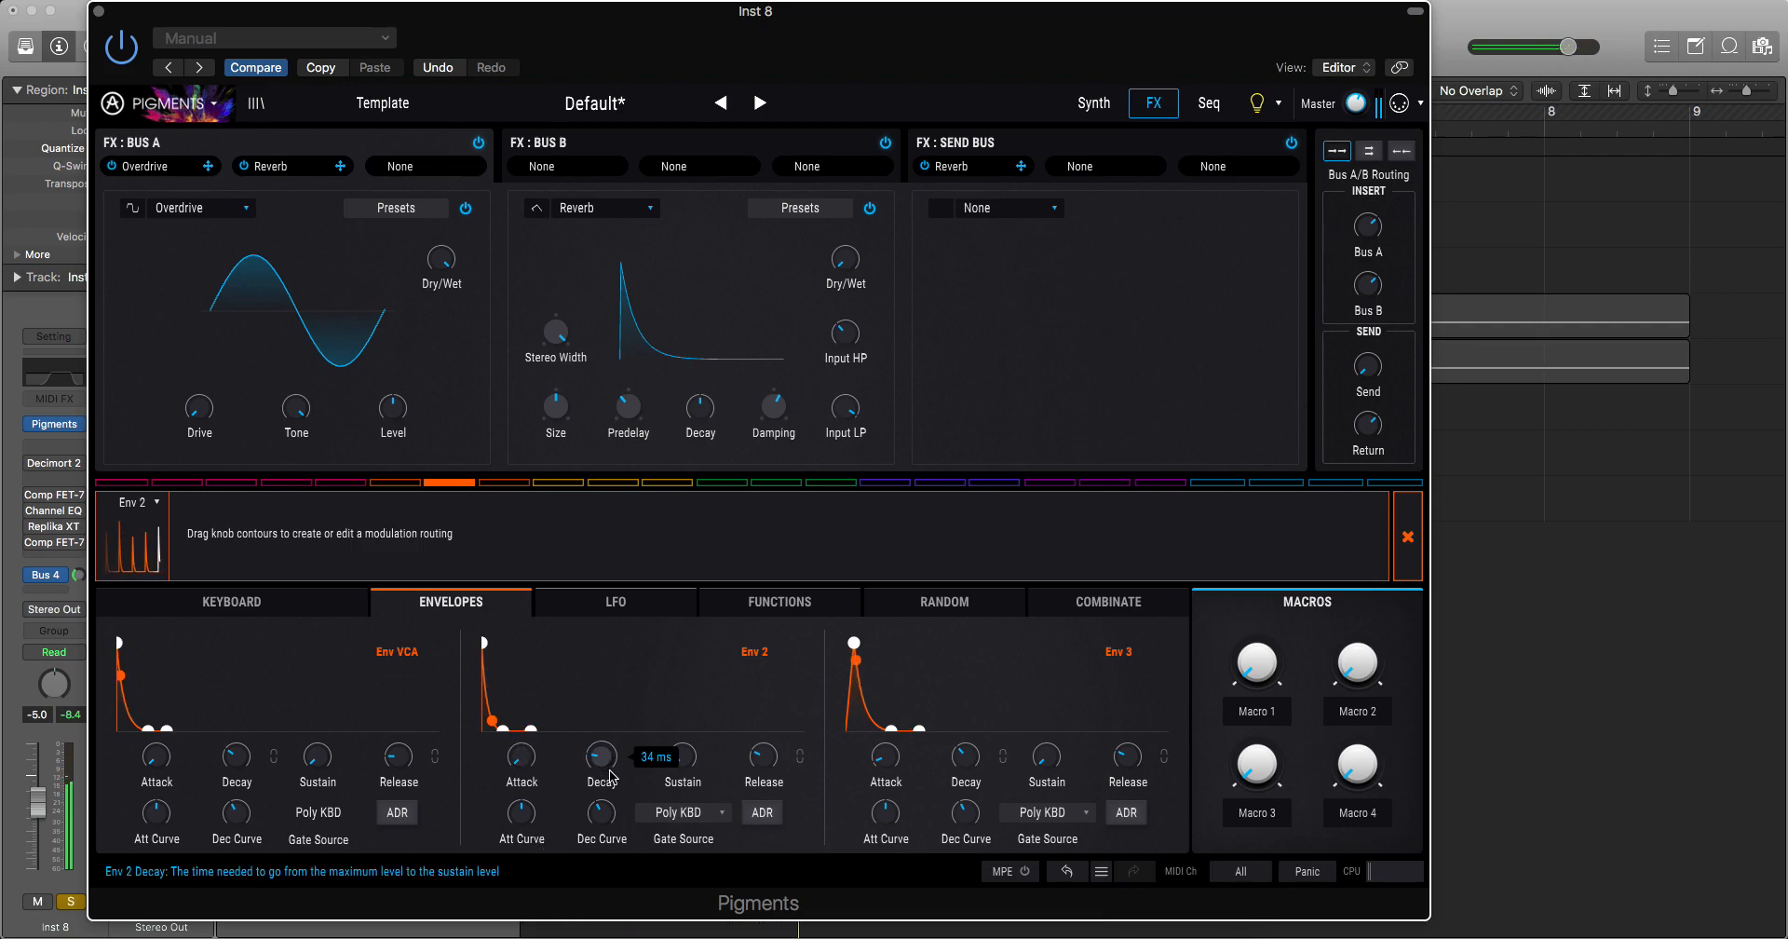
{"action": "left_click", "coordinate": [677, 814]}
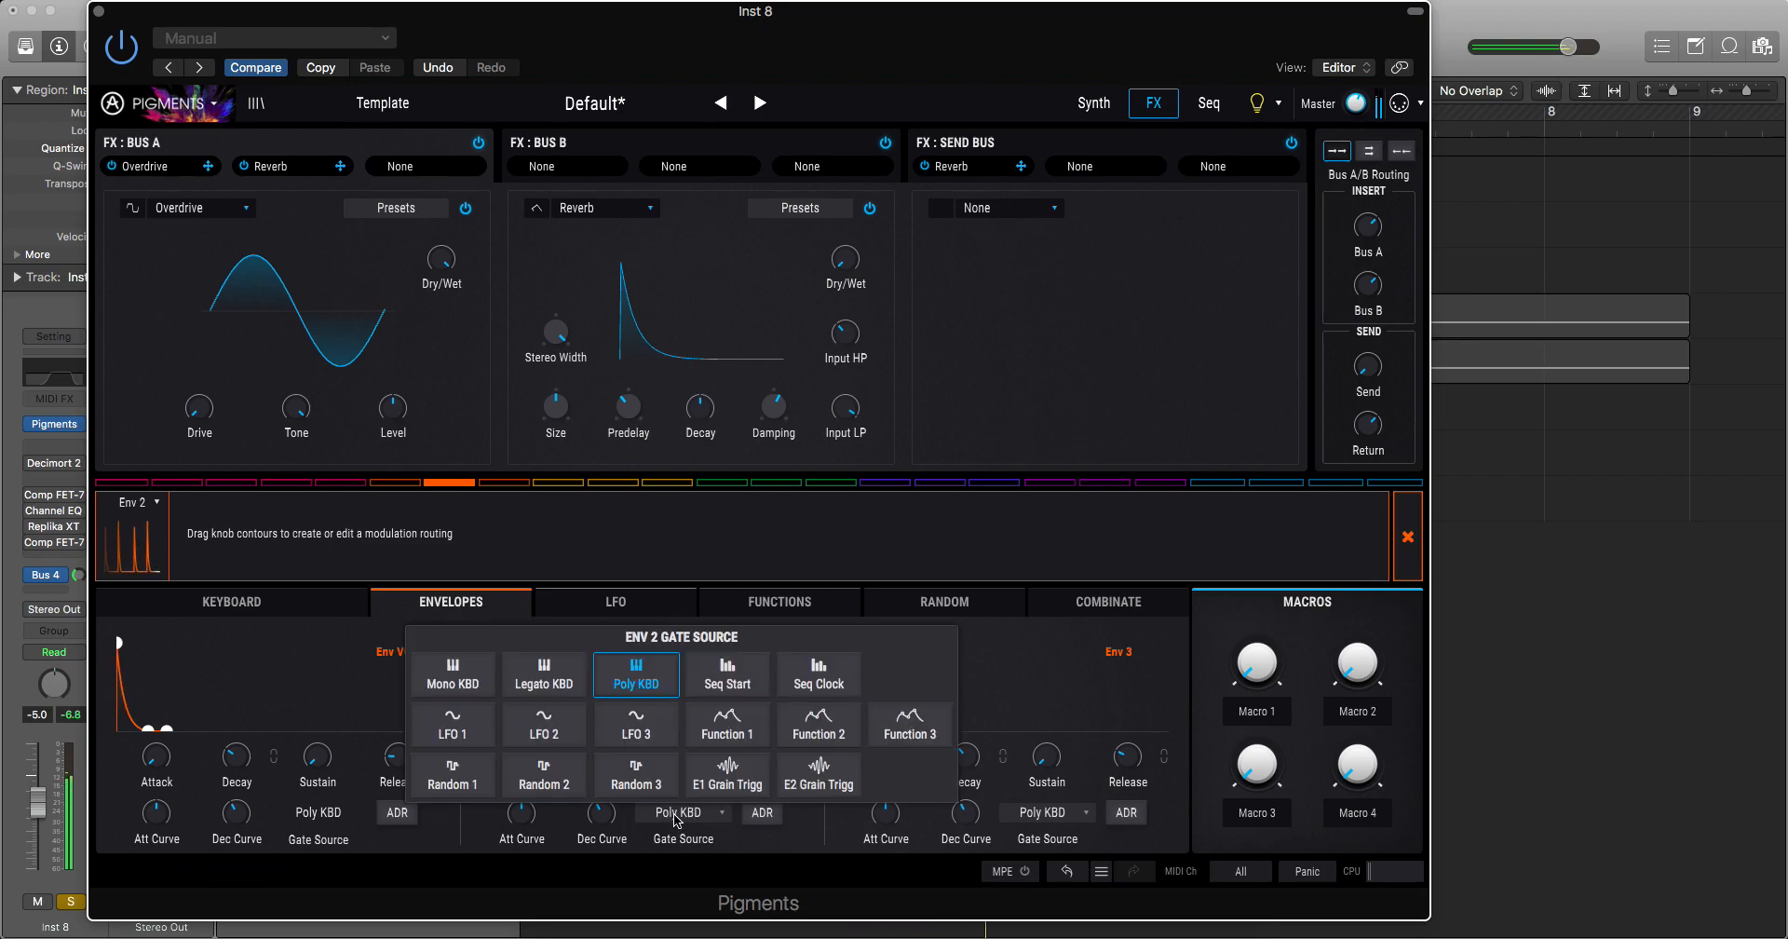
{"action": "left_click", "coordinate": [727, 775]}
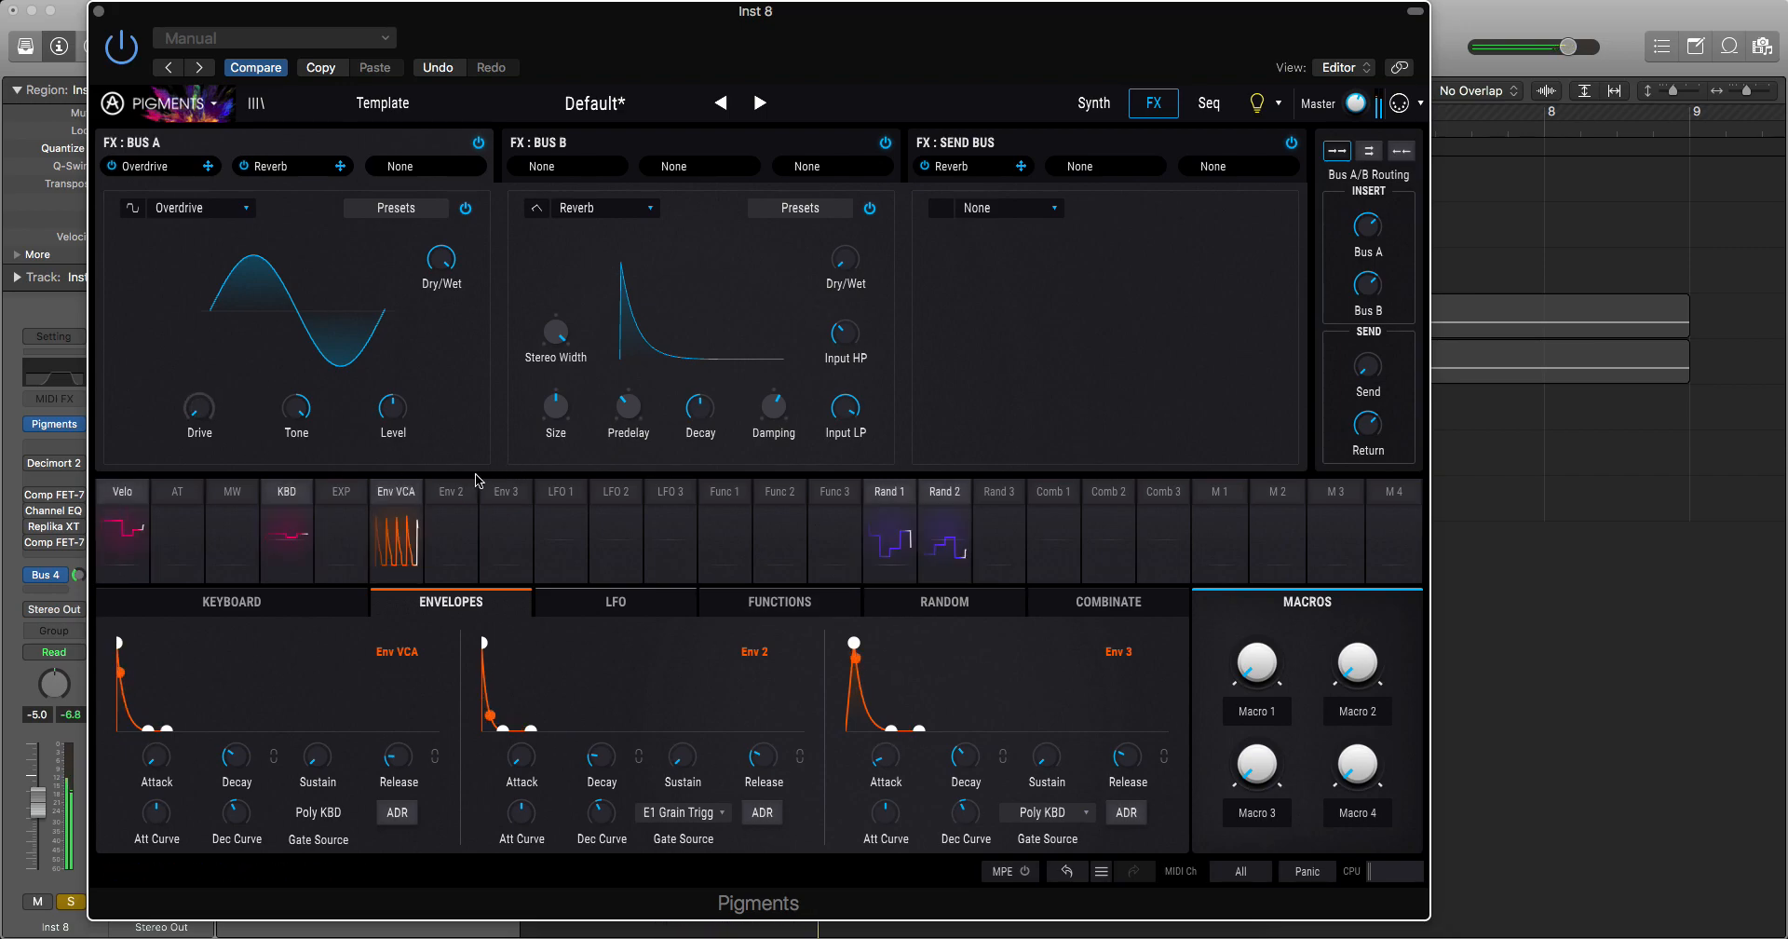
Step: Route Env 2 to the Bus A Overdrive's Drive at 0.29 and its Level at 0.26
{"action": "left_click", "coordinate": [441, 493]}
{"action": "left_click_drag", "start_coordinate": [187, 402], "coordinate": [183, 355]}
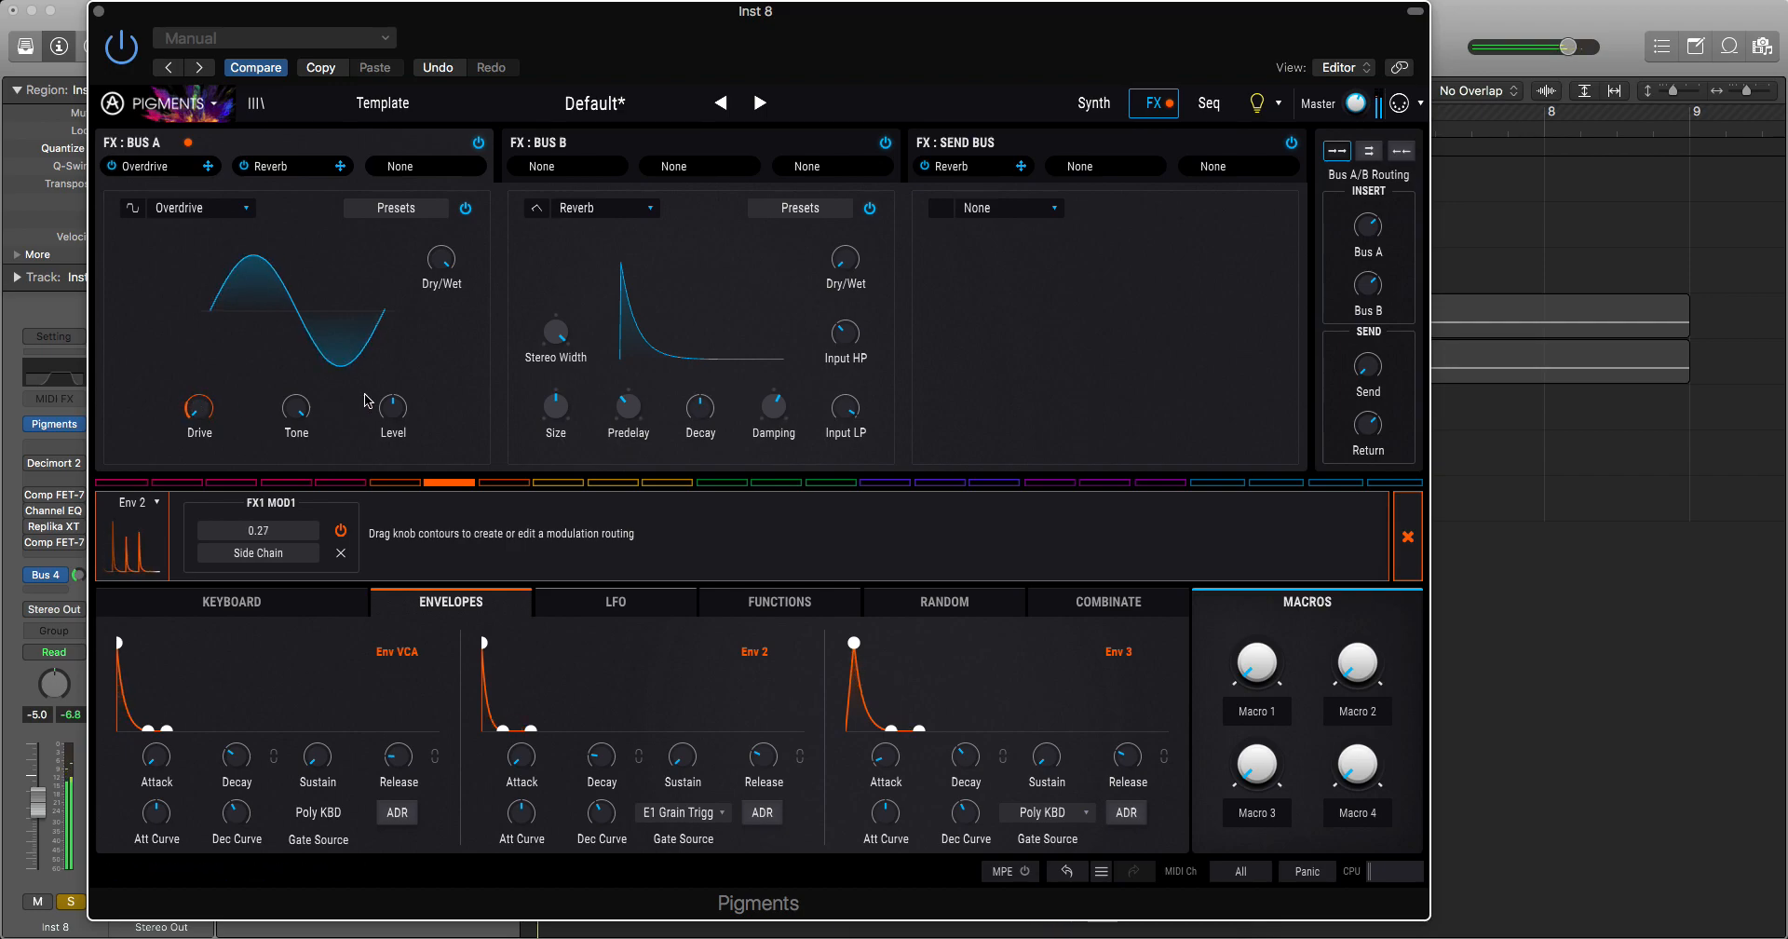
{"action": "left_click_drag", "start_coordinate": [392, 403], "coordinate": [388, 349]}
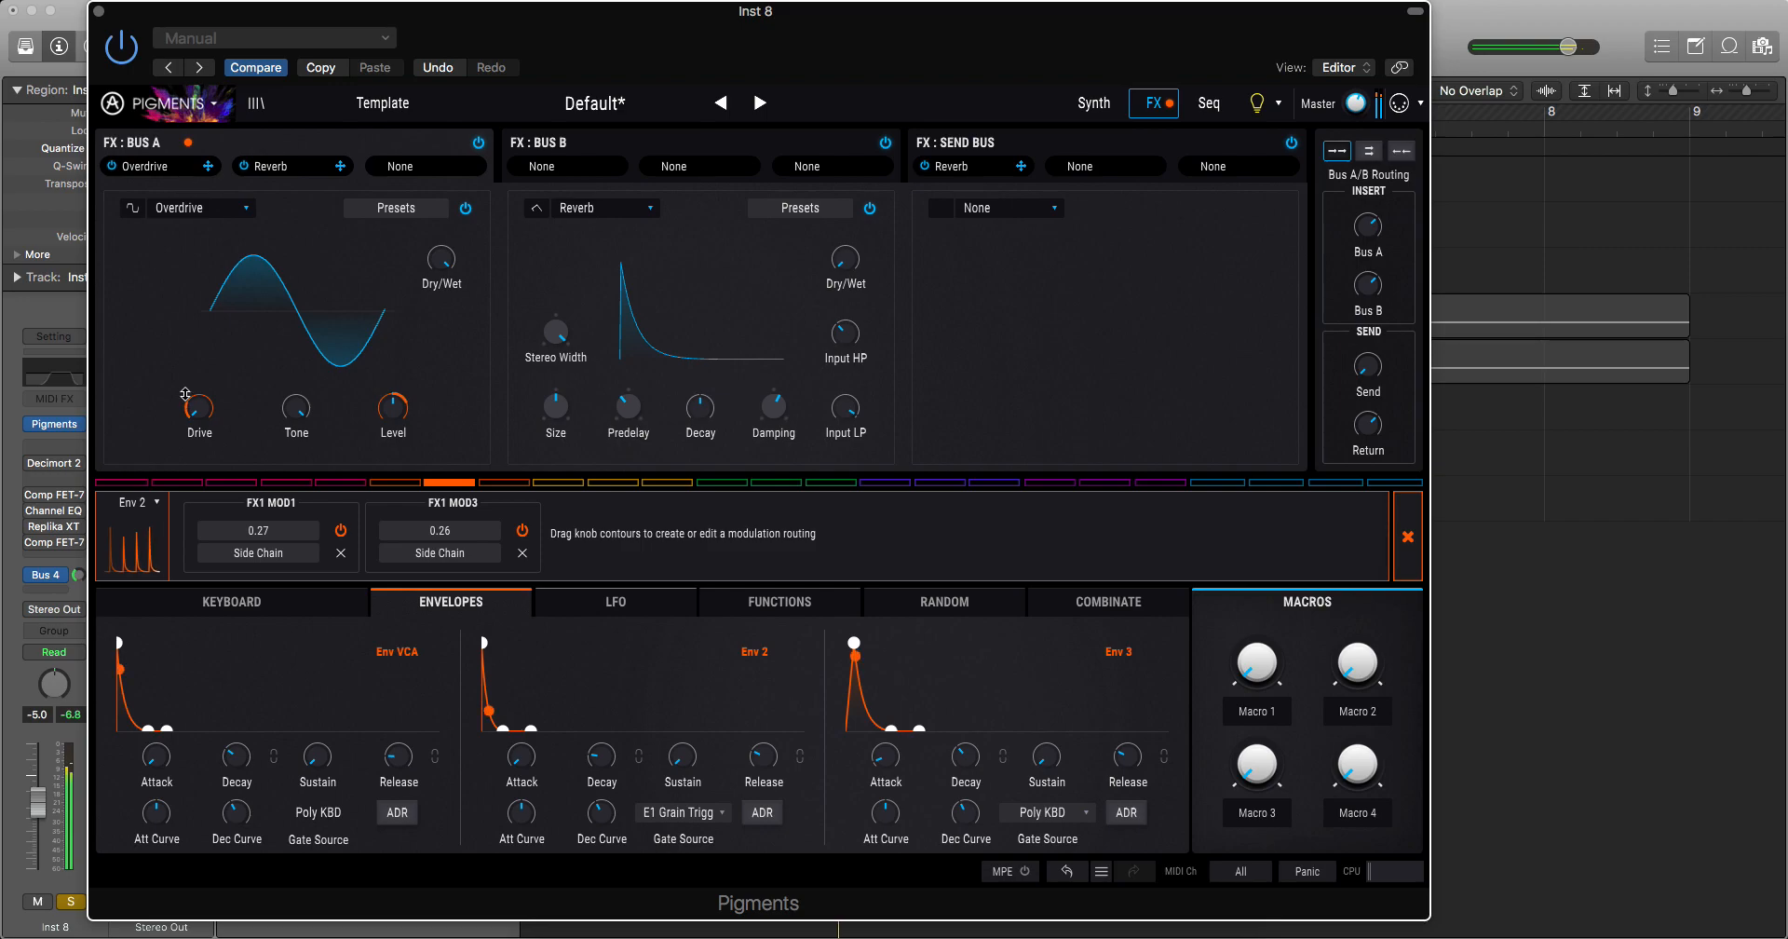
{"action": "left_click_drag", "start_coordinate": [185, 401], "coordinate": [185, 397]}
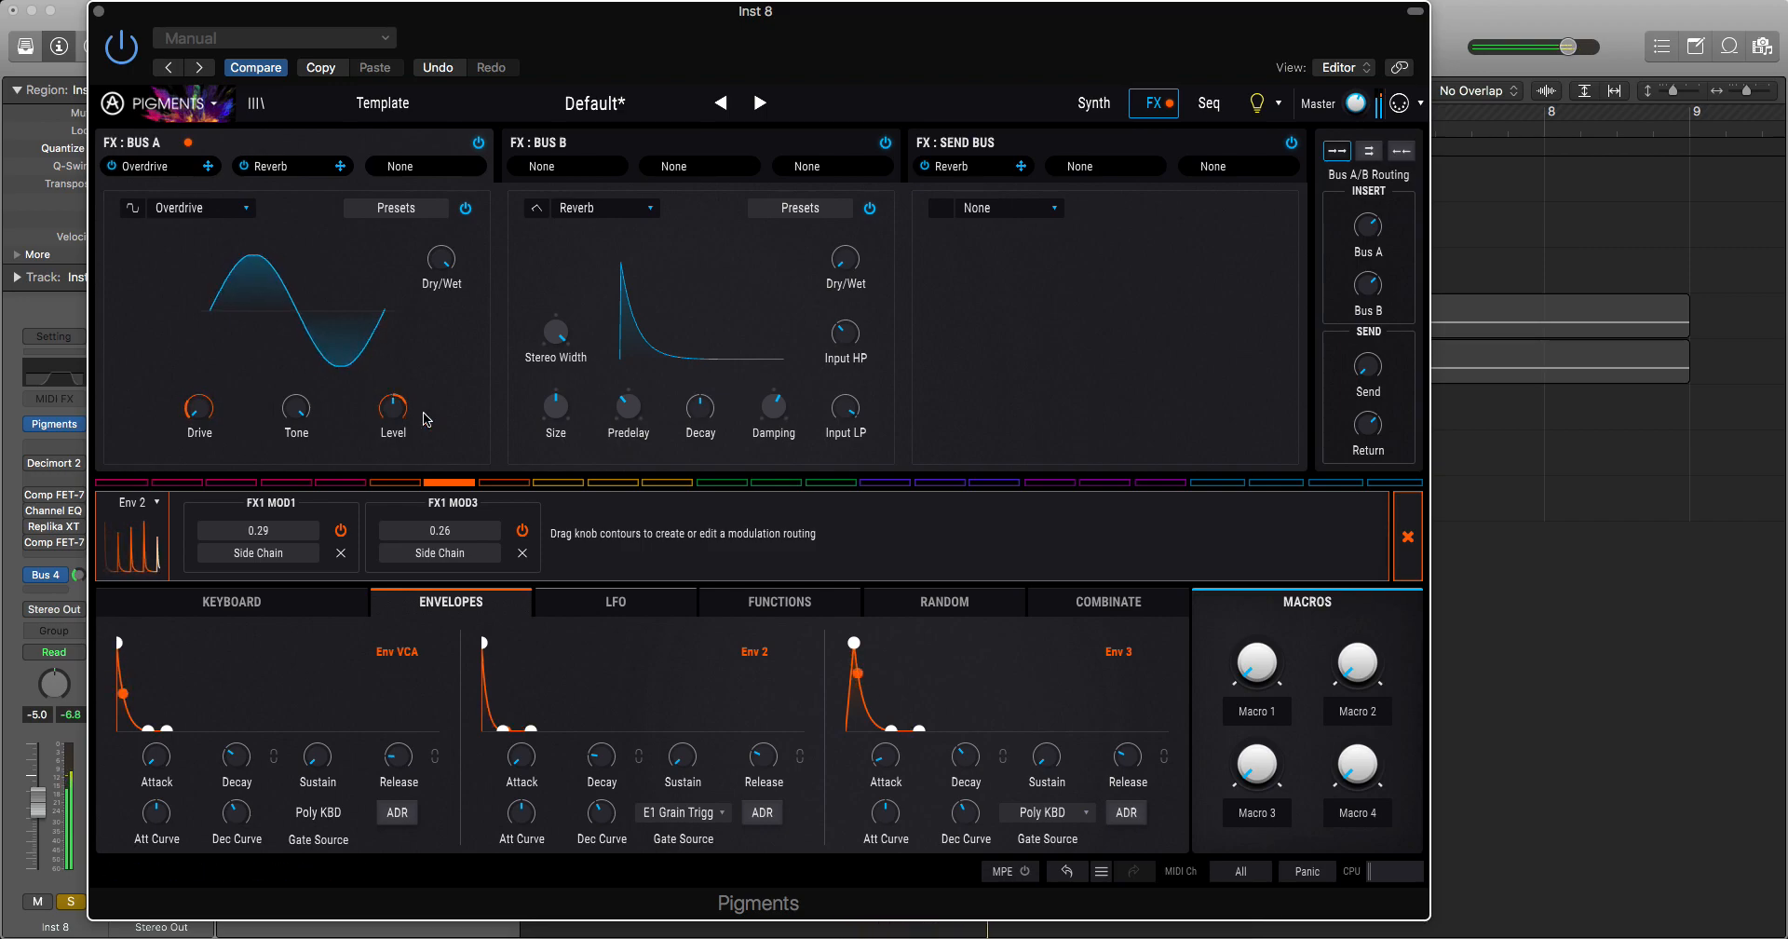
Step: Return Pigments to the Synth view, then enable the Decimort 2 insert on Inst 8 and adjust its preamp
{"action": "left_click_drag", "start_coordinate": [896, 54], "coordinate": [1059, 54]}
{"action": "left_click", "coordinate": [1248, 105]}
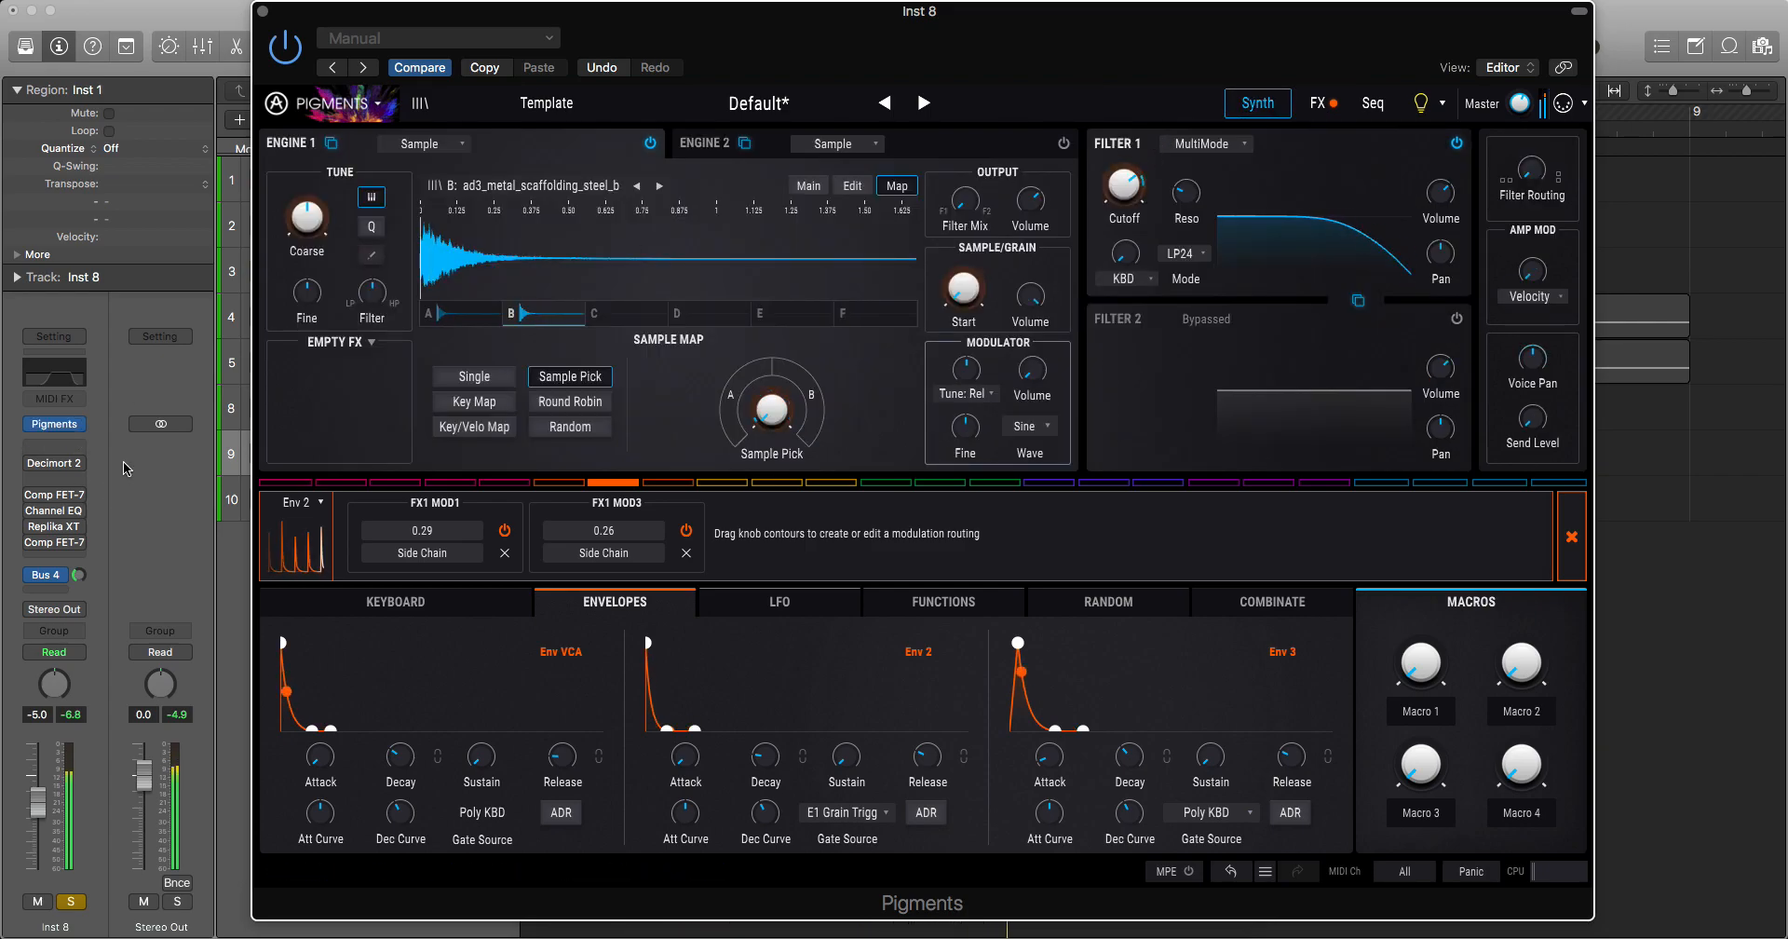
{"action": "left_click", "coordinate": [31, 464]}
{"action": "left_click", "coordinate": [55, 462]}
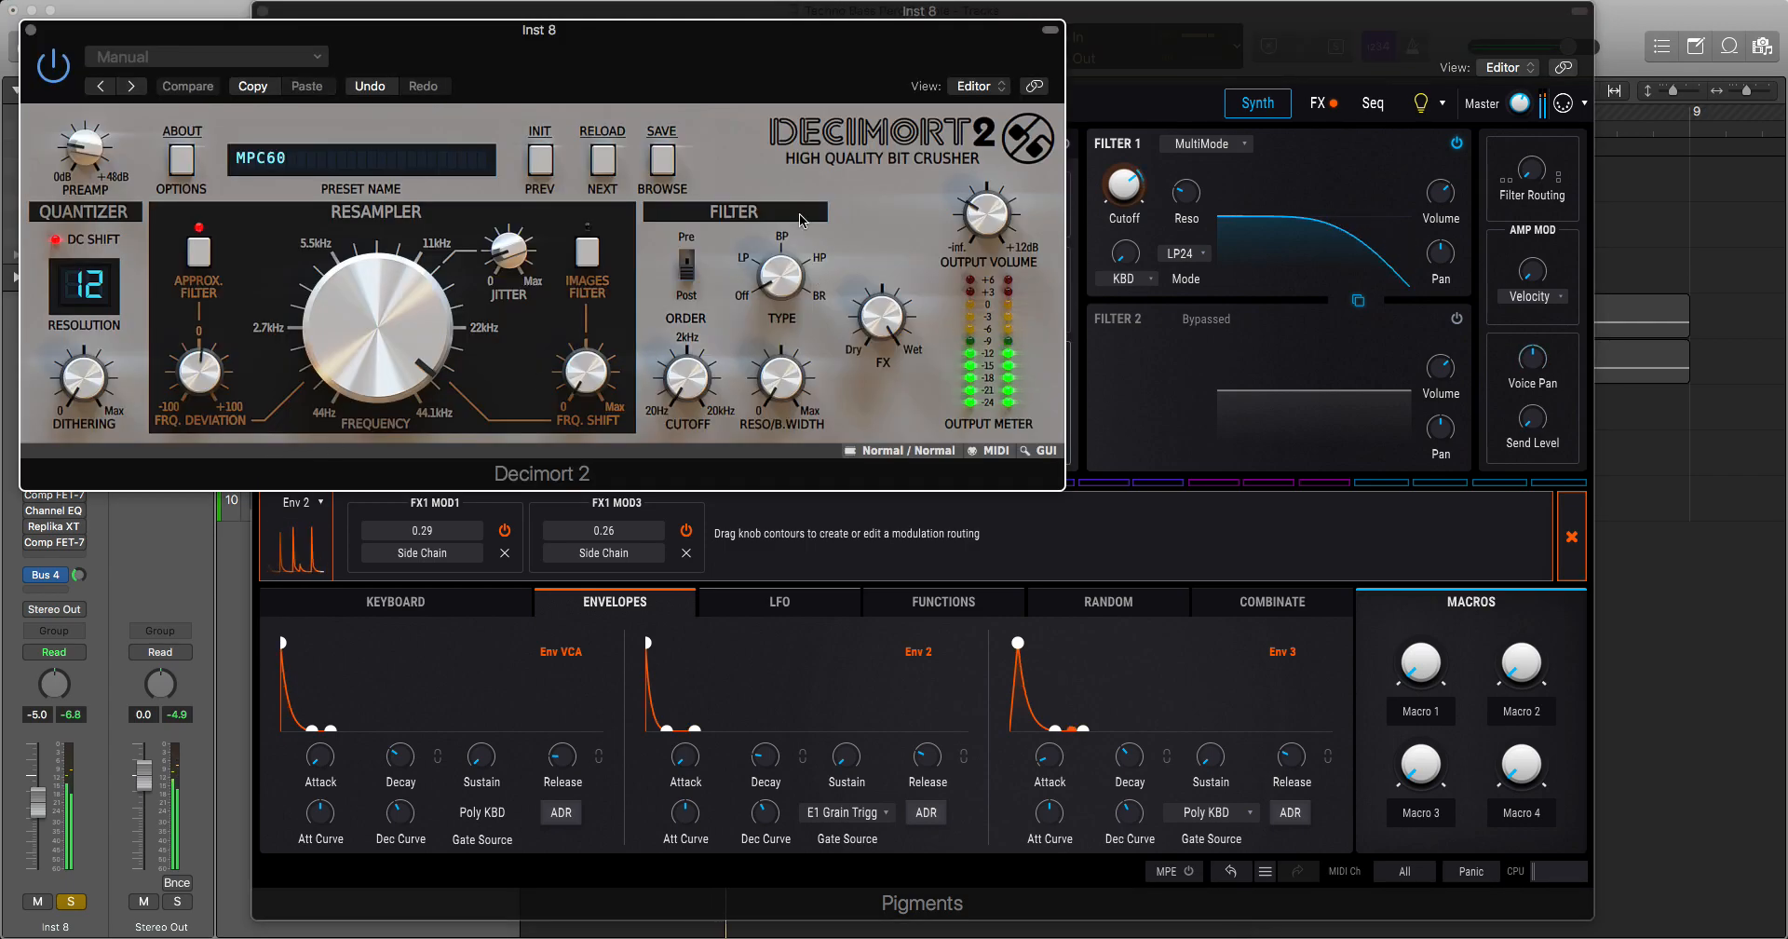
{"action": "left_click_drag", "start_coordinate": [79, 147], "coordinate": [80, 160]}
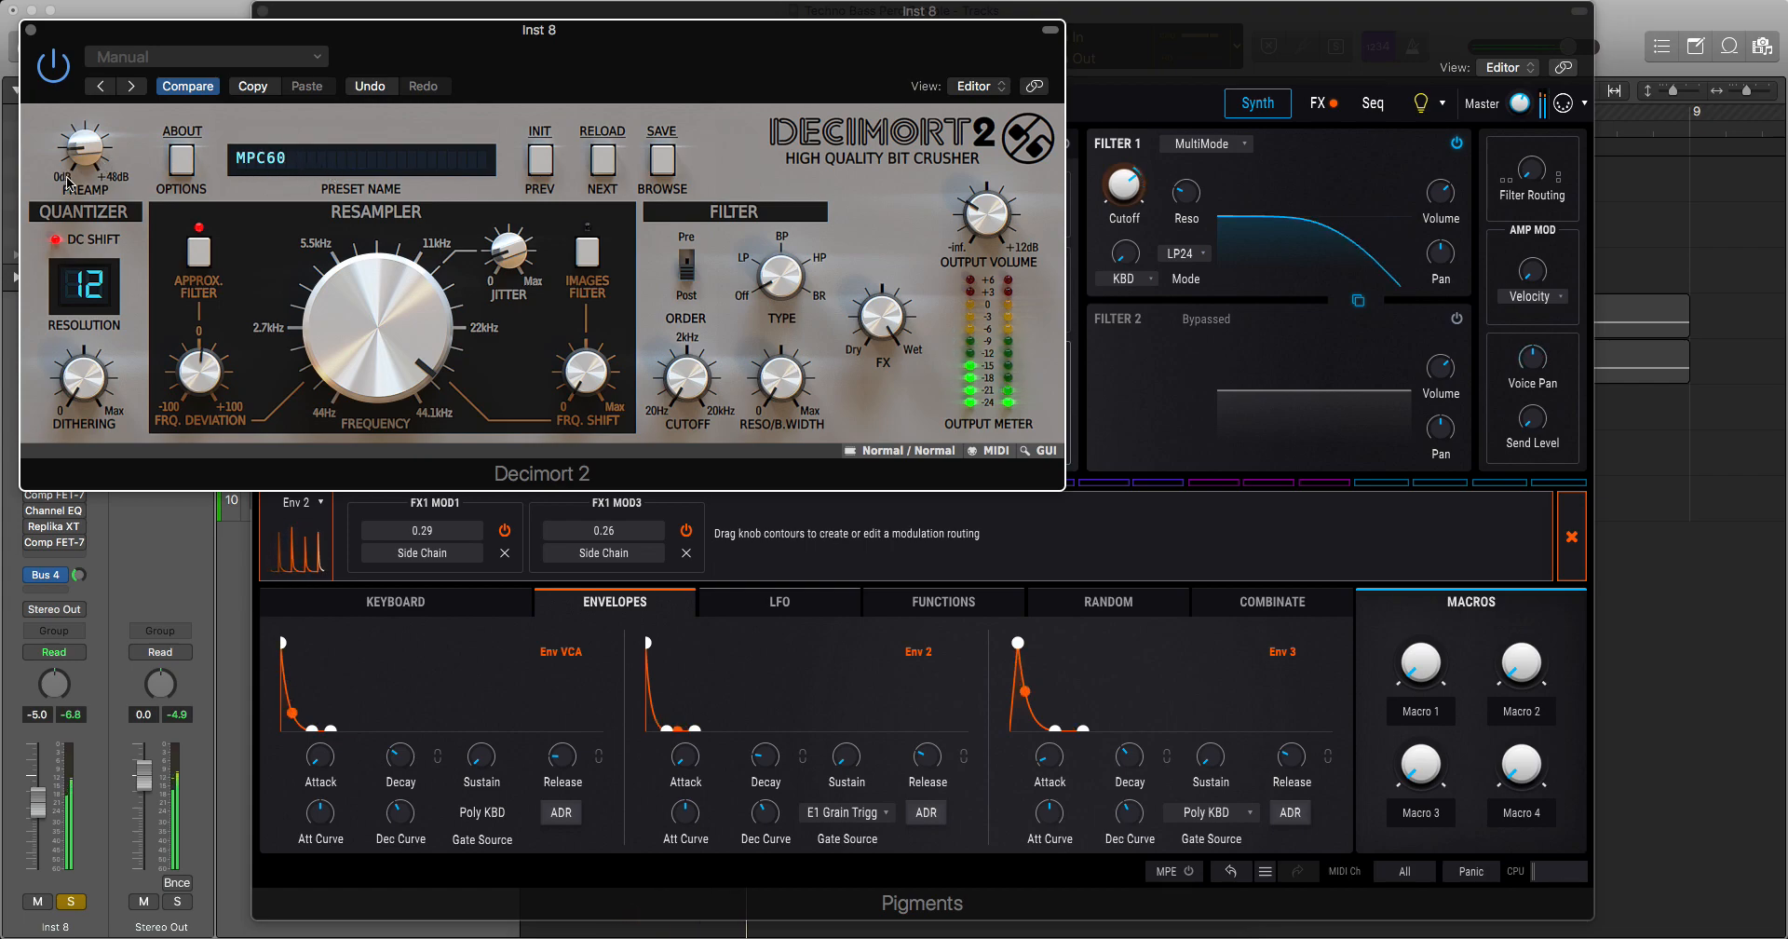
{"action": "left_click", "coordinate": [27, 34]}
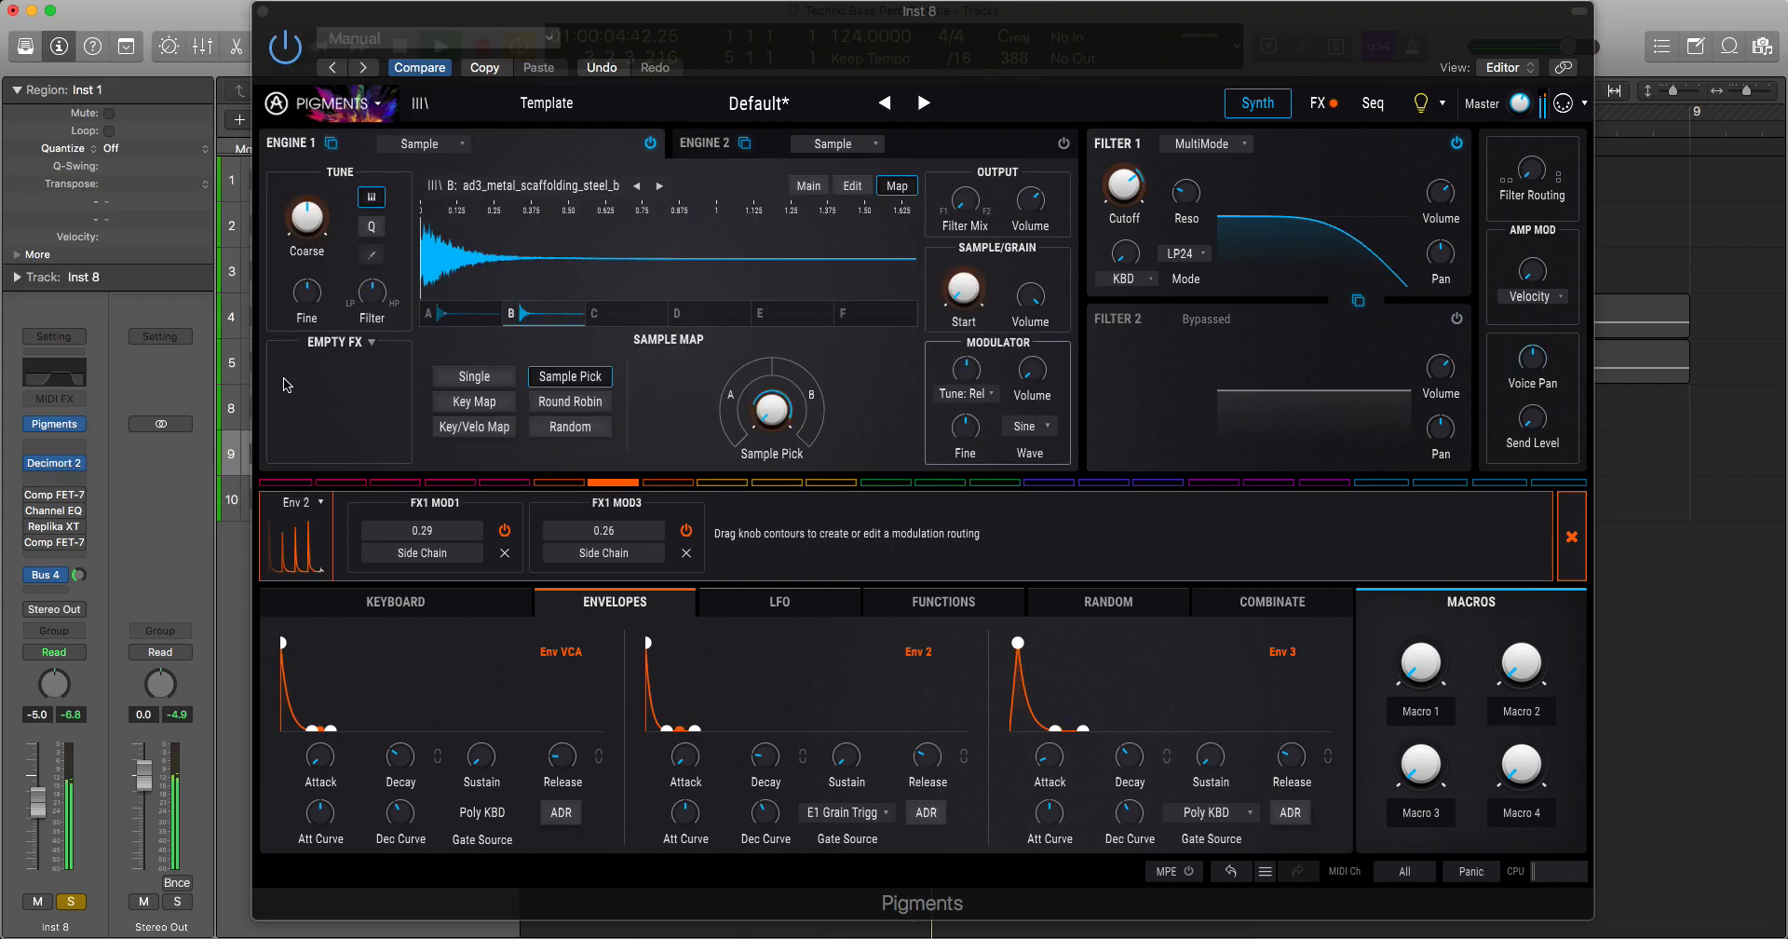
Step: Enable the first Comp FET-76 insert on Inst 8 and set its release to 6.76
{"action": "left_click", "coordinate": [58, 497]}
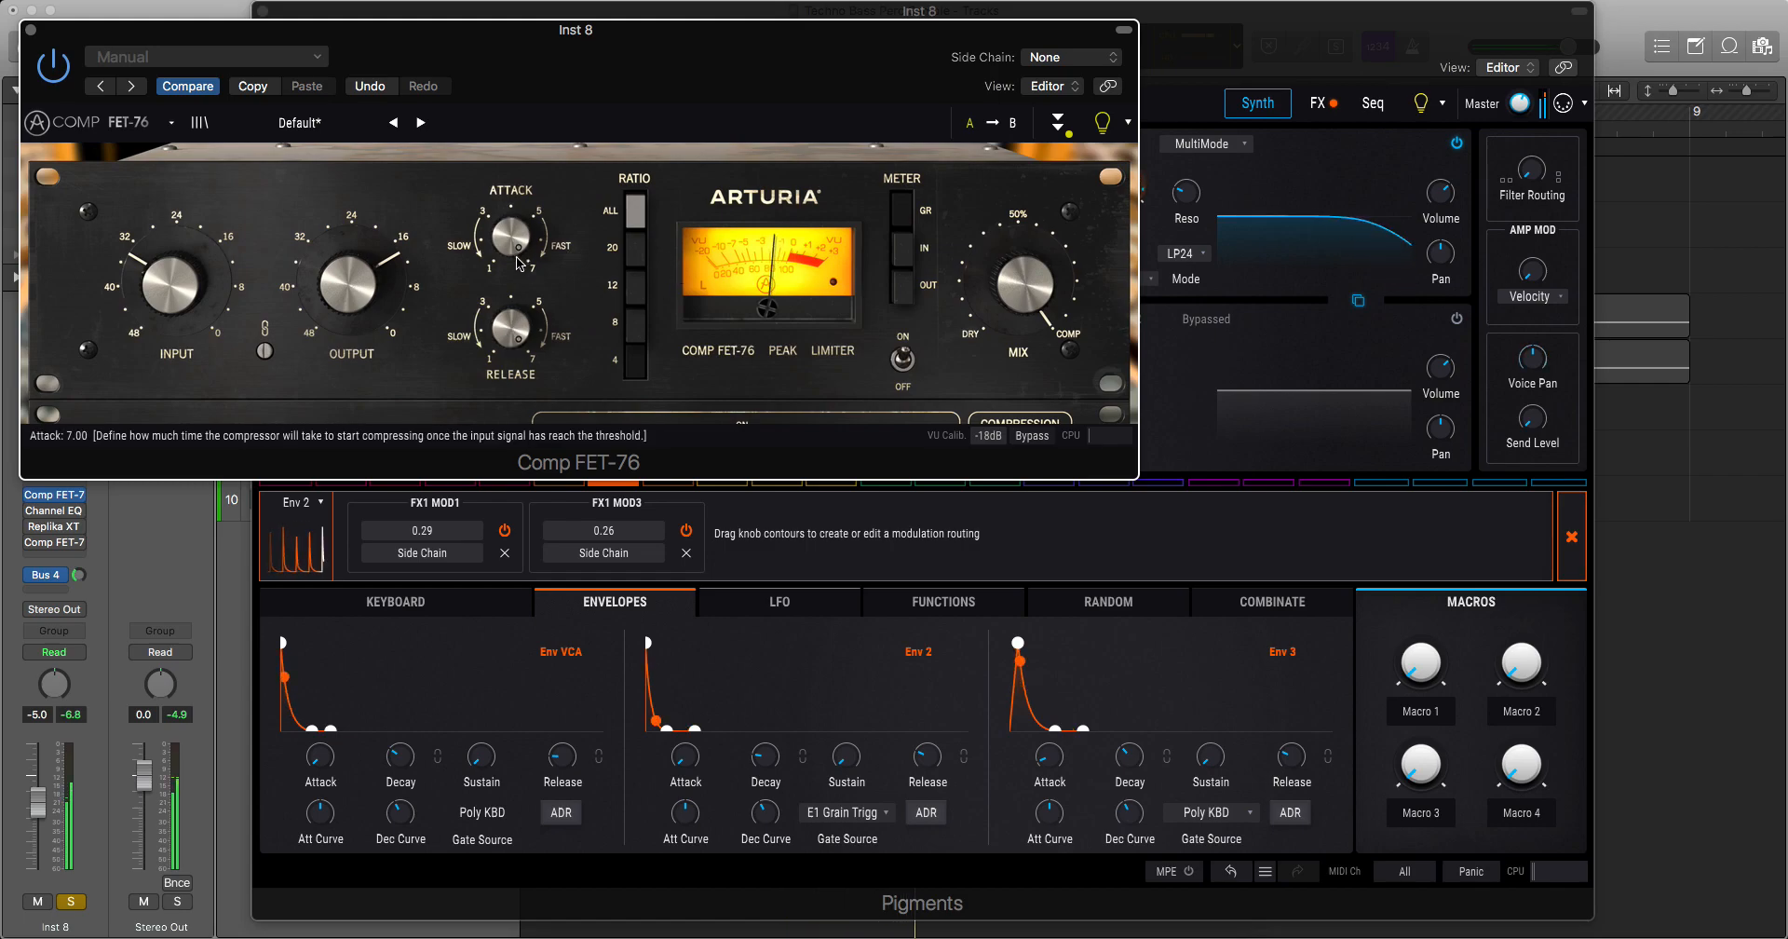
{"action": "left_click_drag", "start_coordinate": [528, 333], "coordinate": [498, 330]}
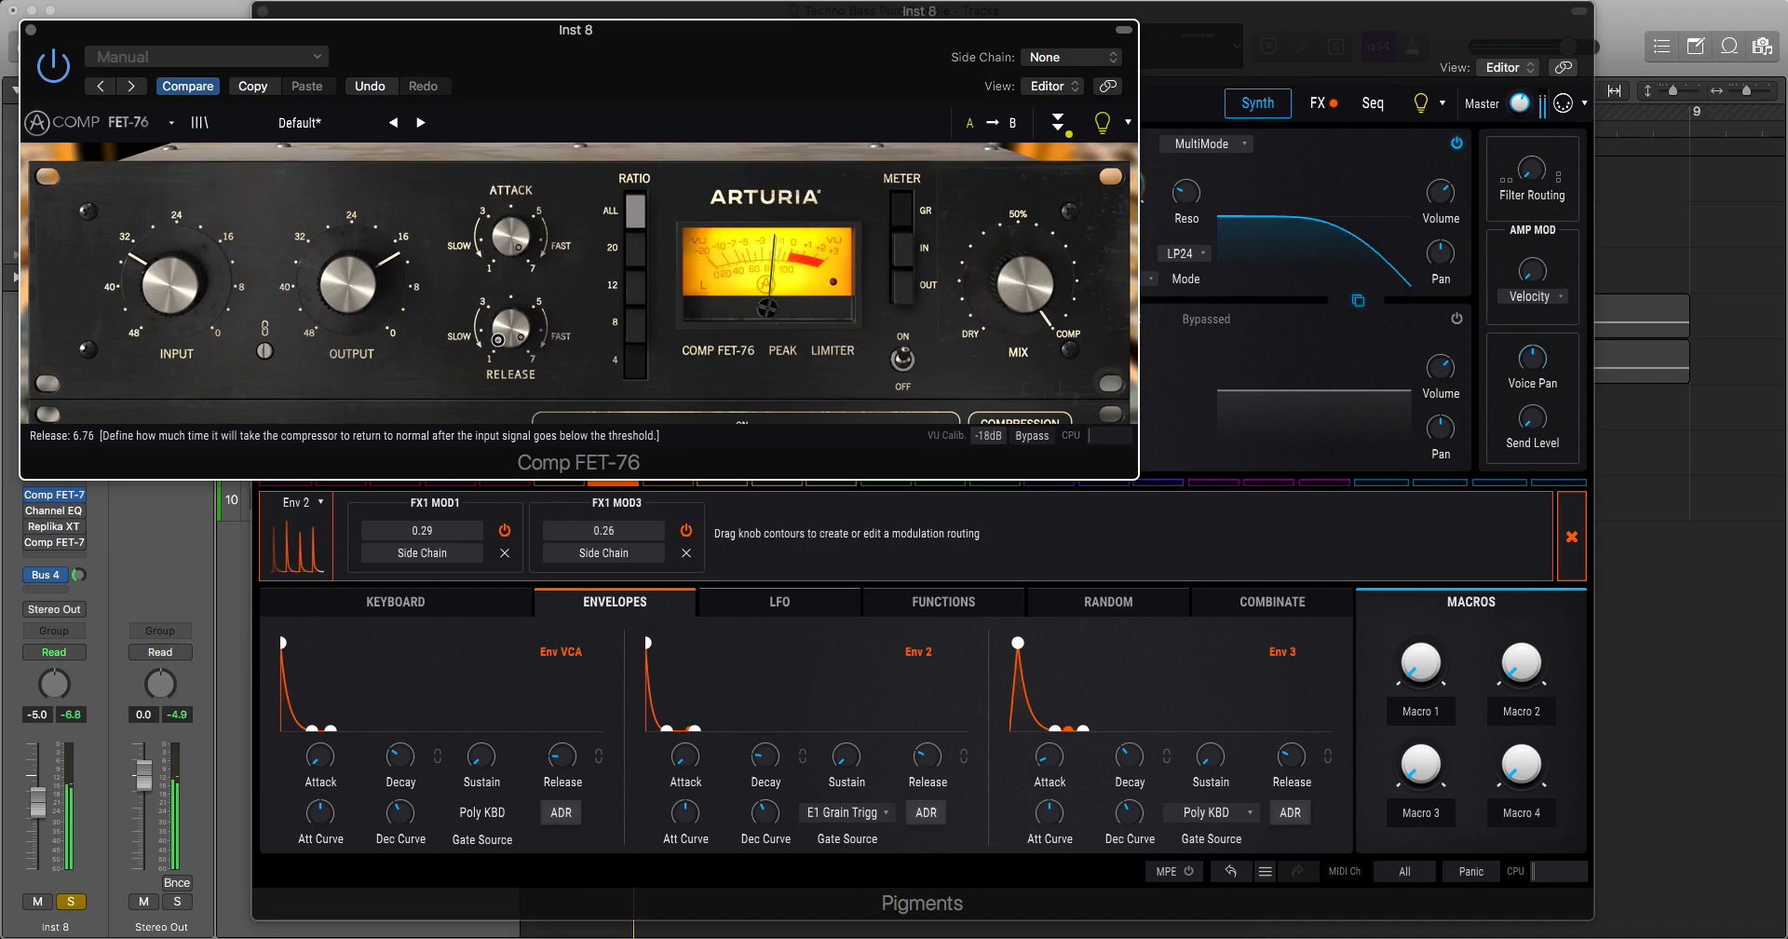
{"action": "left_click", "coordinate": [32, 35]}
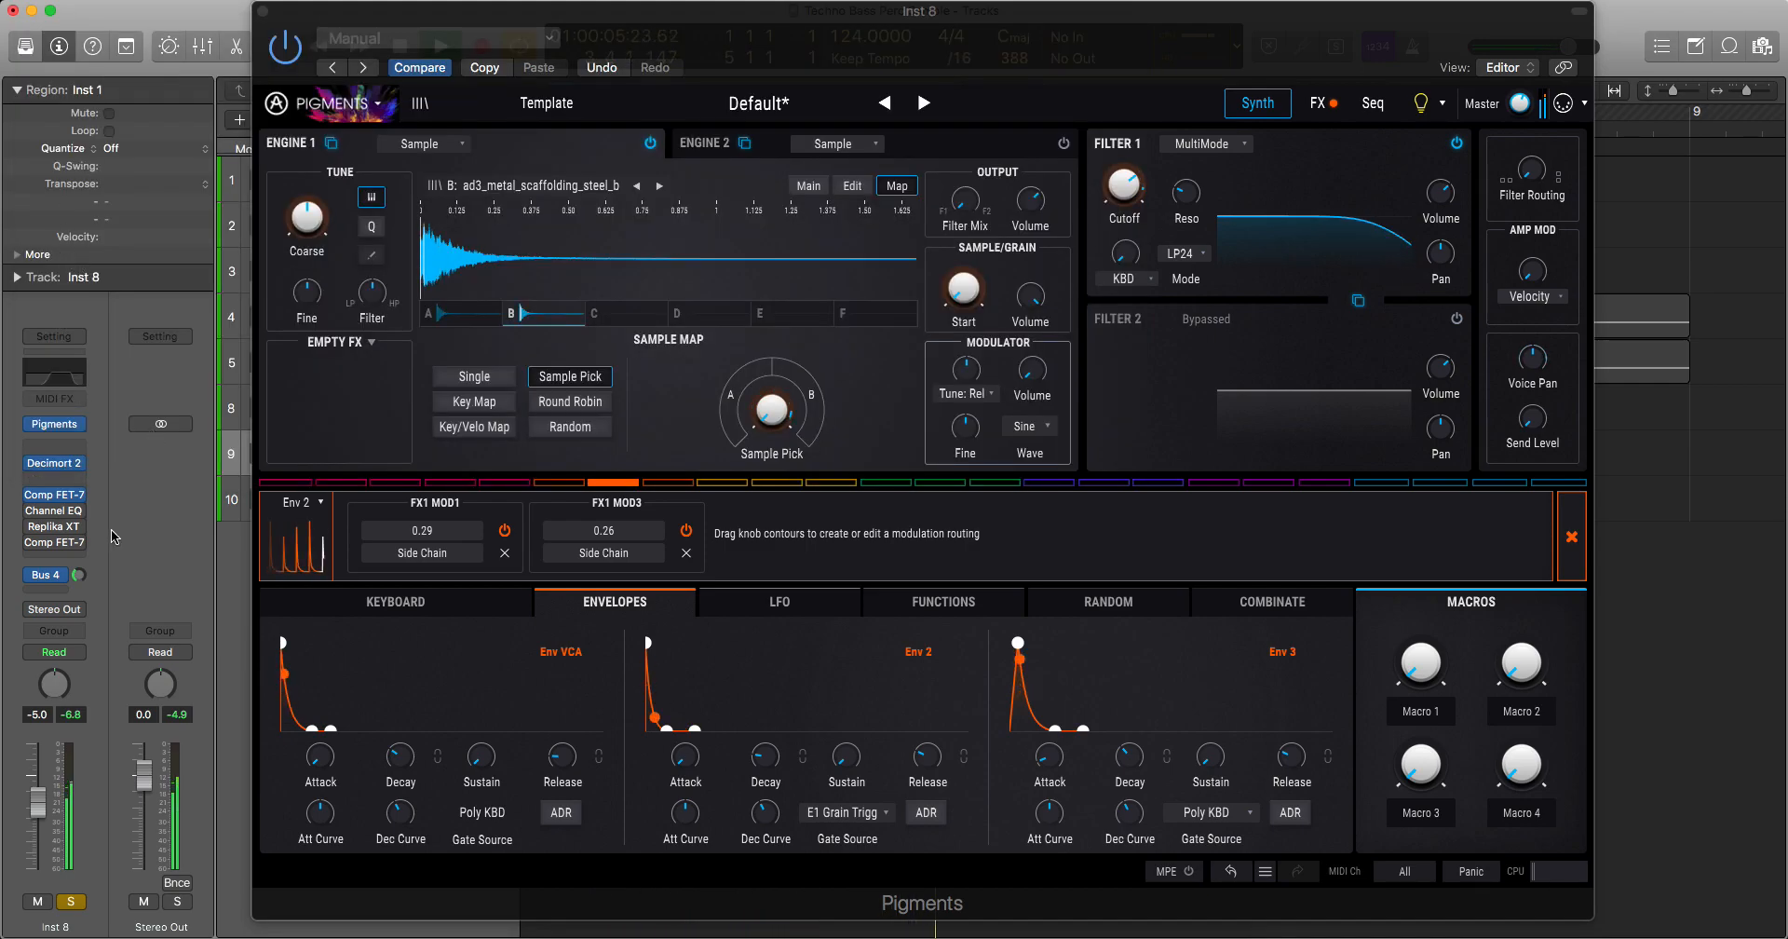
Step: Open the Channel EQ insert on Inst 8 and switch on its band-limiting low and high cuts
{"action": "left_click", "coordinate": [55, 511]}
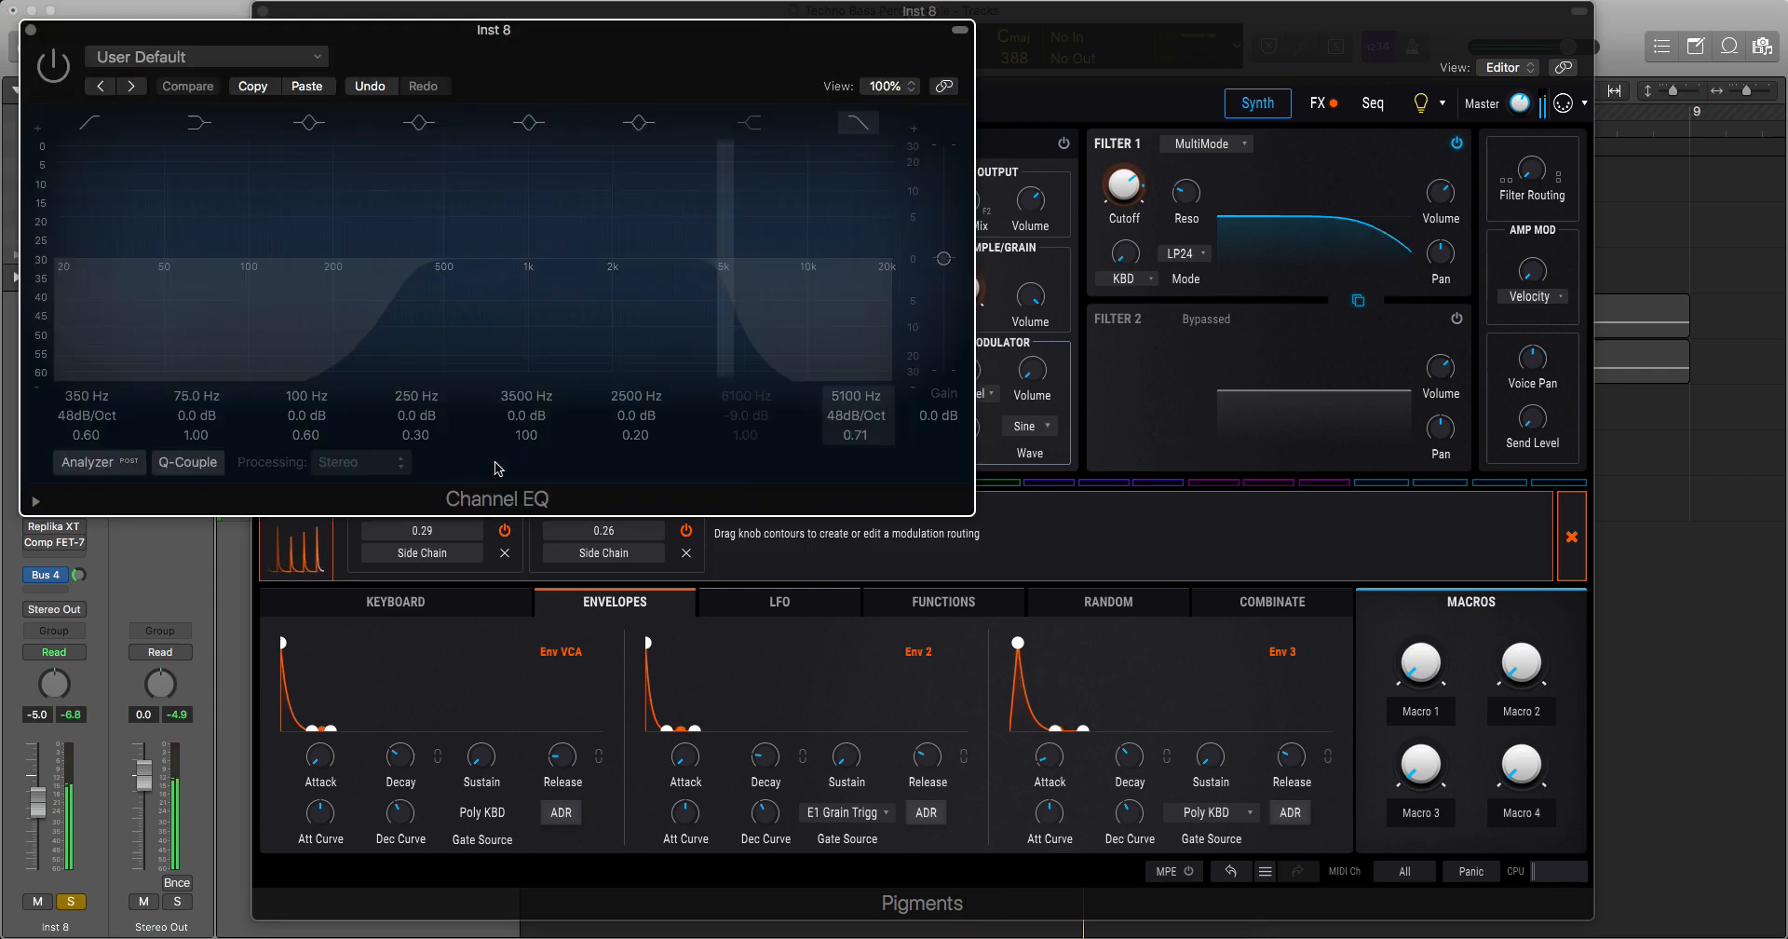
{"action": "left_click_drag", "start_coordinate": [666, 54], "coordinate": [998, 39]}
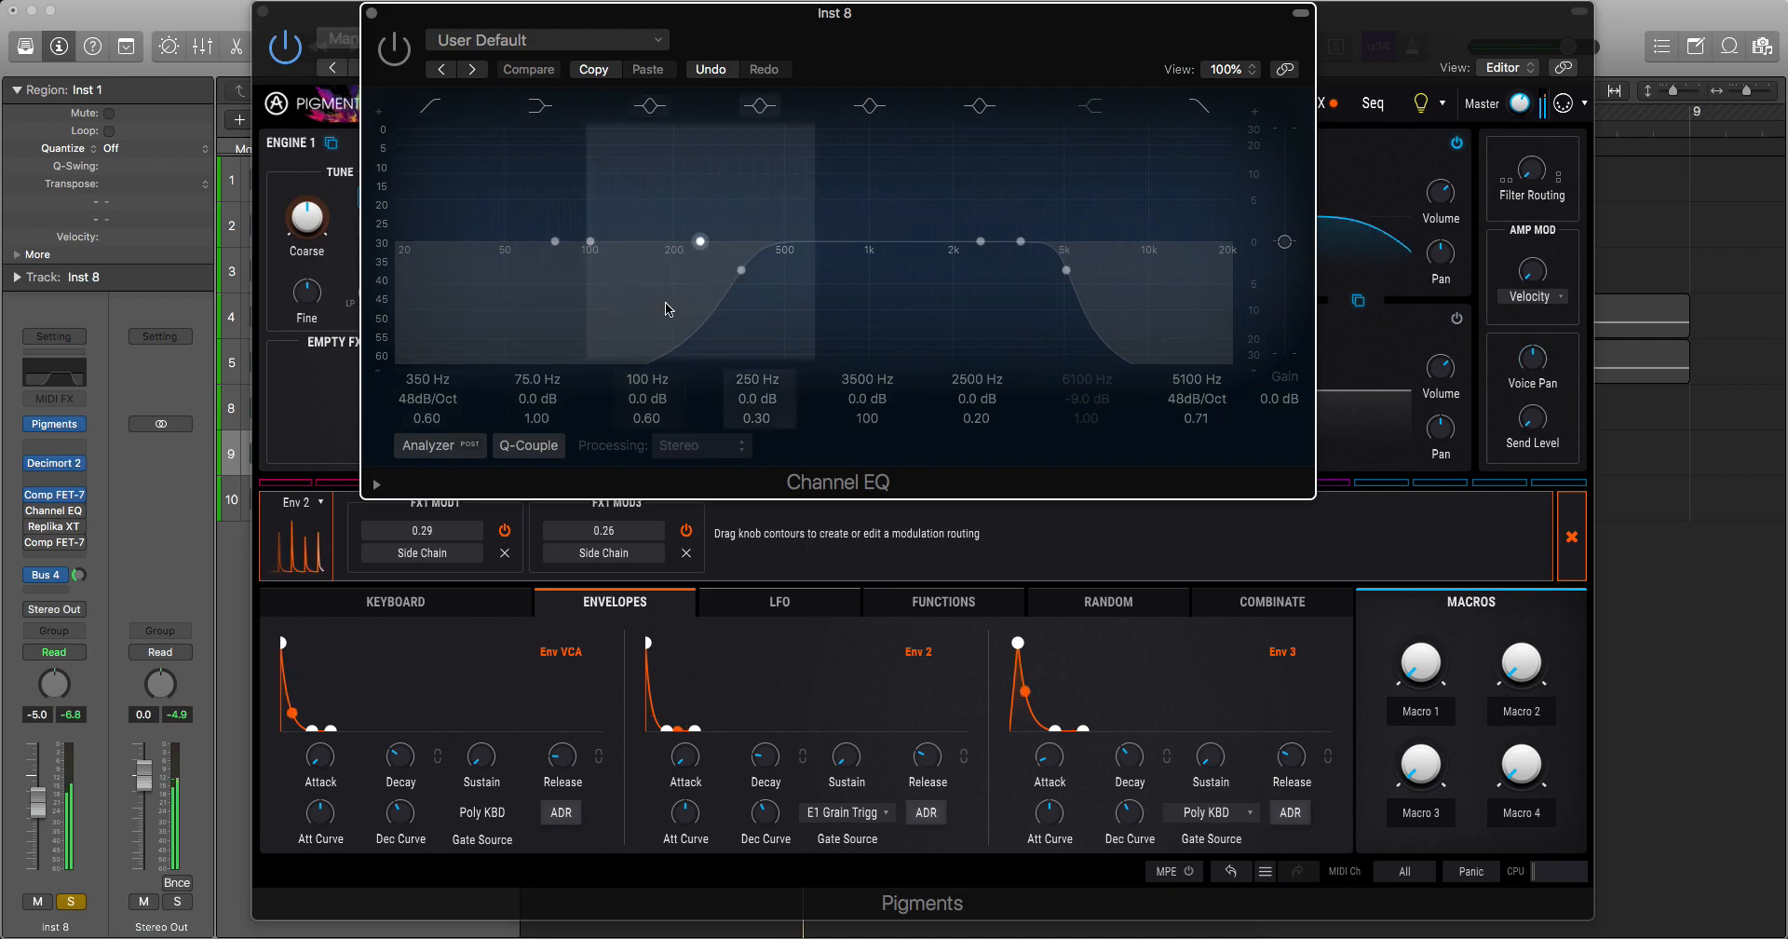
{"action": "left_click", "coordinate": [402, 61]}
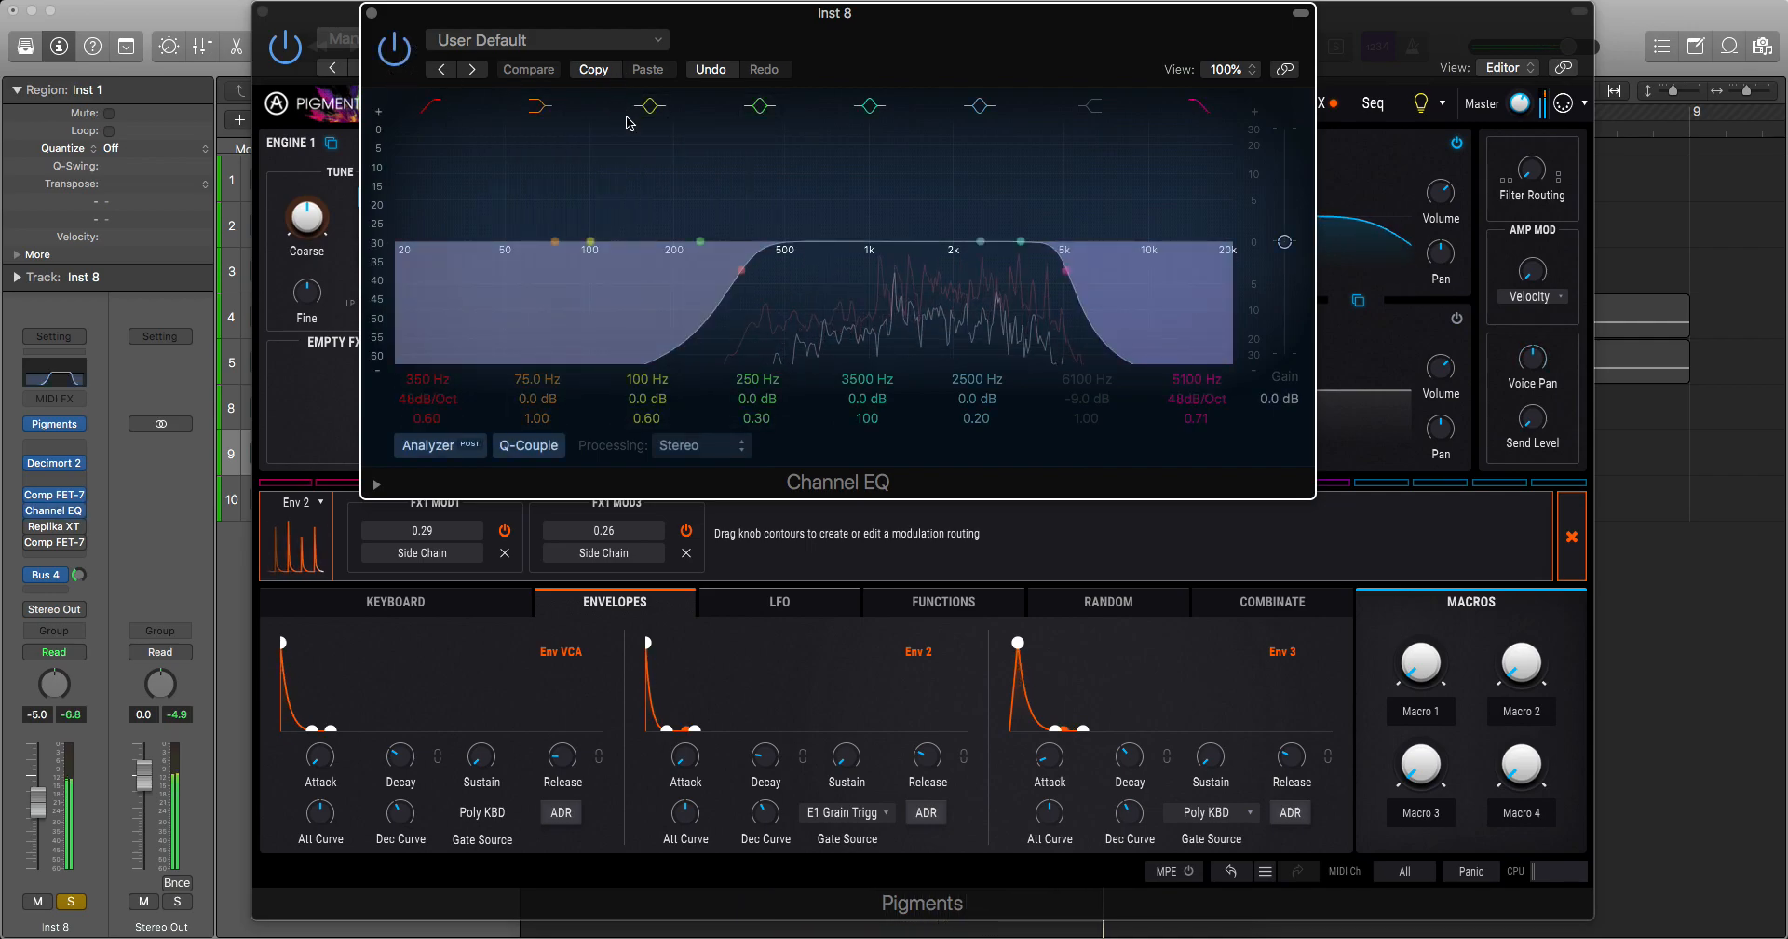
Step: Enable the Replika XT delay and the last Comp FET-76 insert, the one sidechained to Audio 1
{"action": "left_click", "coordinate": [55, 527]}
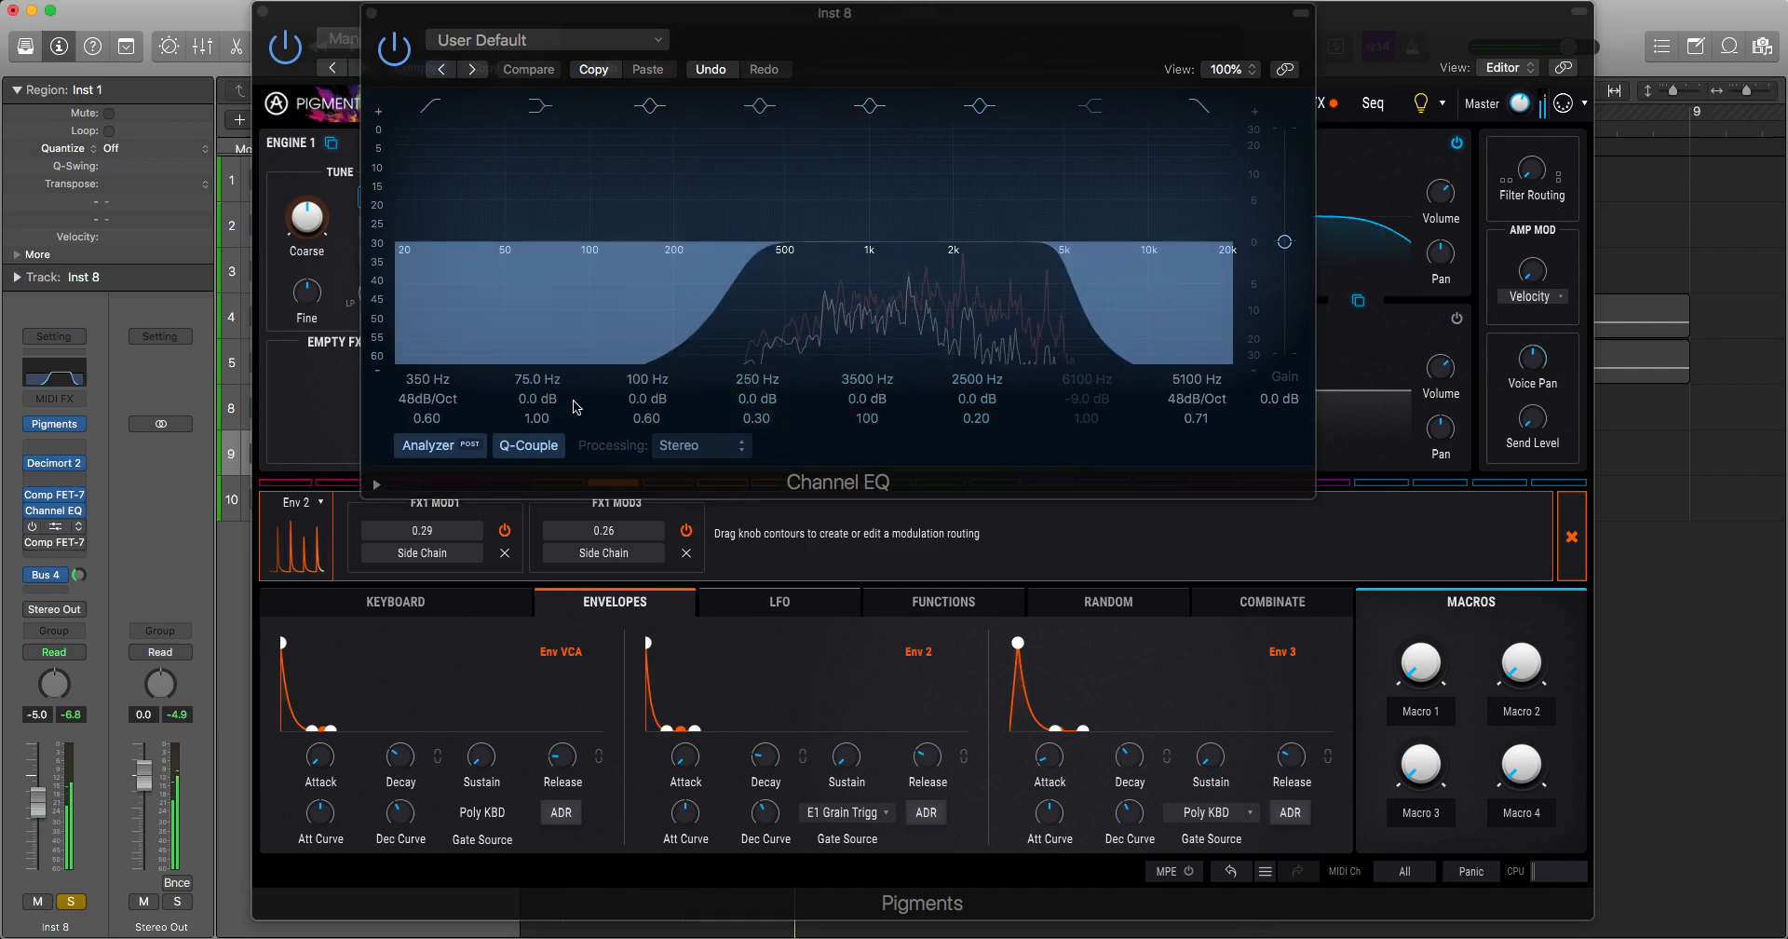
{"action": "left_click_drag", "start_coordinate": [1181, 49], "coordinate": [1003, 52]}
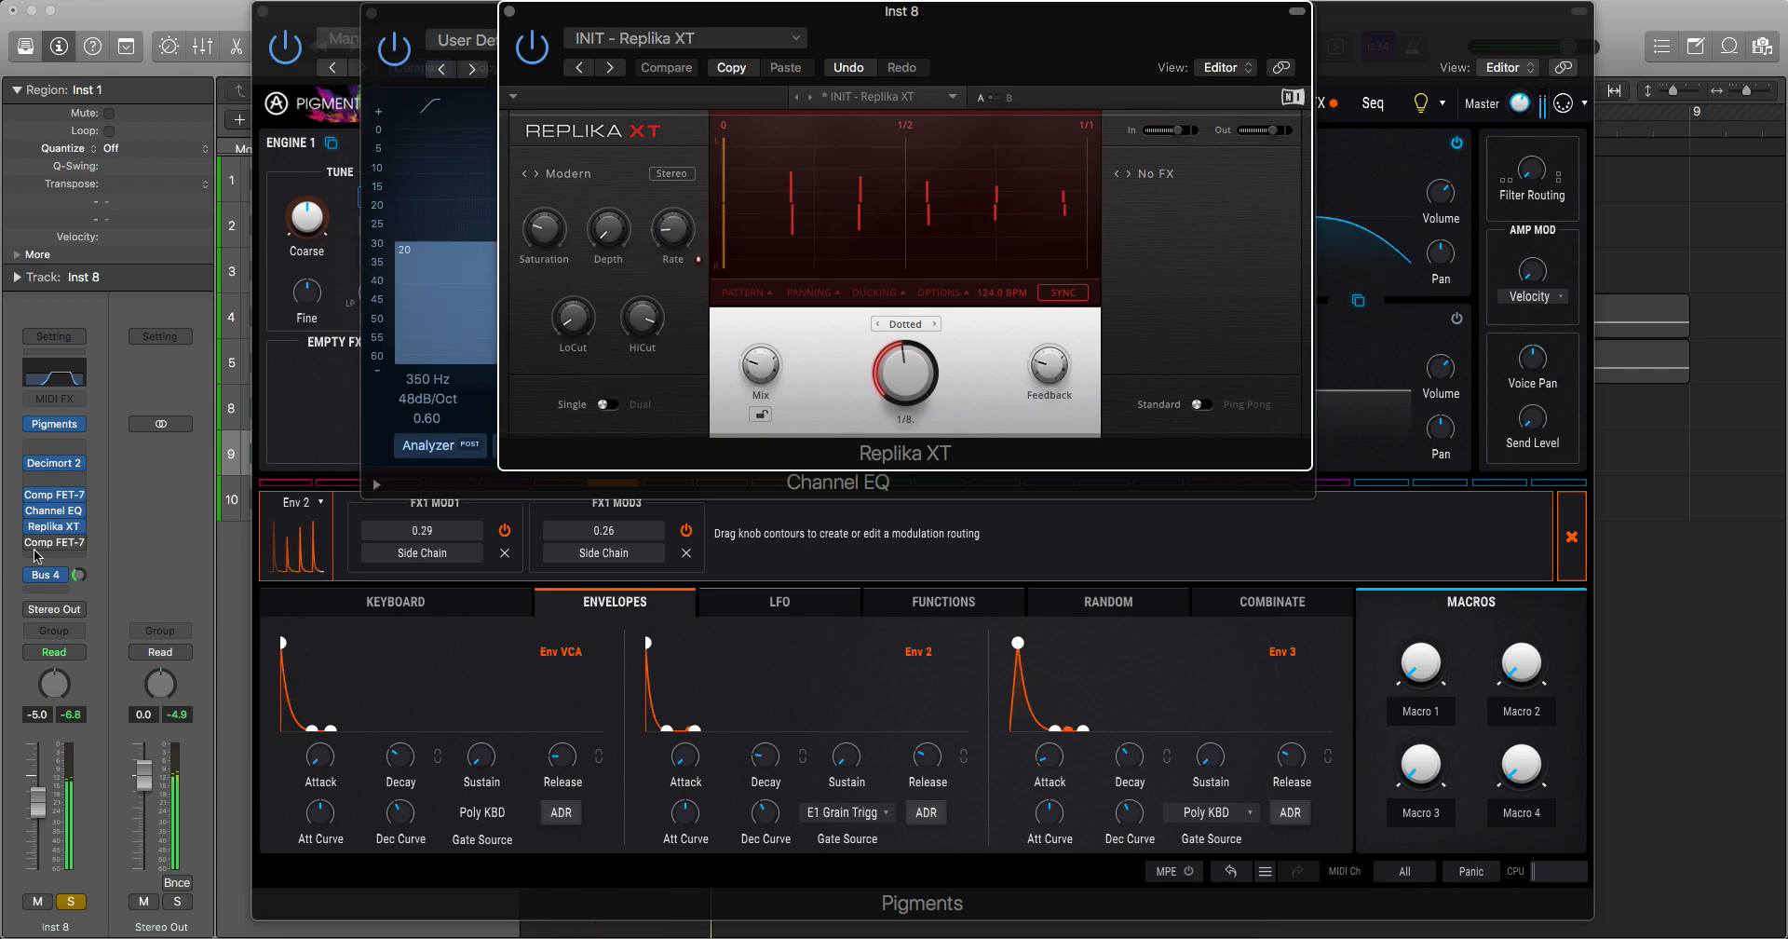
{"action": "left_click", "coordinate": [53, 494]}
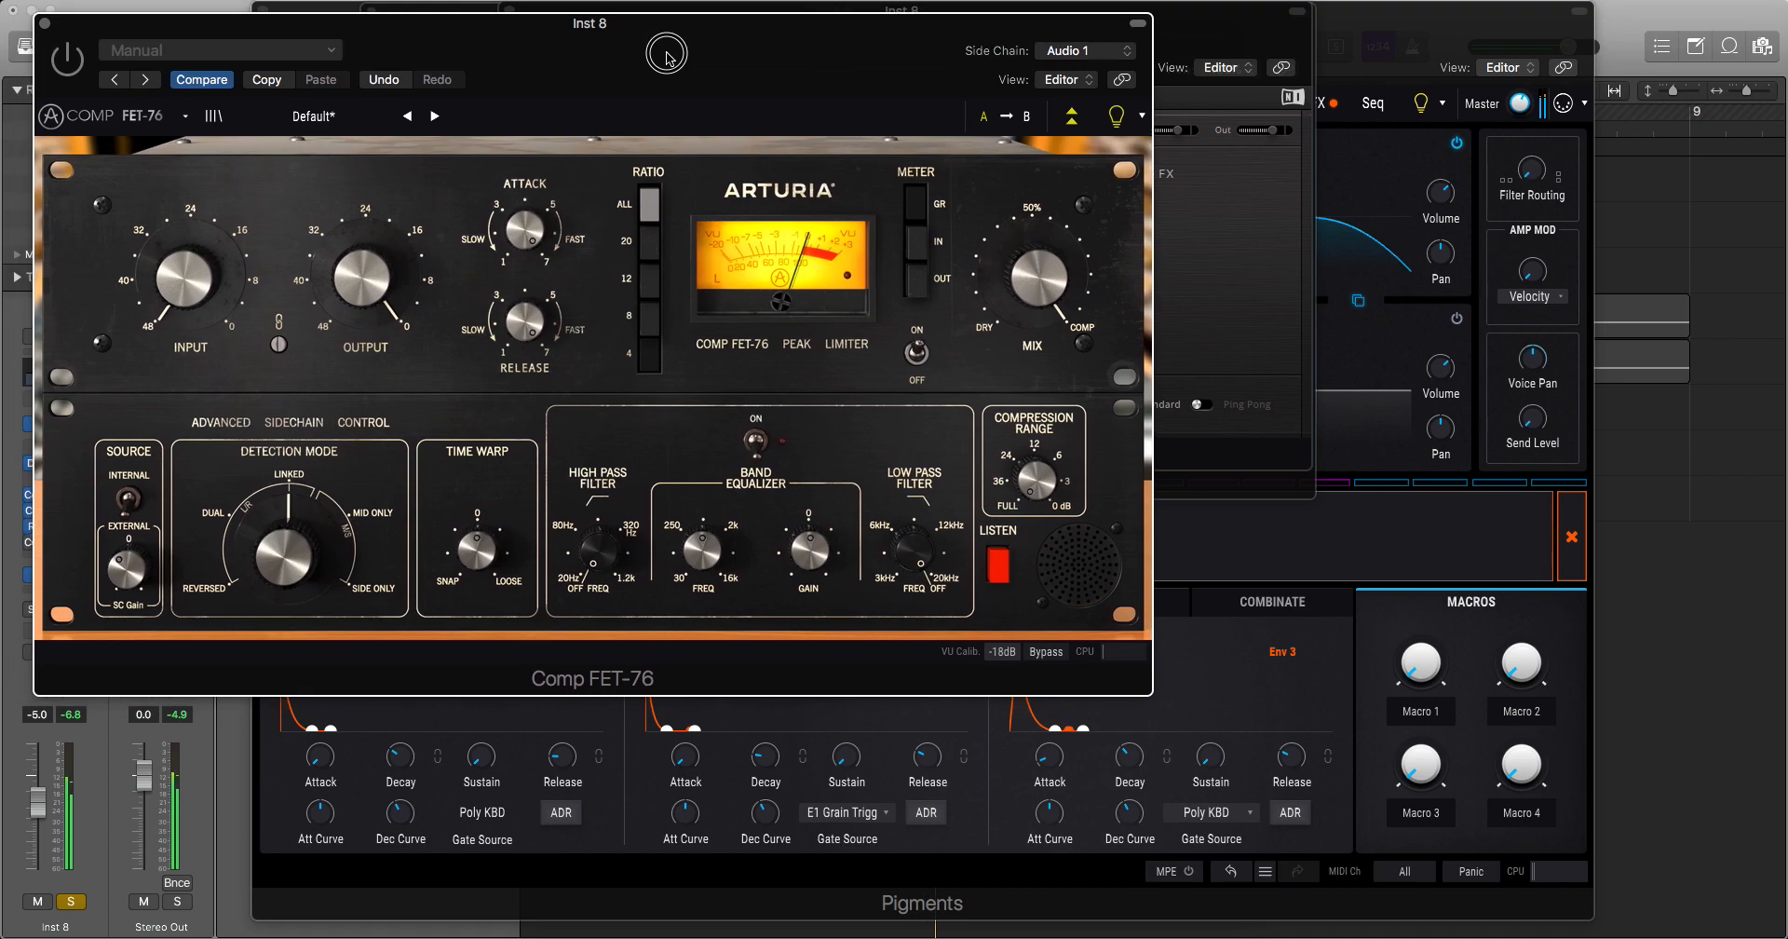
{"action": "left_click_drag", "start_coordinate": [667, 54], "coordinate": [832, 42]}
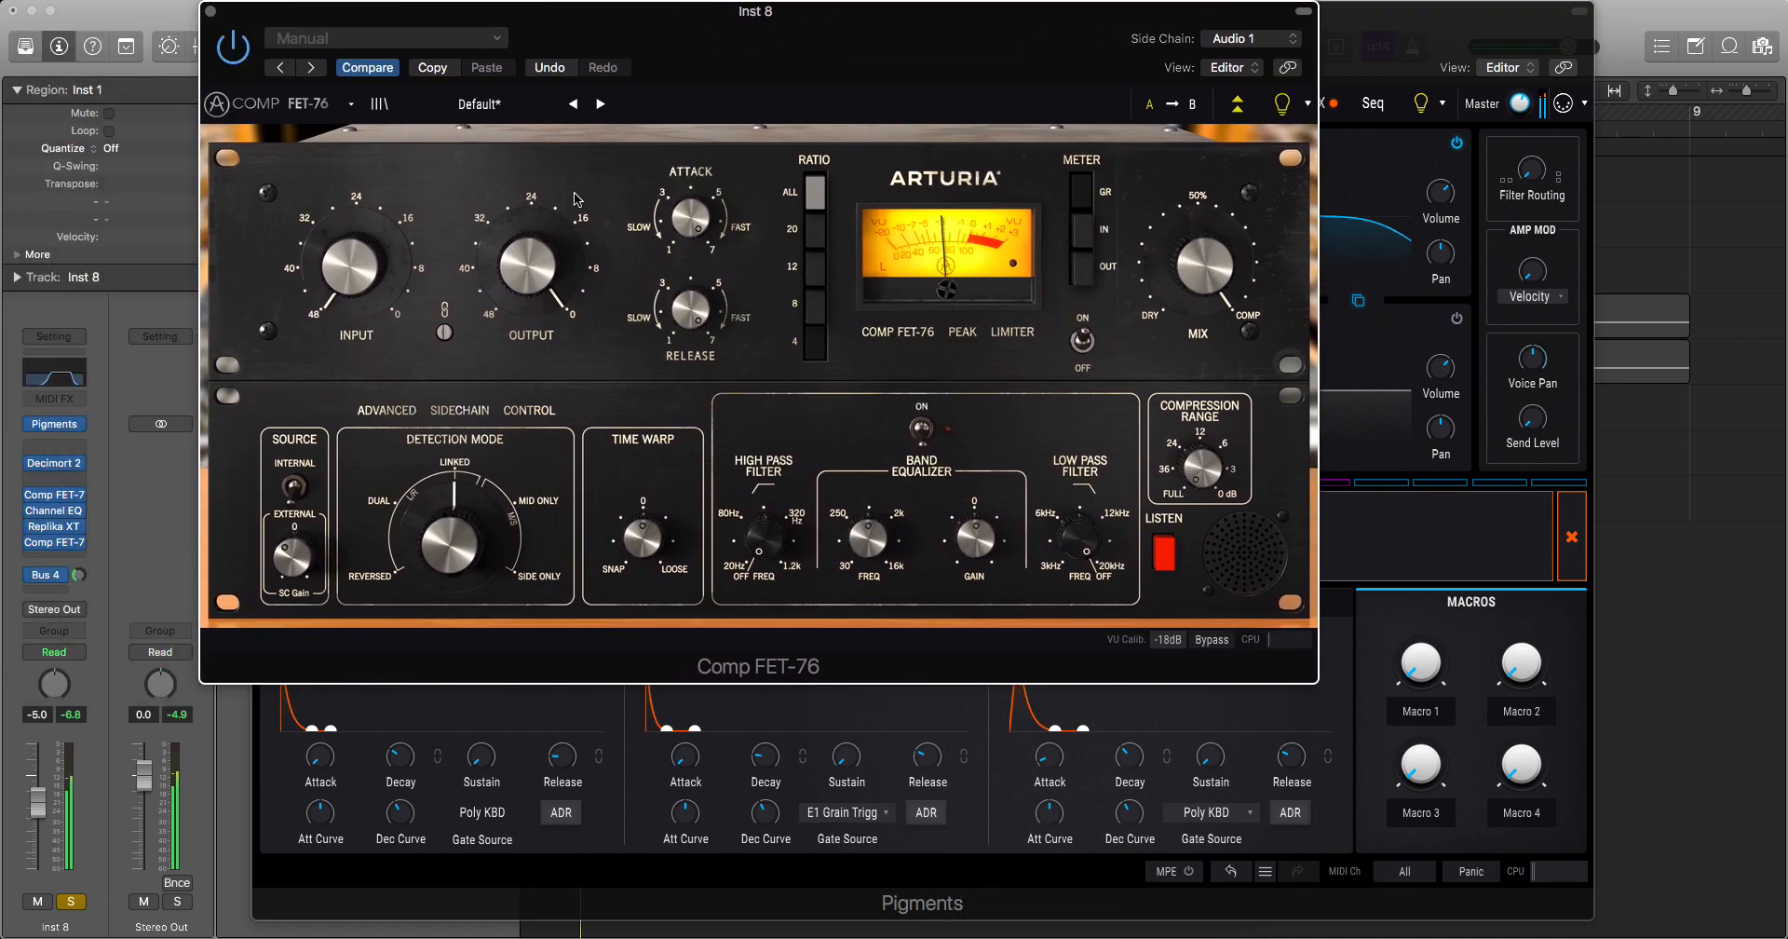
Step: Unsolo the Inst 8 track, raise its volume fader to -3.2 dB, and show the Bus 4 send's aux channel
{"action": "left_click", "coordinate": [73, 901]}
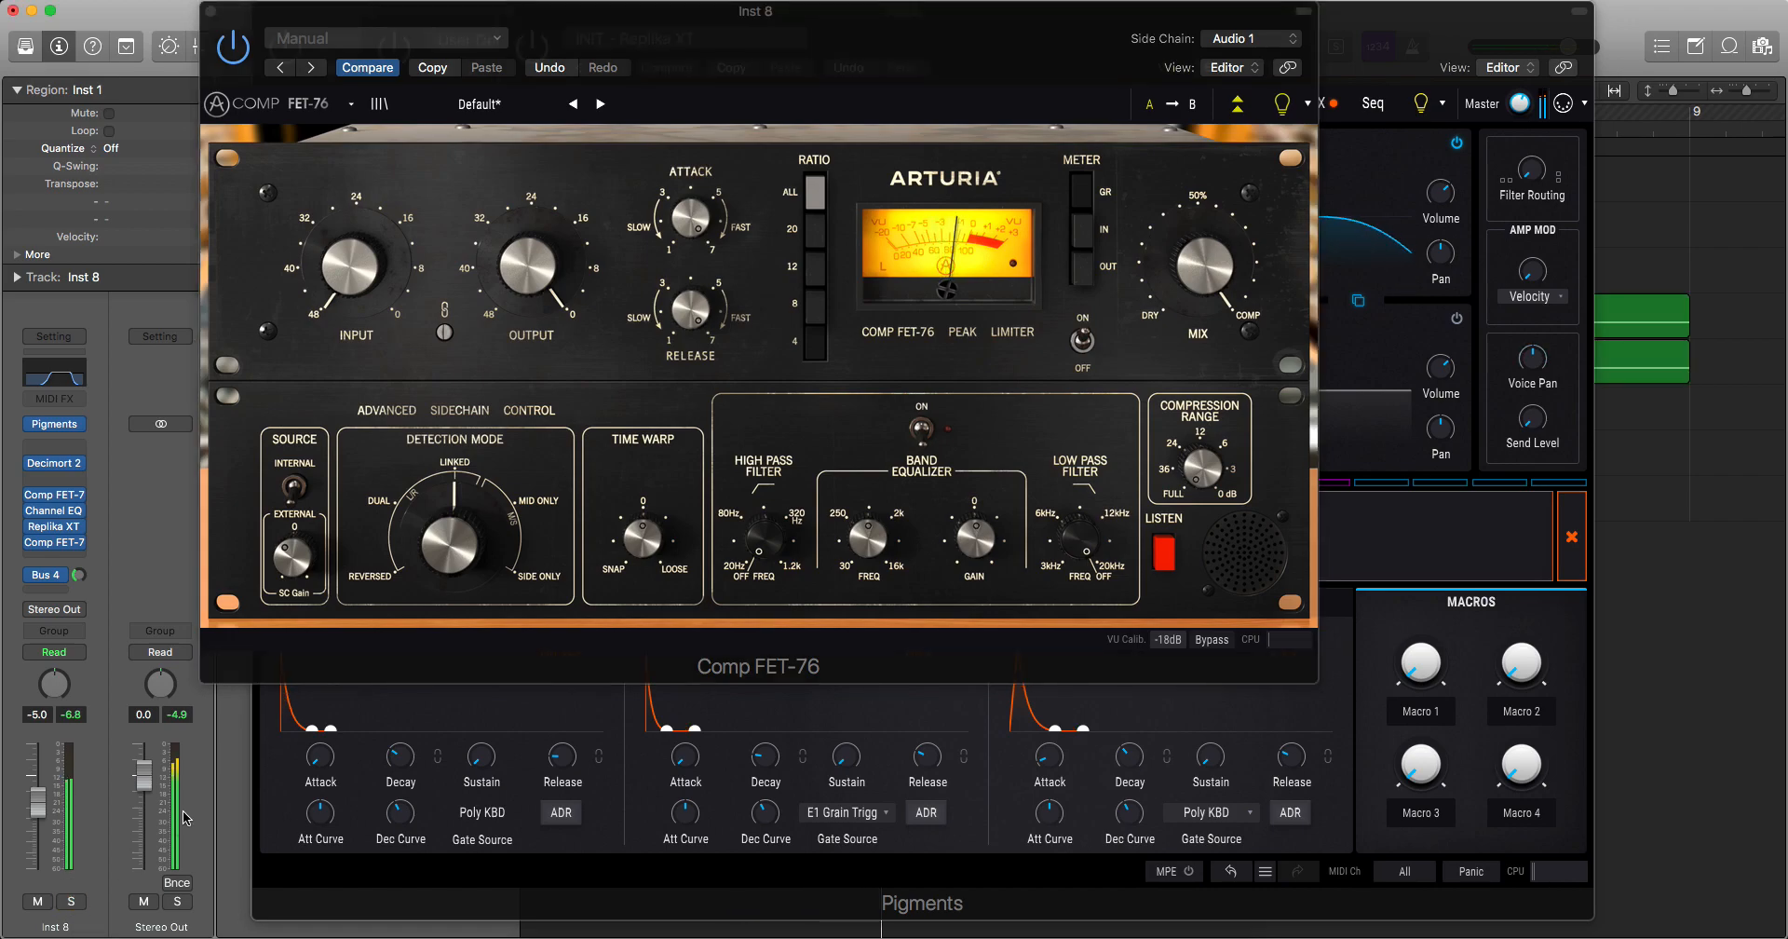
{"action": "left_click_drag", "start_coordinate": [38, 803], "coordinate": [37, 794]}
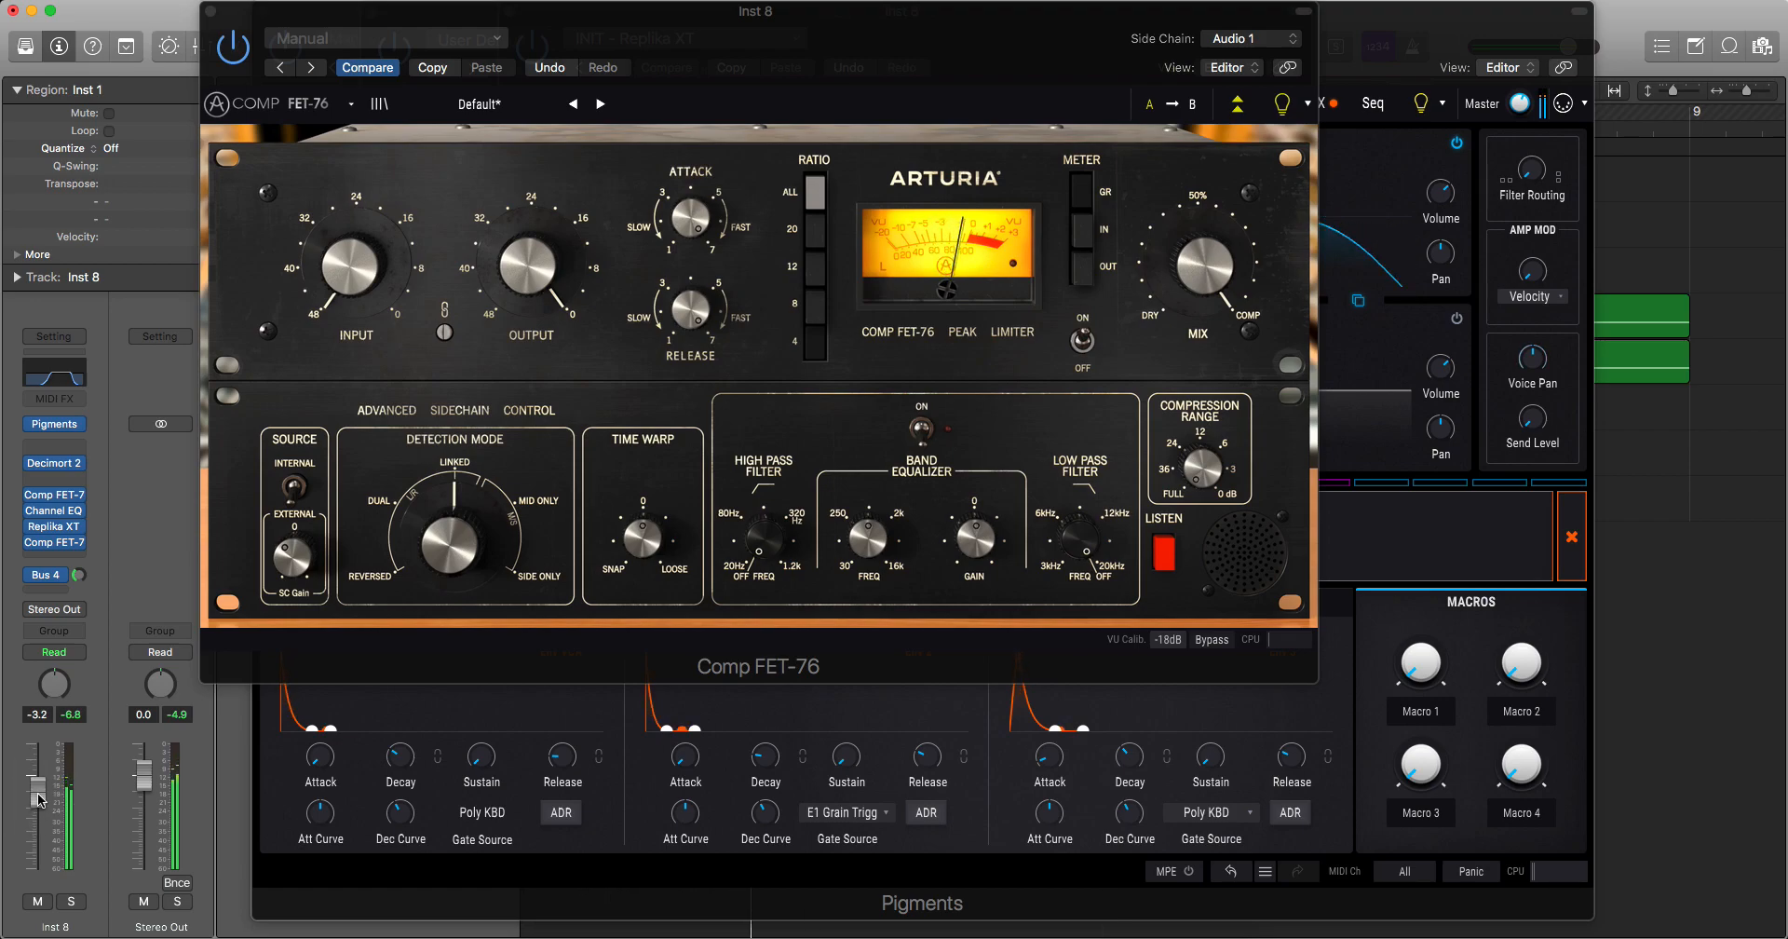
{"action": "left_click", "coordinate": [53, 578]}
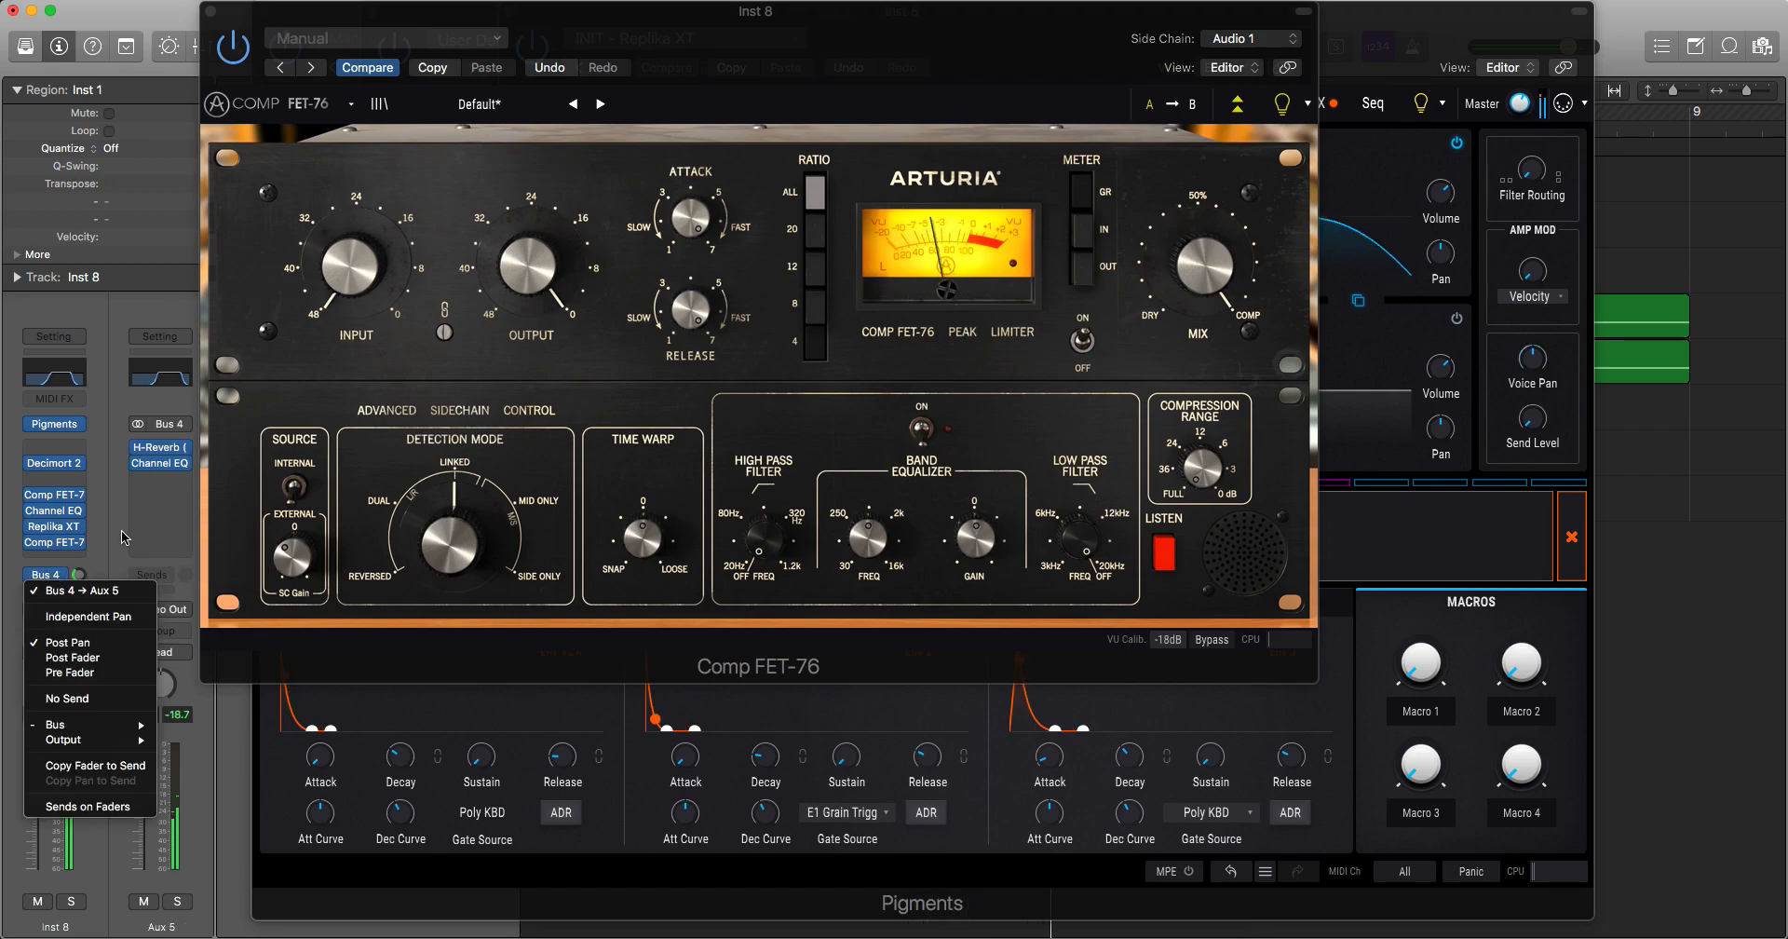
{"action": "left_click", "coordinate": [101, 500]}
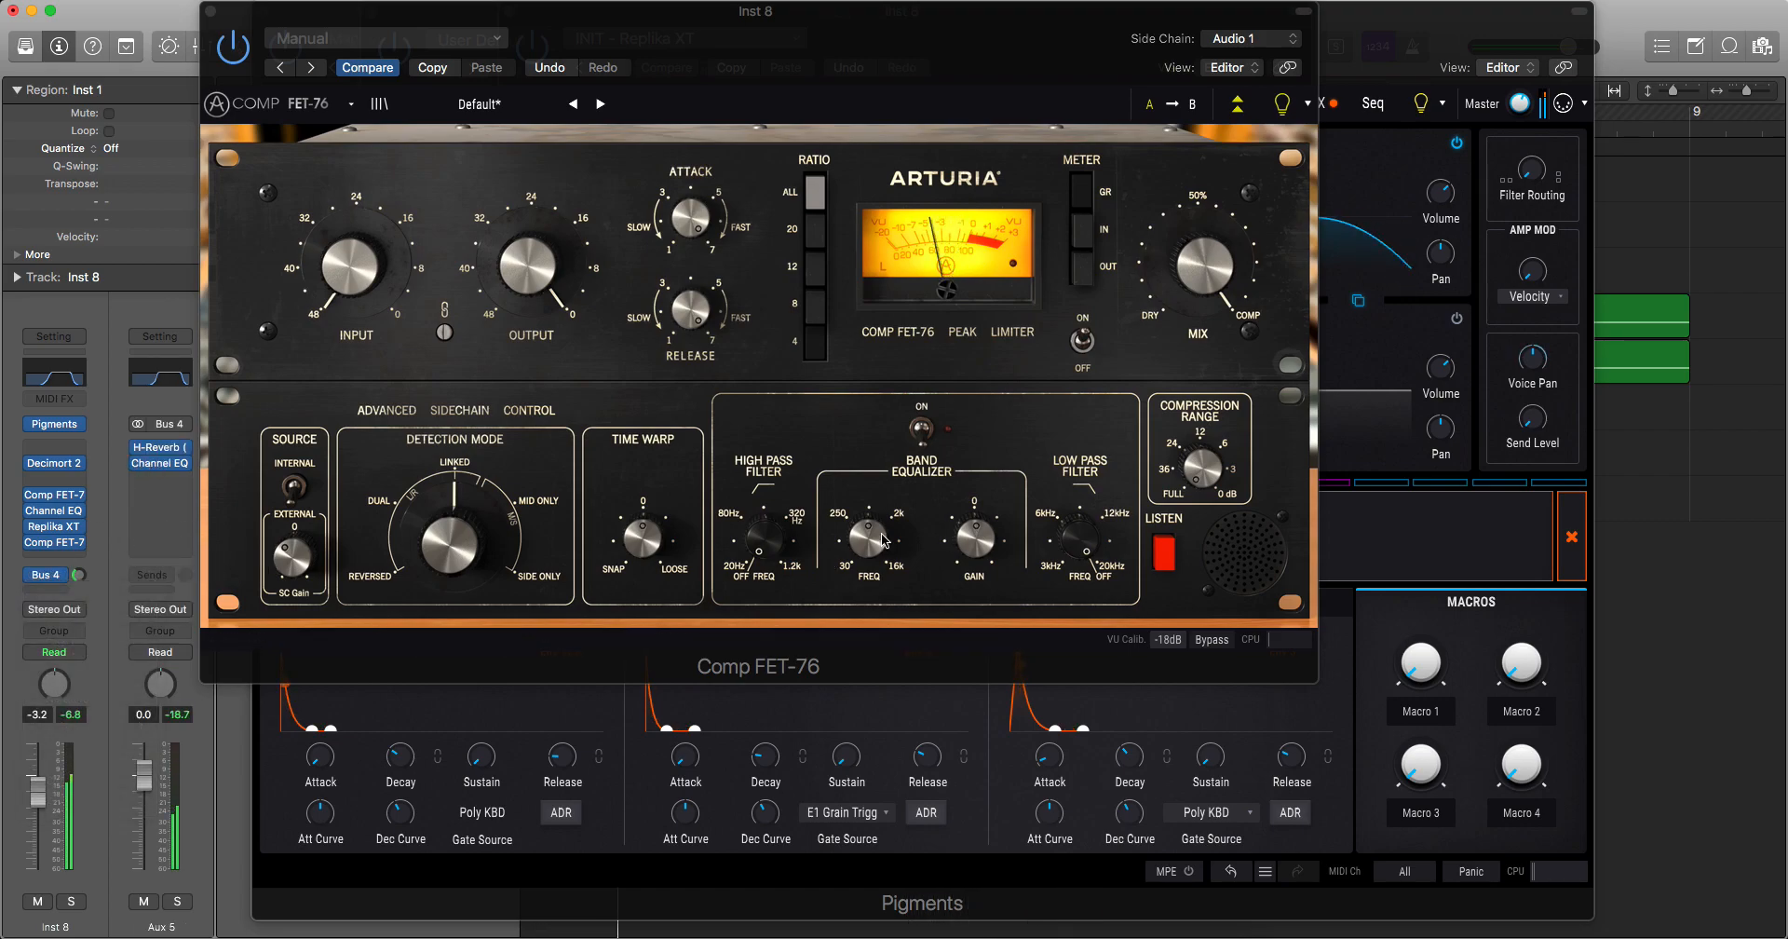